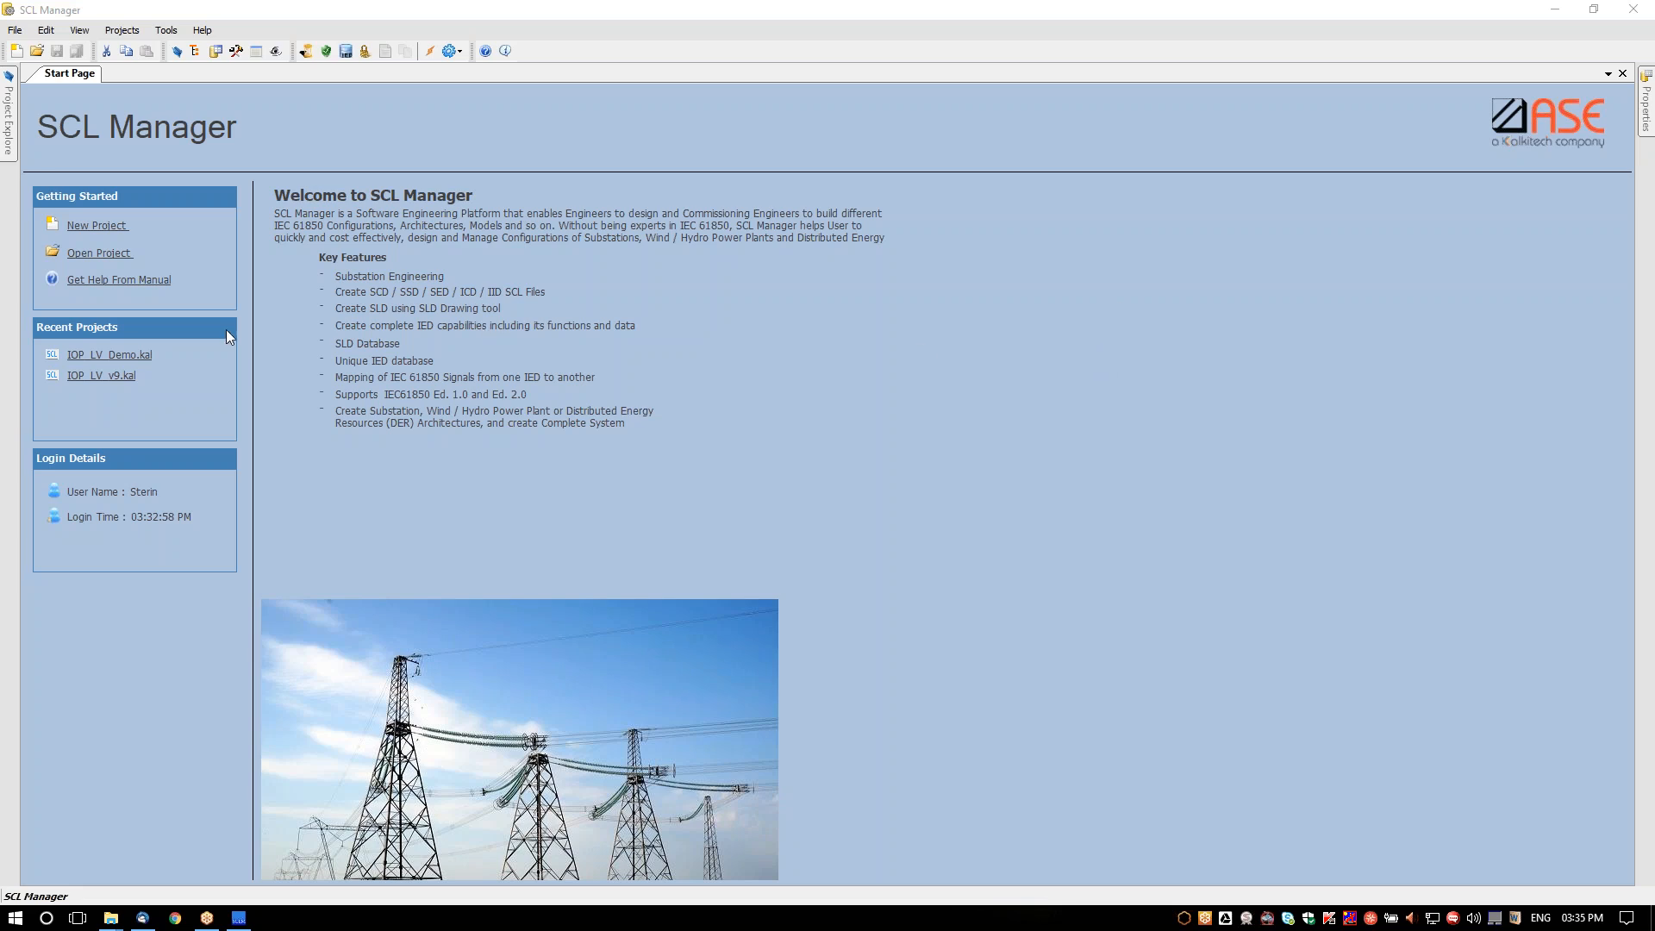
- Create a new project named Sample Project with project type Substation and edition IEC61850 Ed 2.0
click(89, 225)
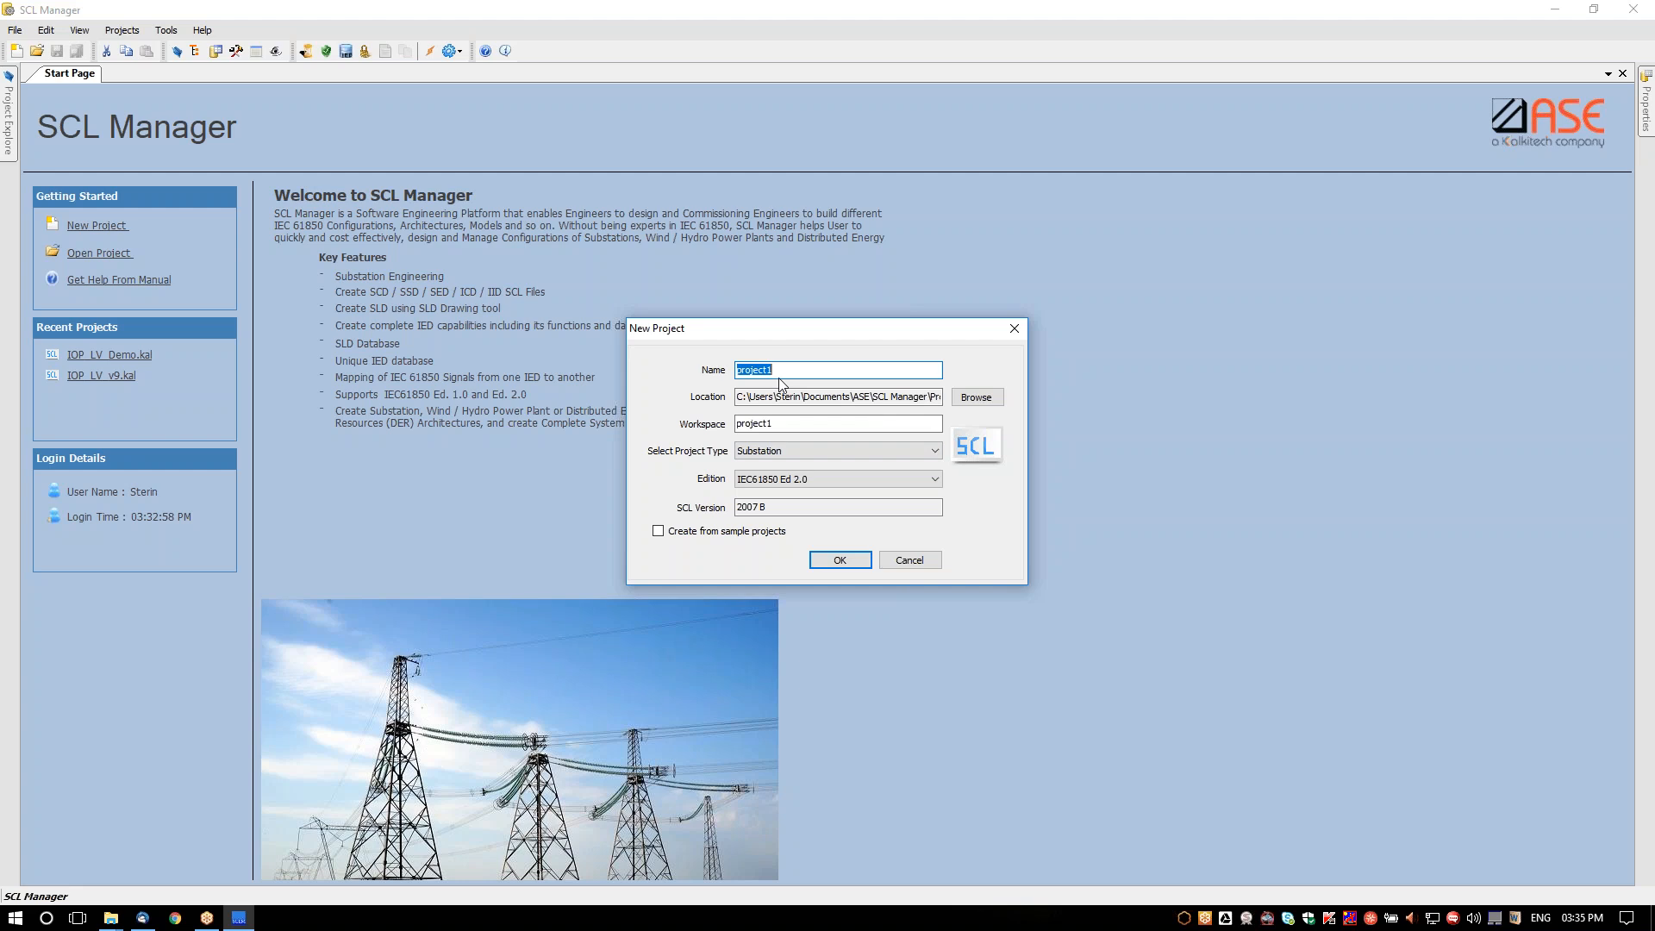
text(Sample Project)
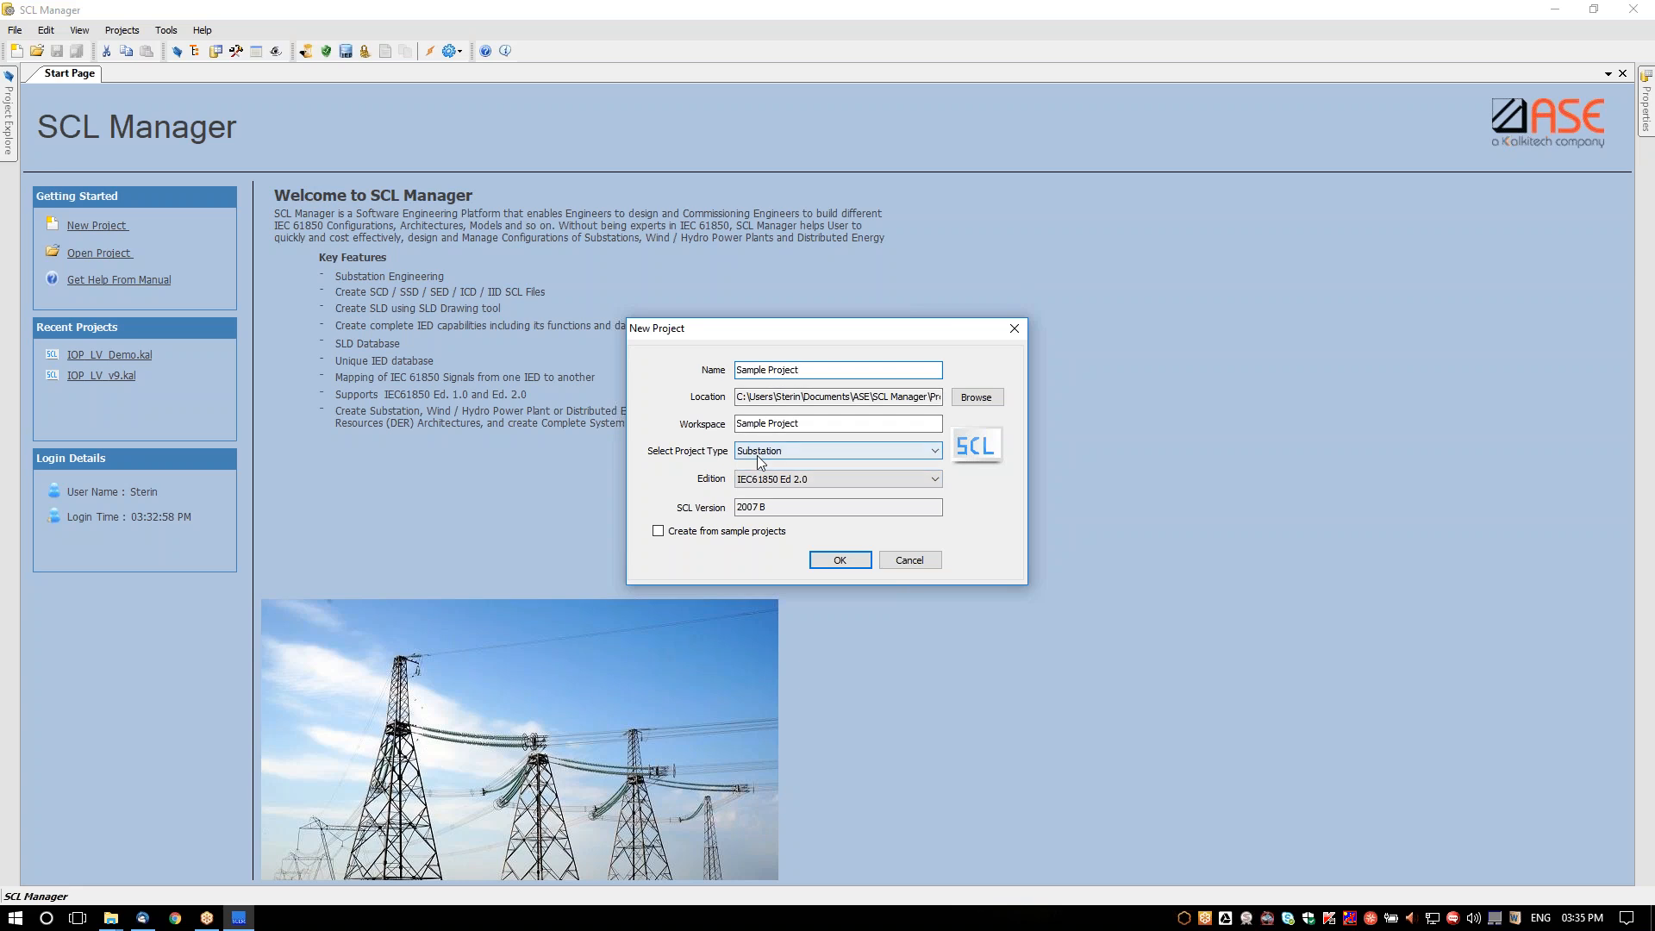
click(826, 452)
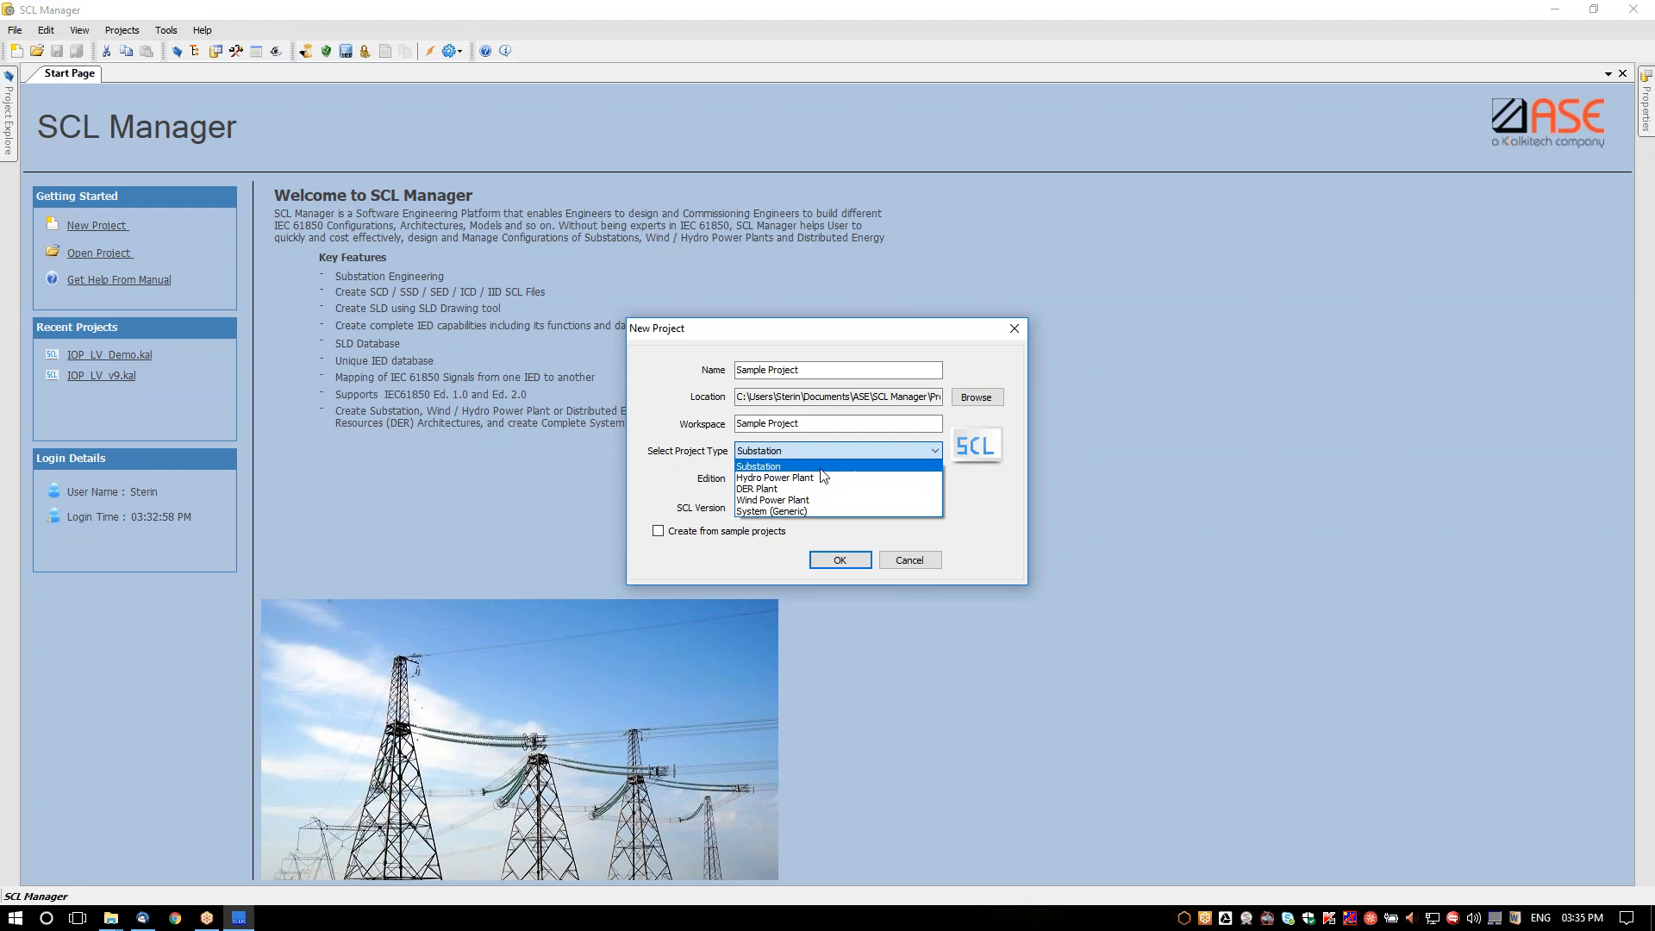
click(875, 468)
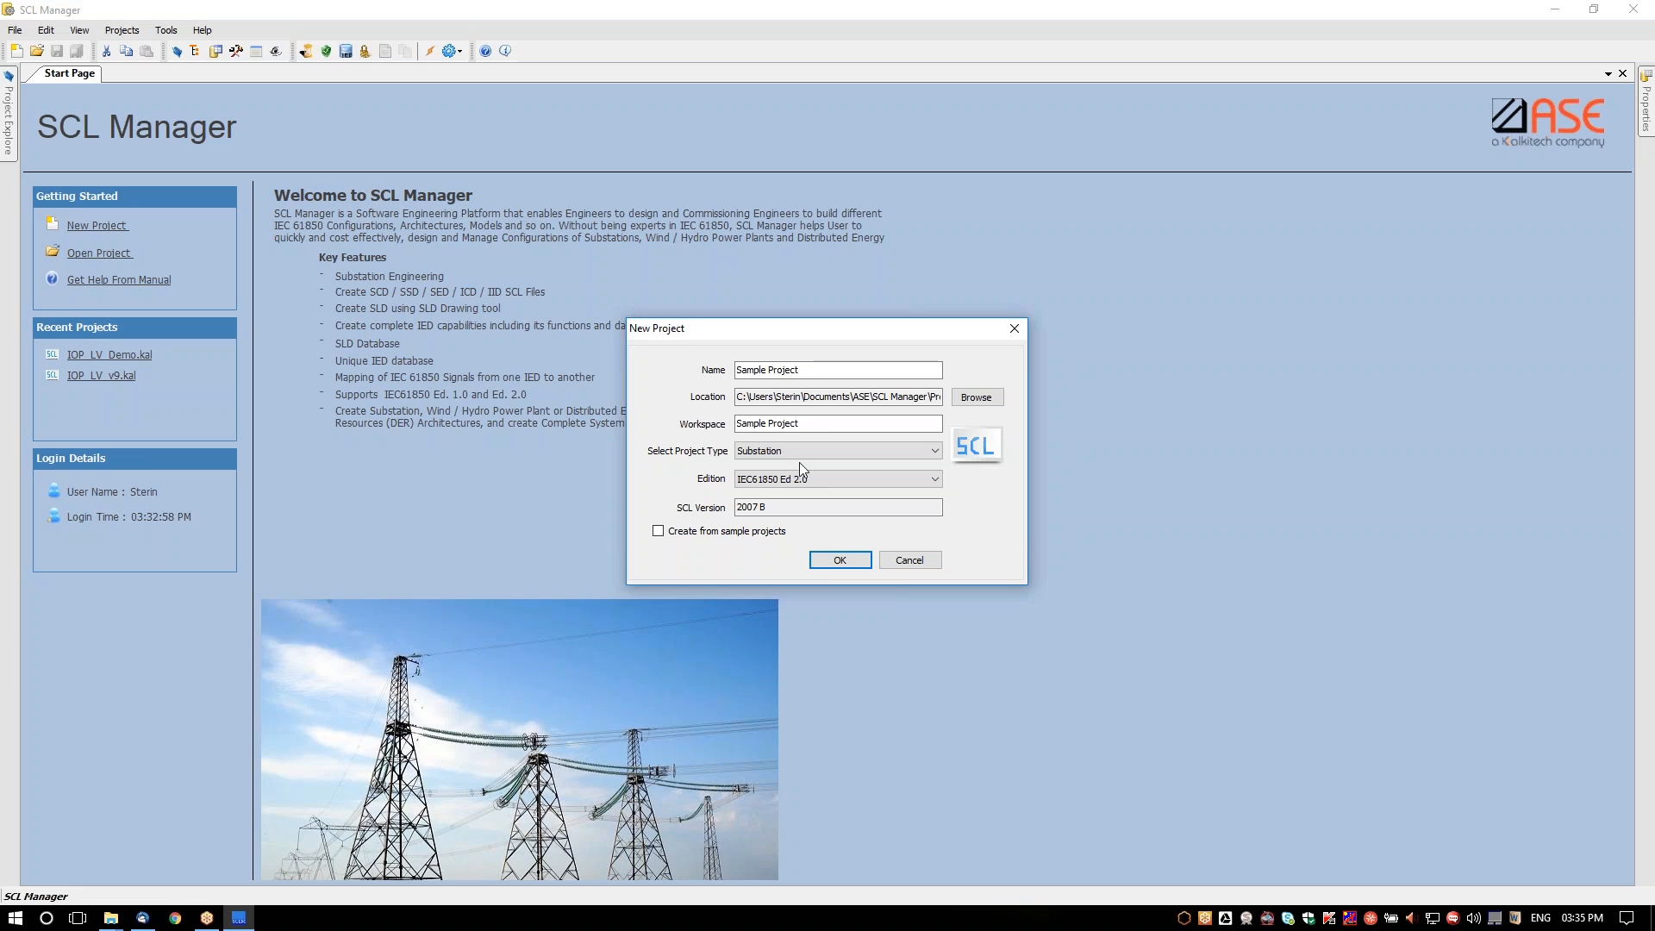
click(936, 481)
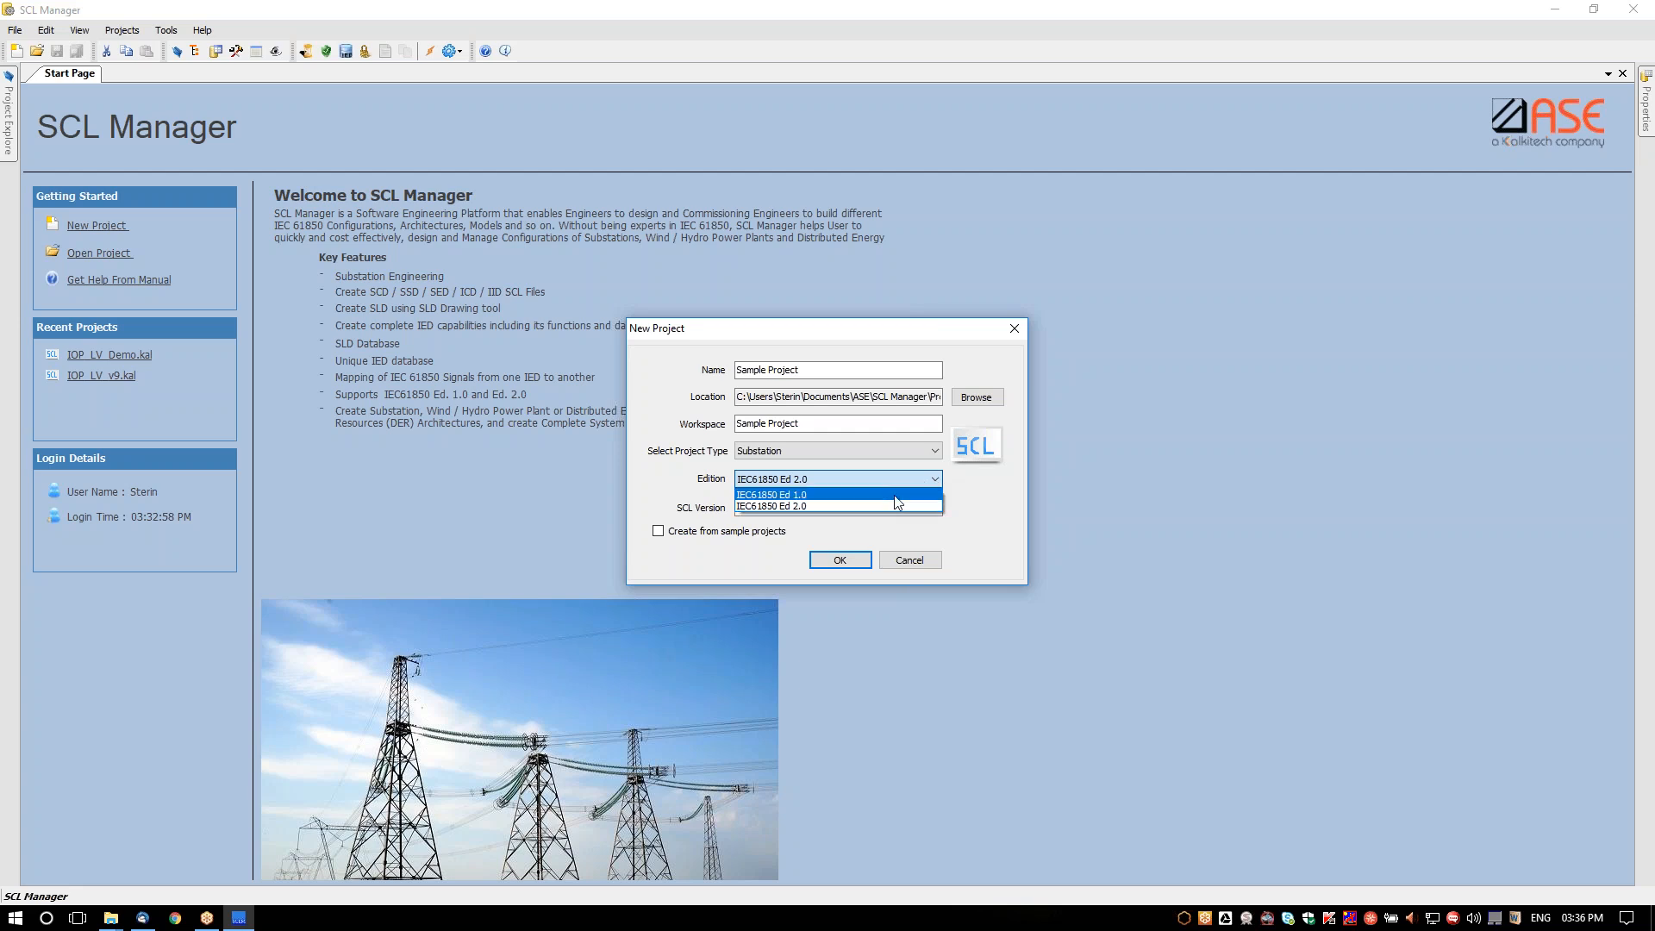
click(849, 507)
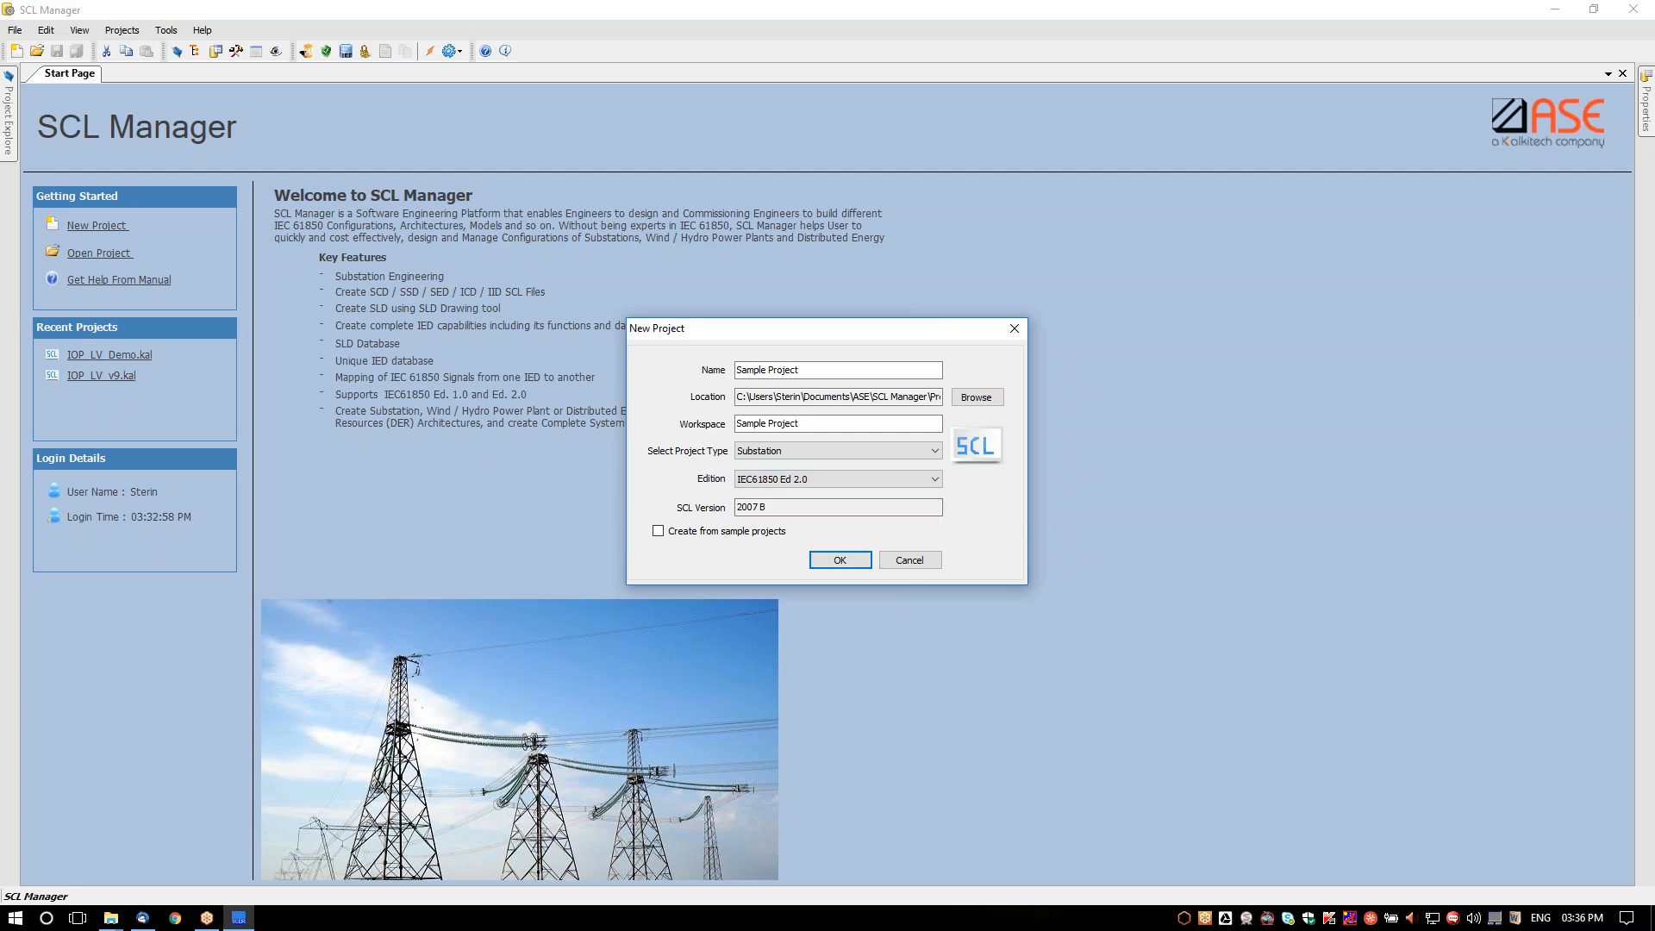
click(926, 483)
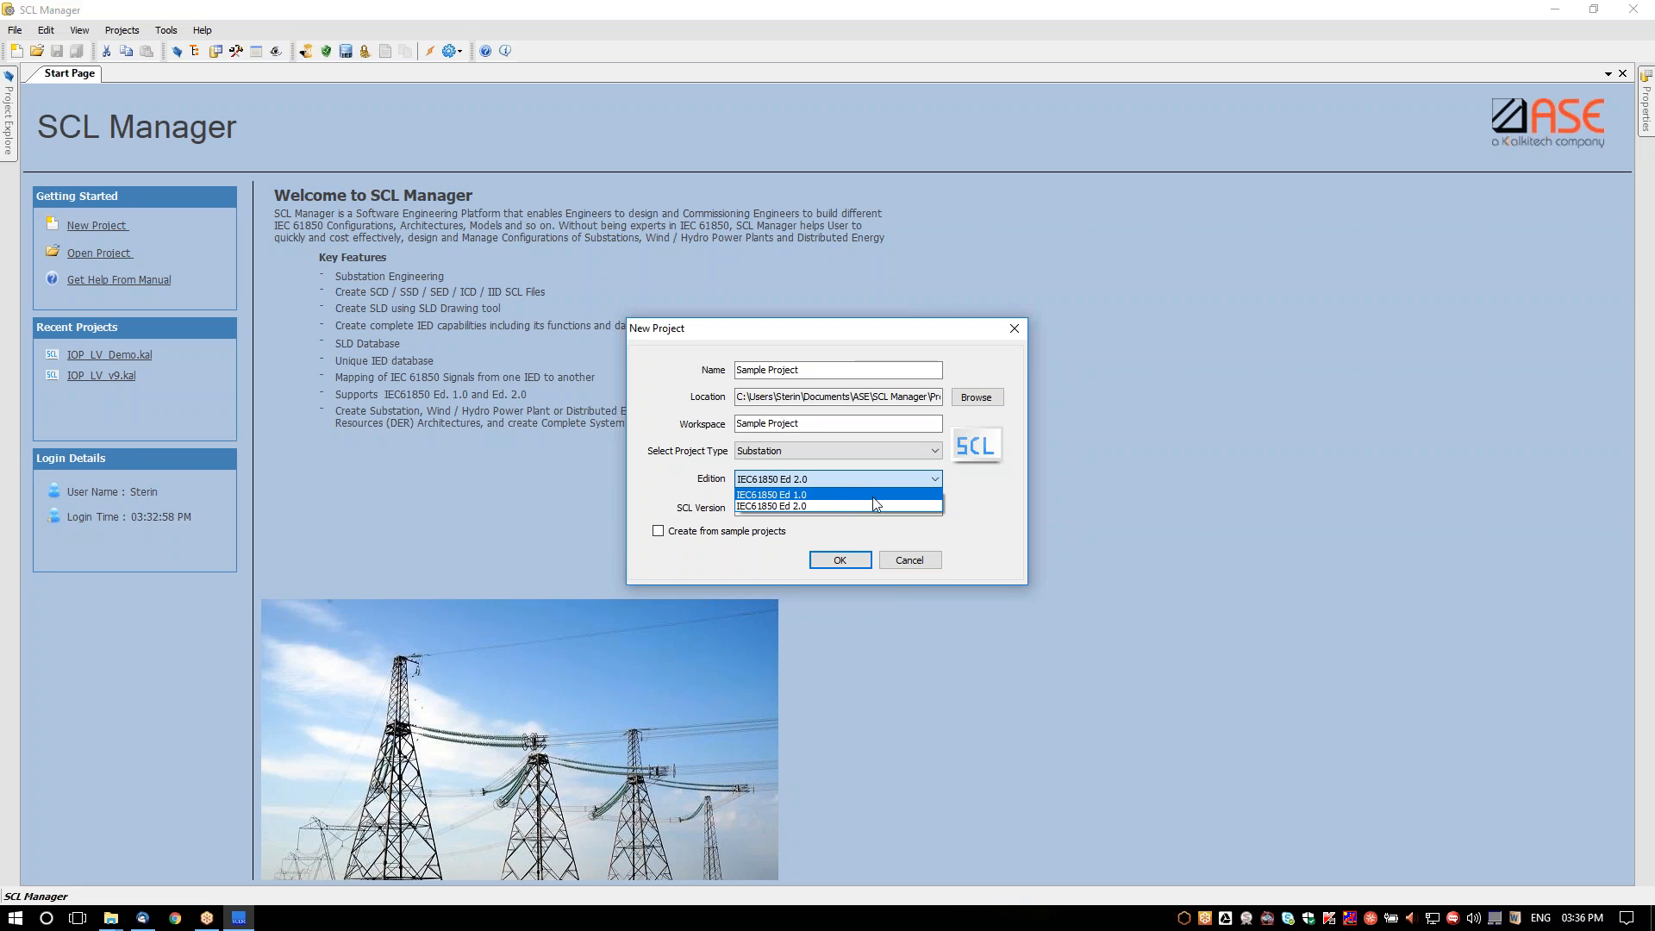
click(980, 500)
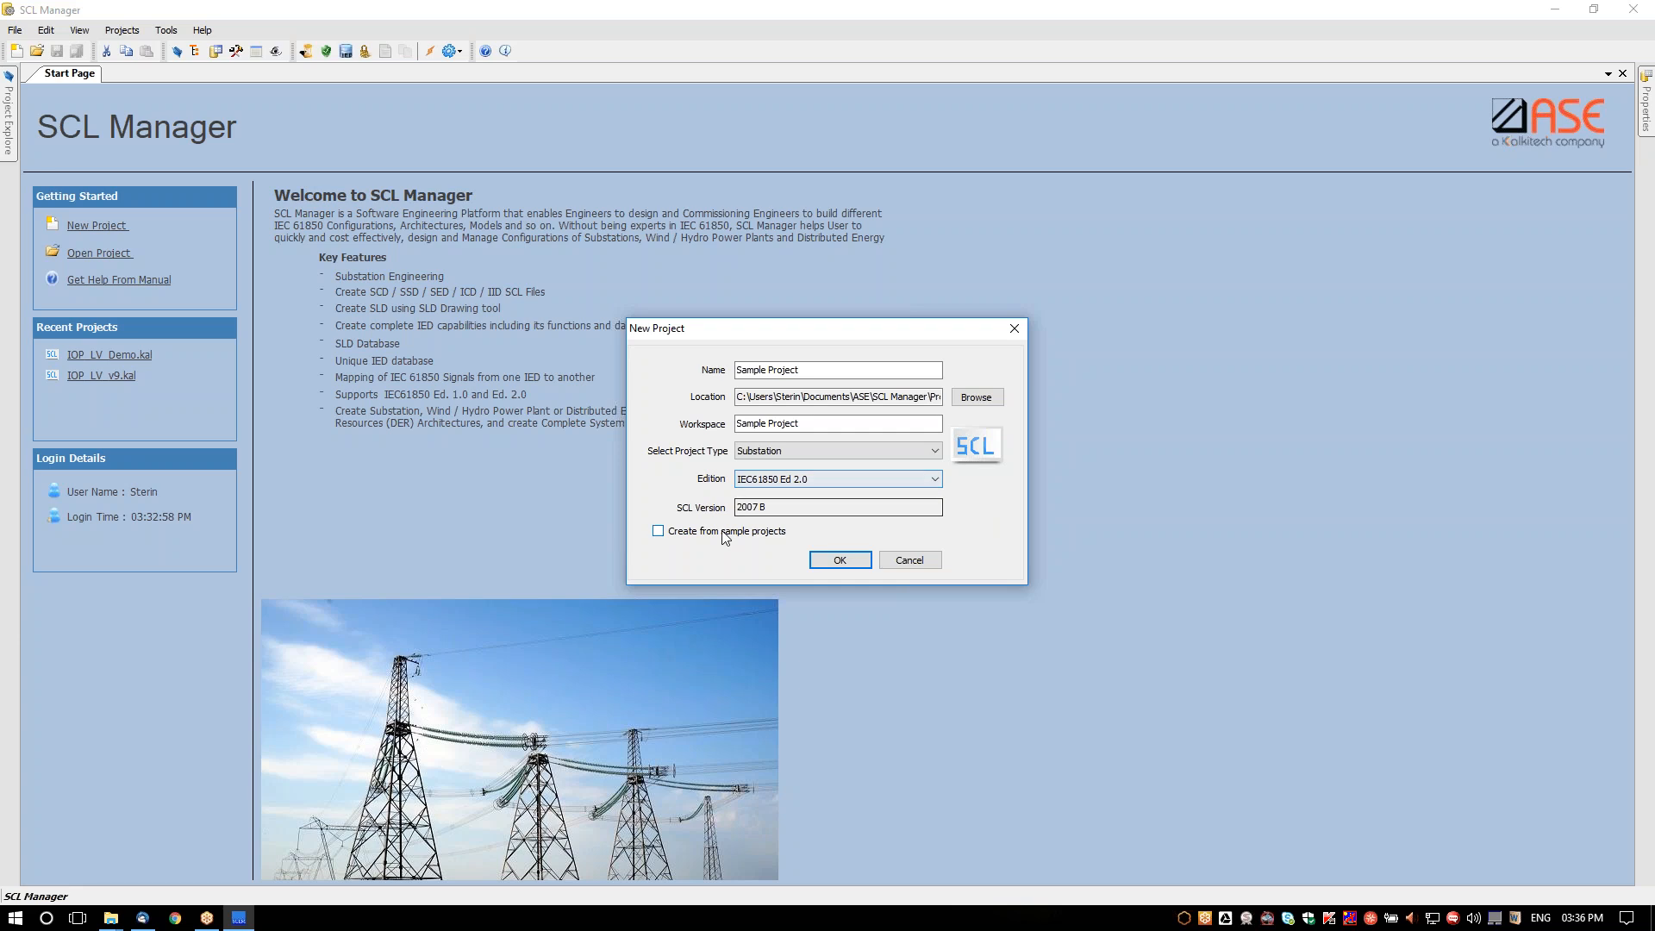
click(882, 516)
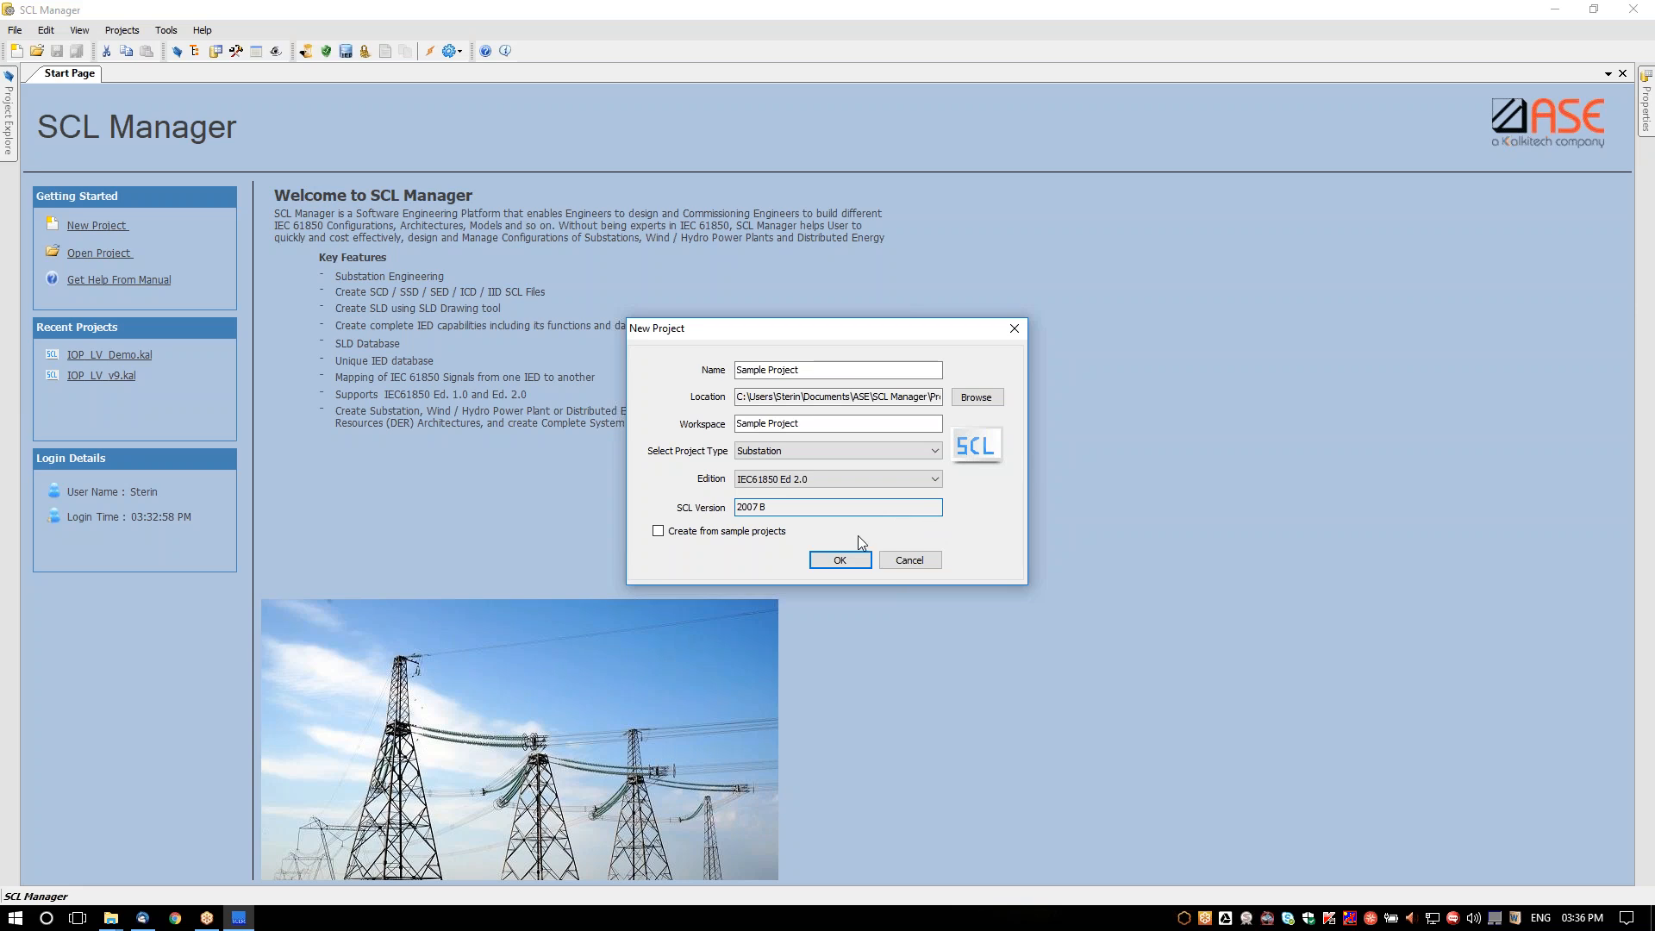
click(834, 561)
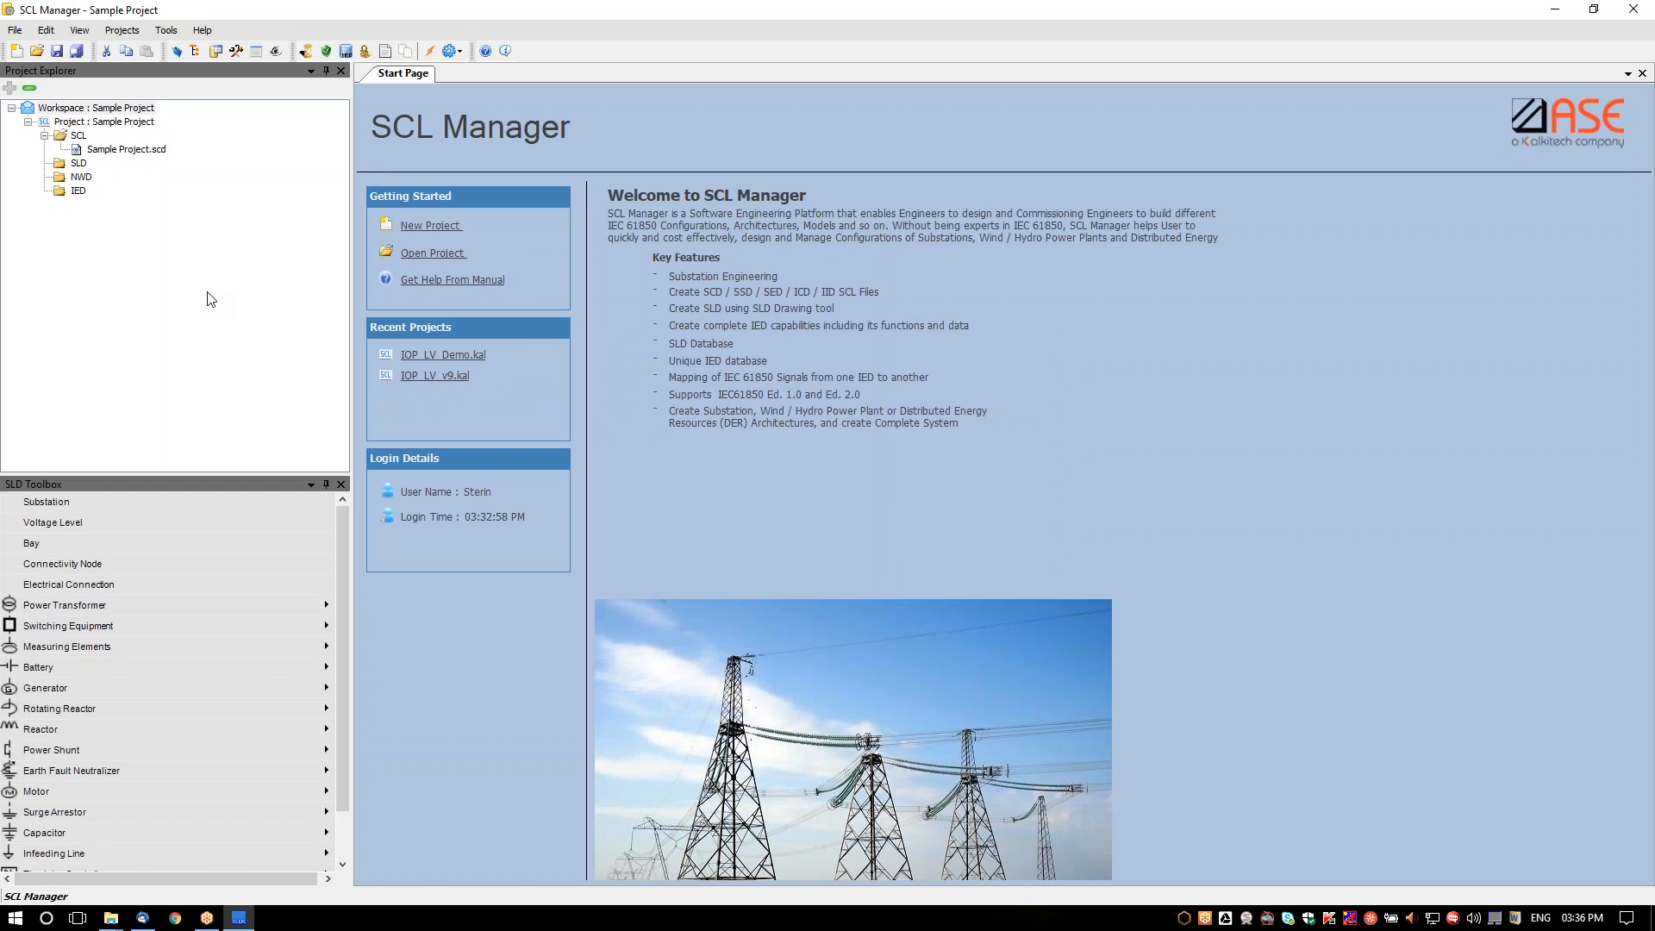
right_click(79, 165)
mouse_move(145, 176)
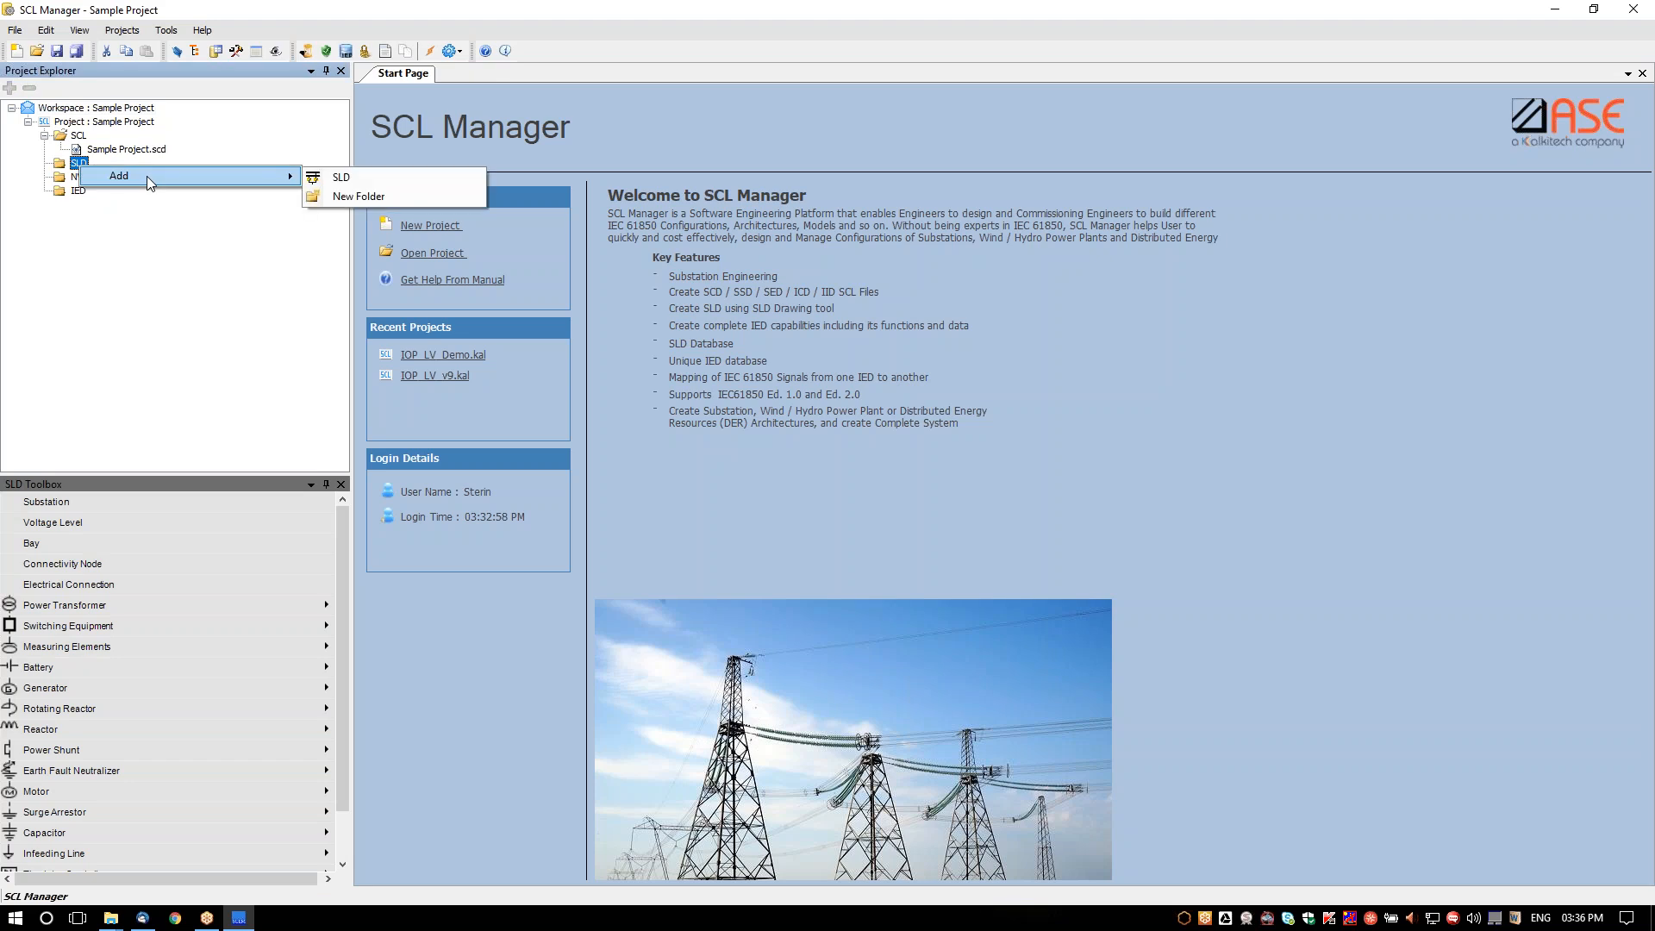
click(345, 178)
right_click(81, 178)
mouse_move(157, 190)
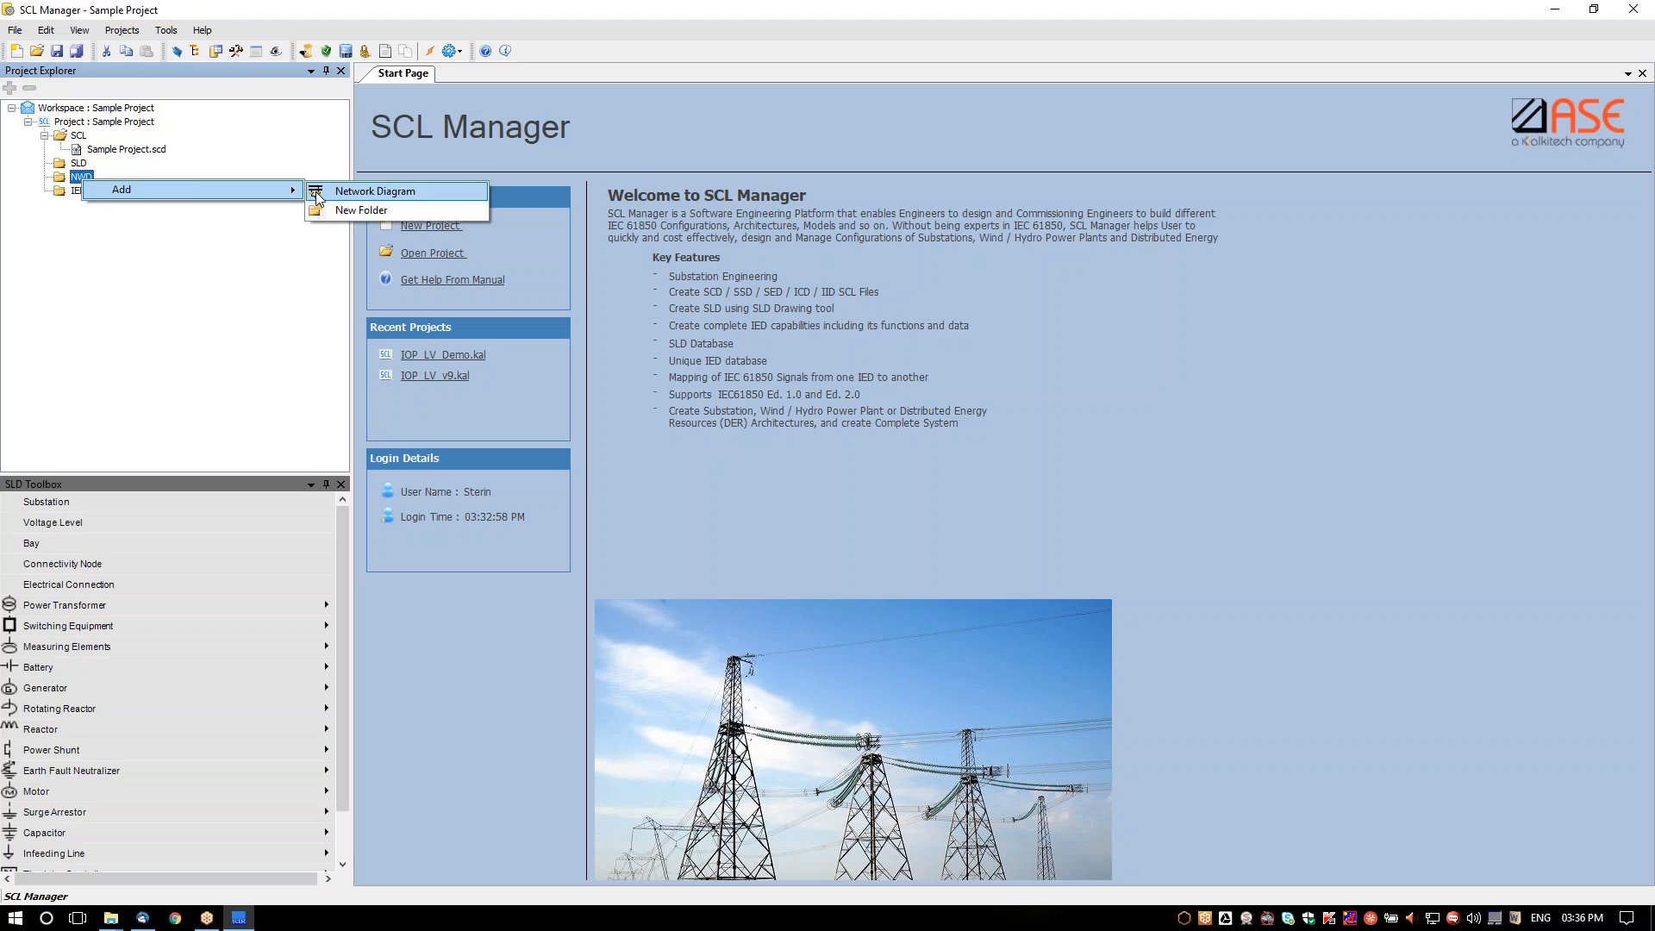
click(224, 248)
- Add an IED to the project's IED folder by importing Sync3K_BCU.icd from the Desktop in the file system
click(79, 193)
right_click(77, 195)
mouse_move(163, 205)
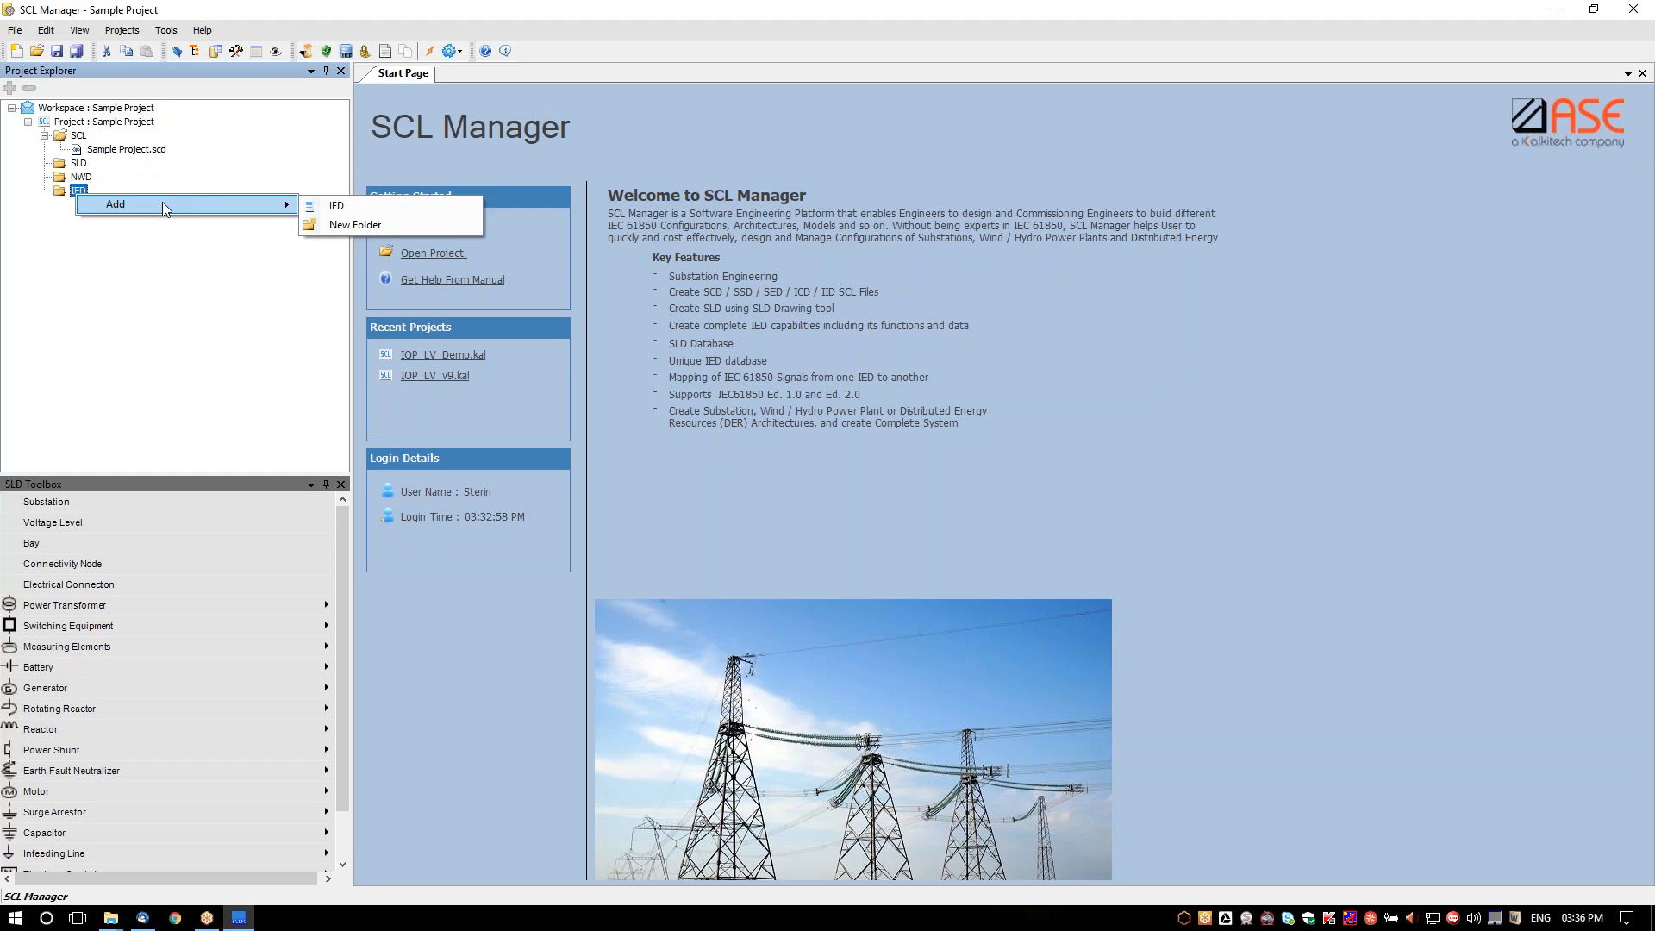
click(336, 207)
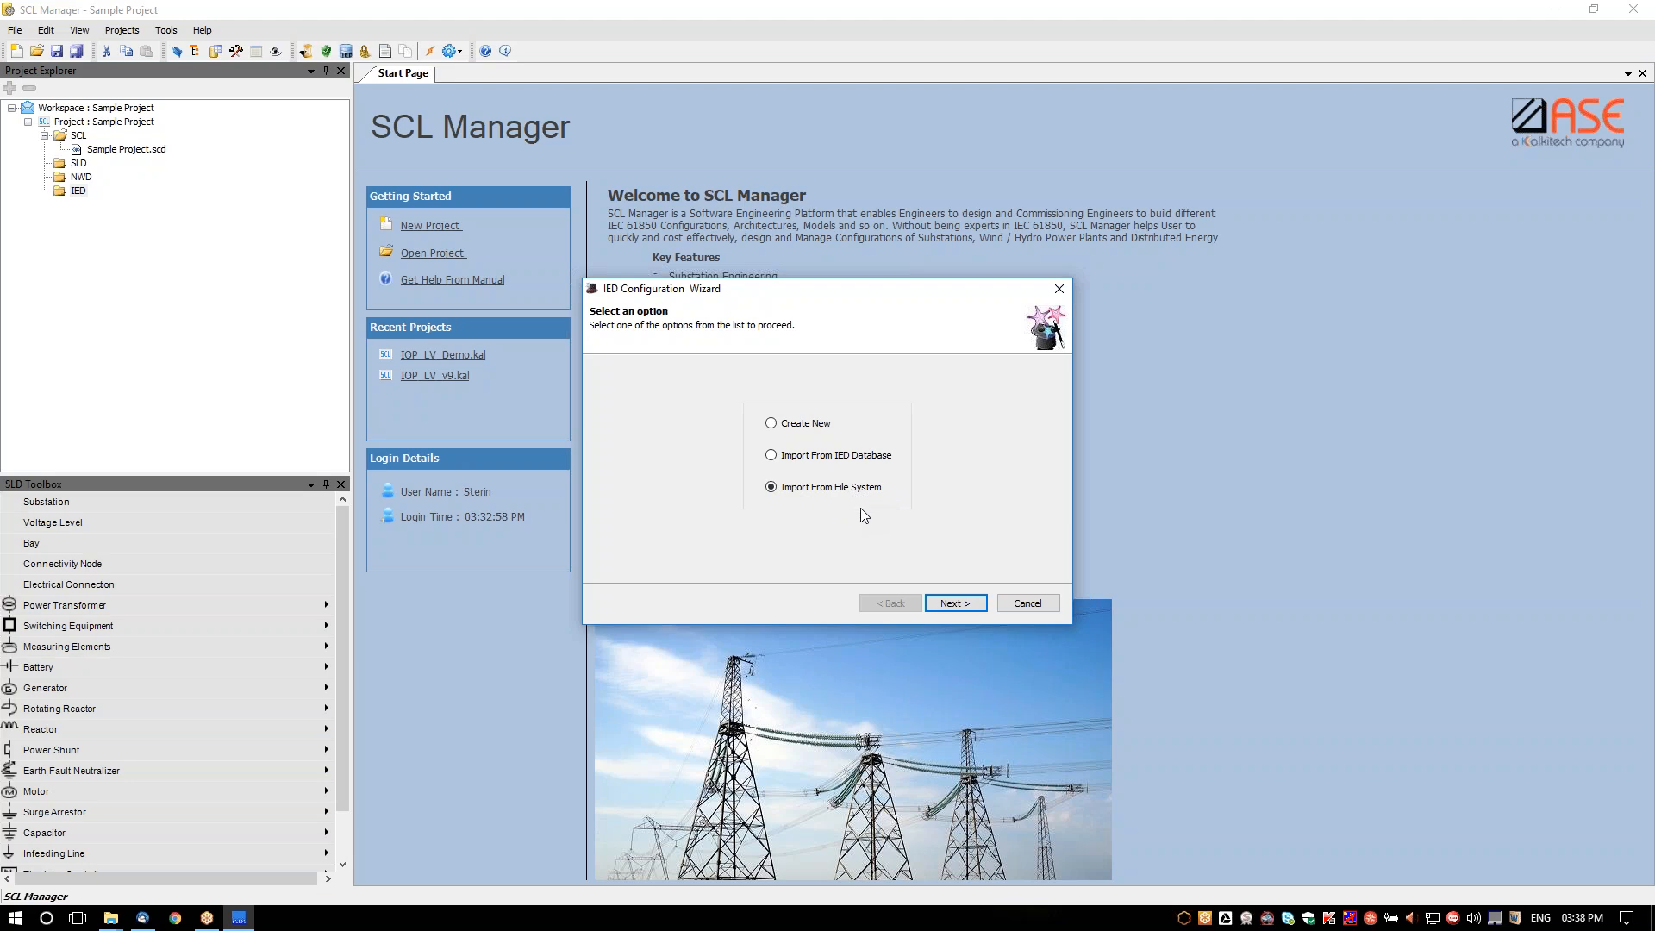
click(962, 606)
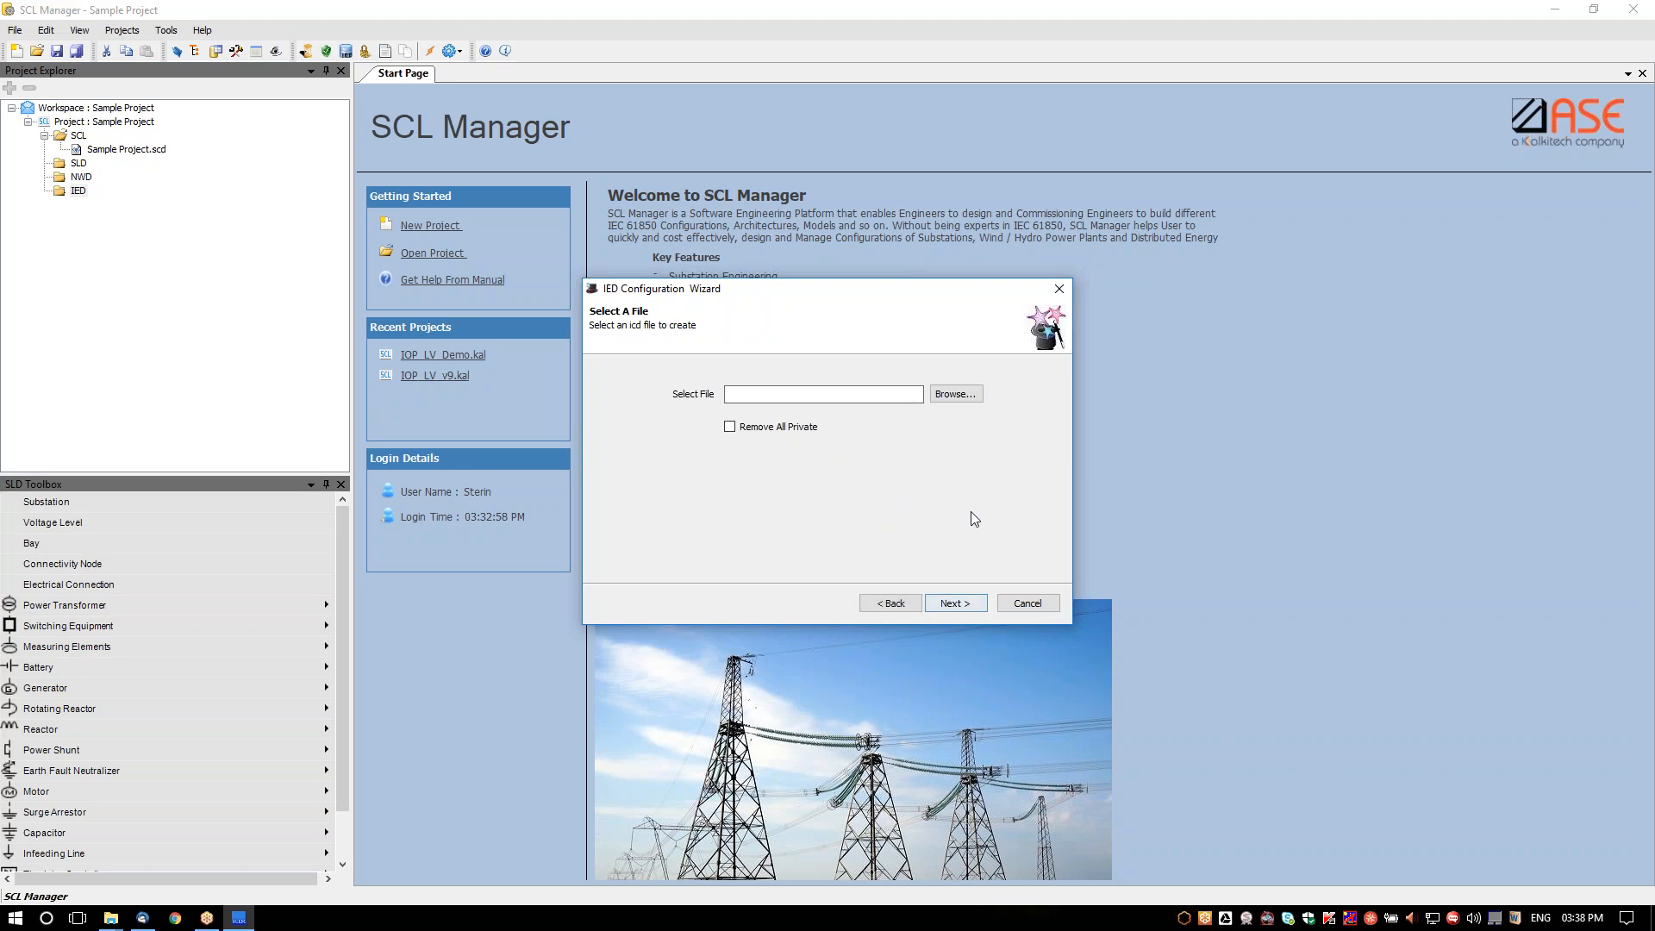
click(963, 396)
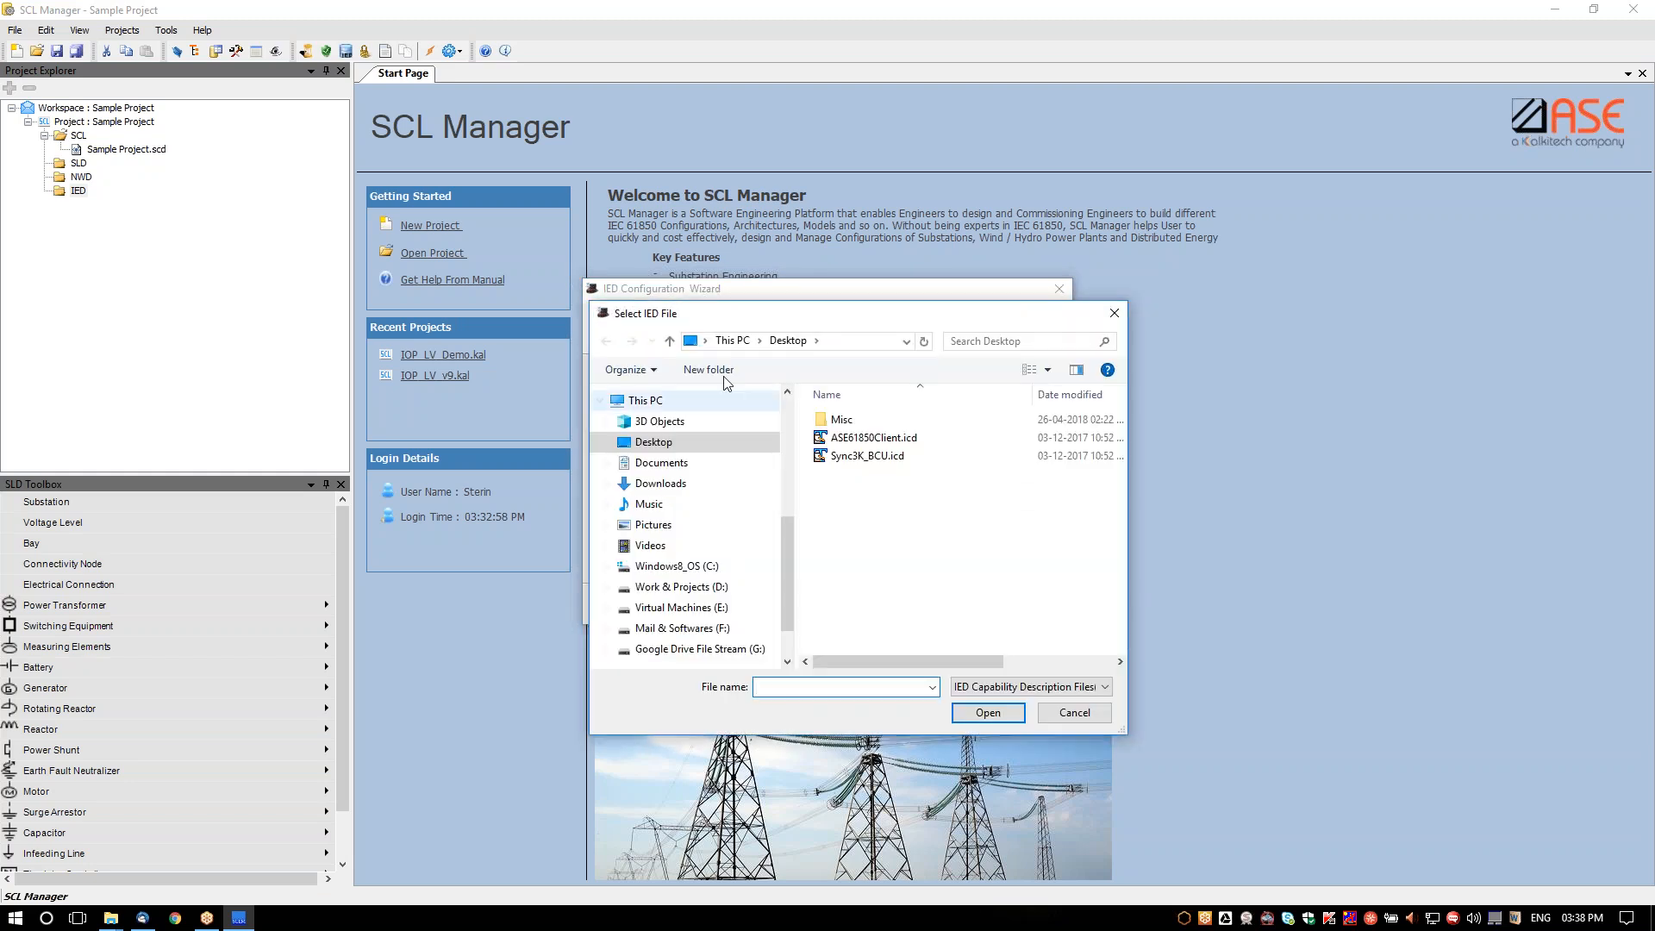
click(653, 444)
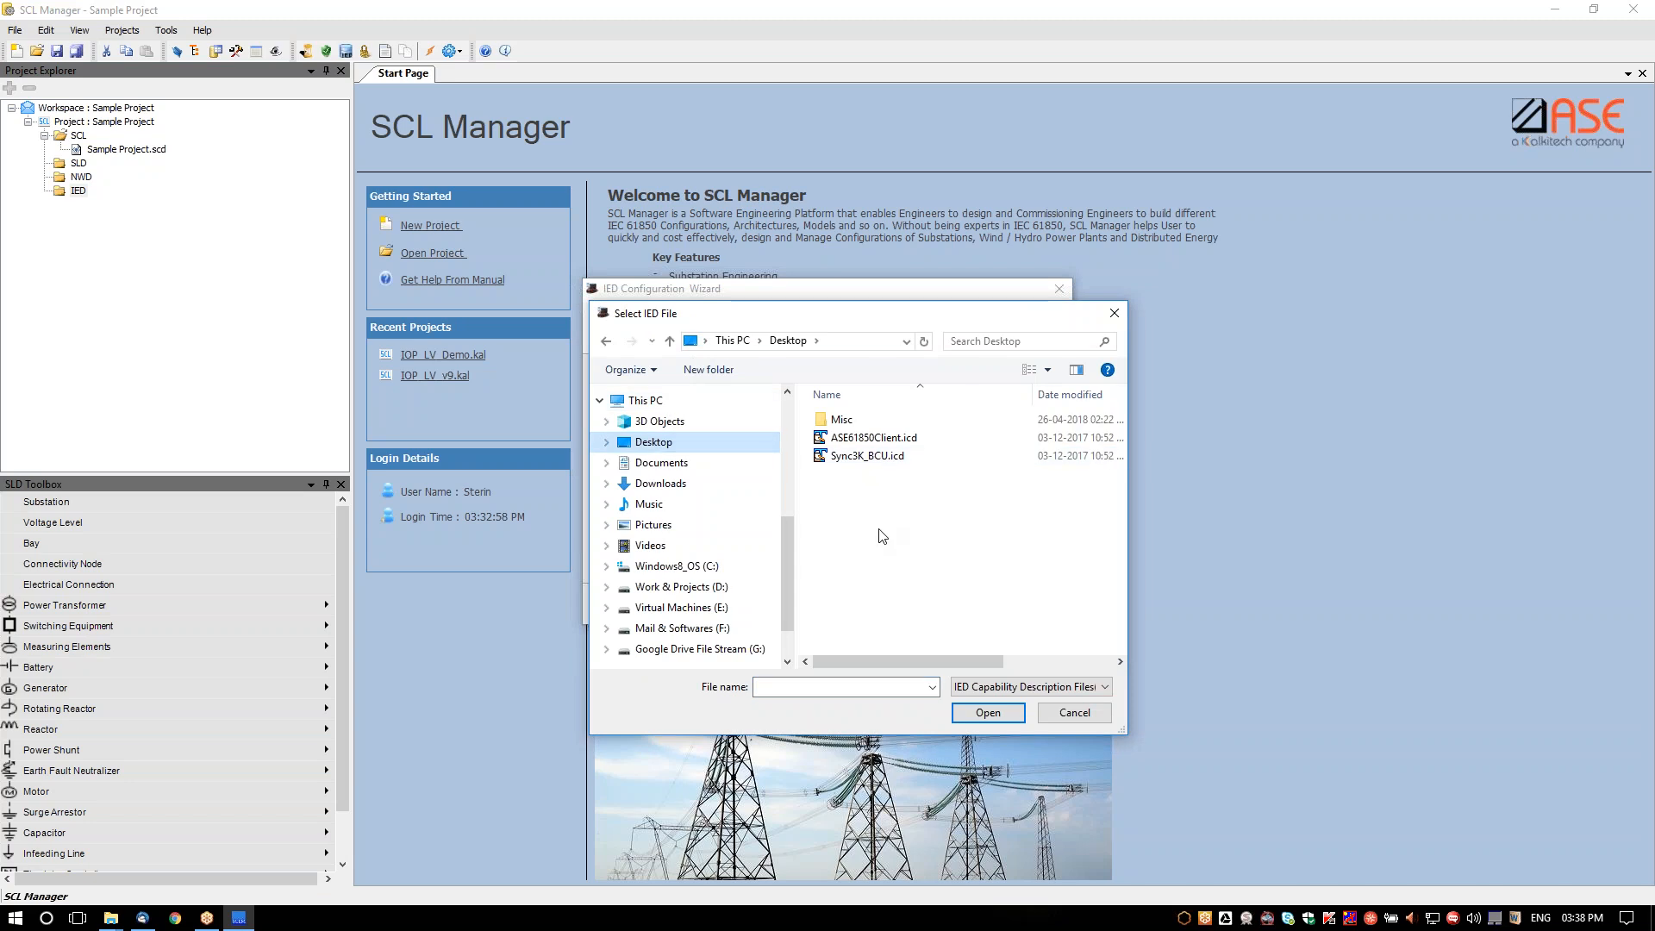
click(878, 467)
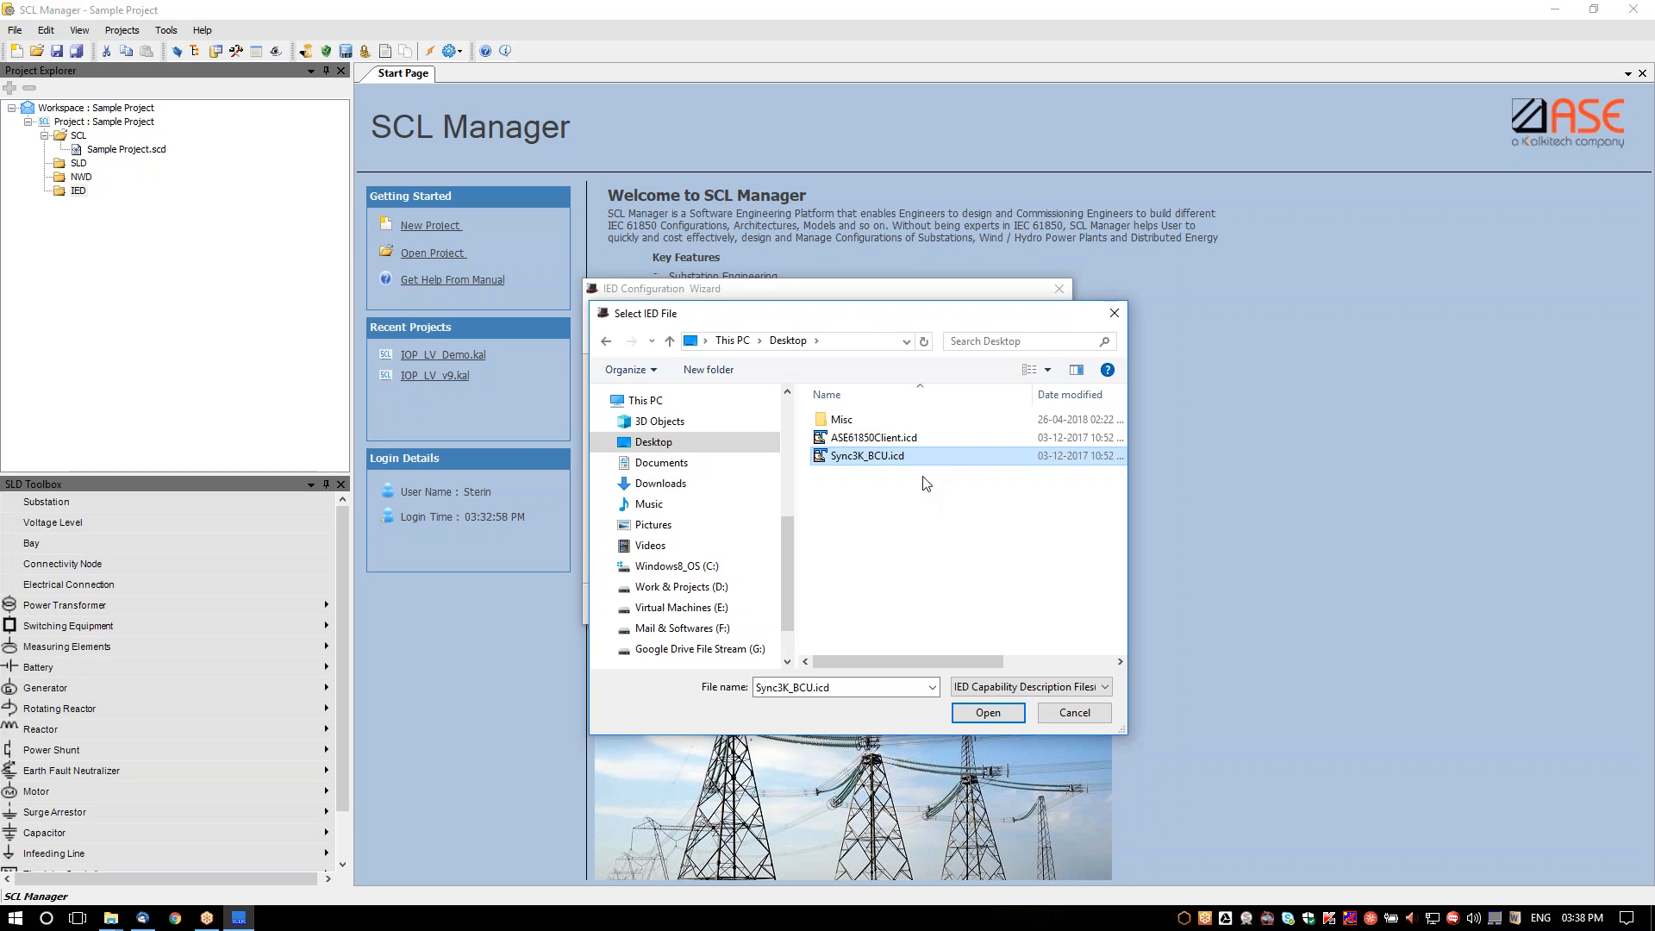
click(987, 713)
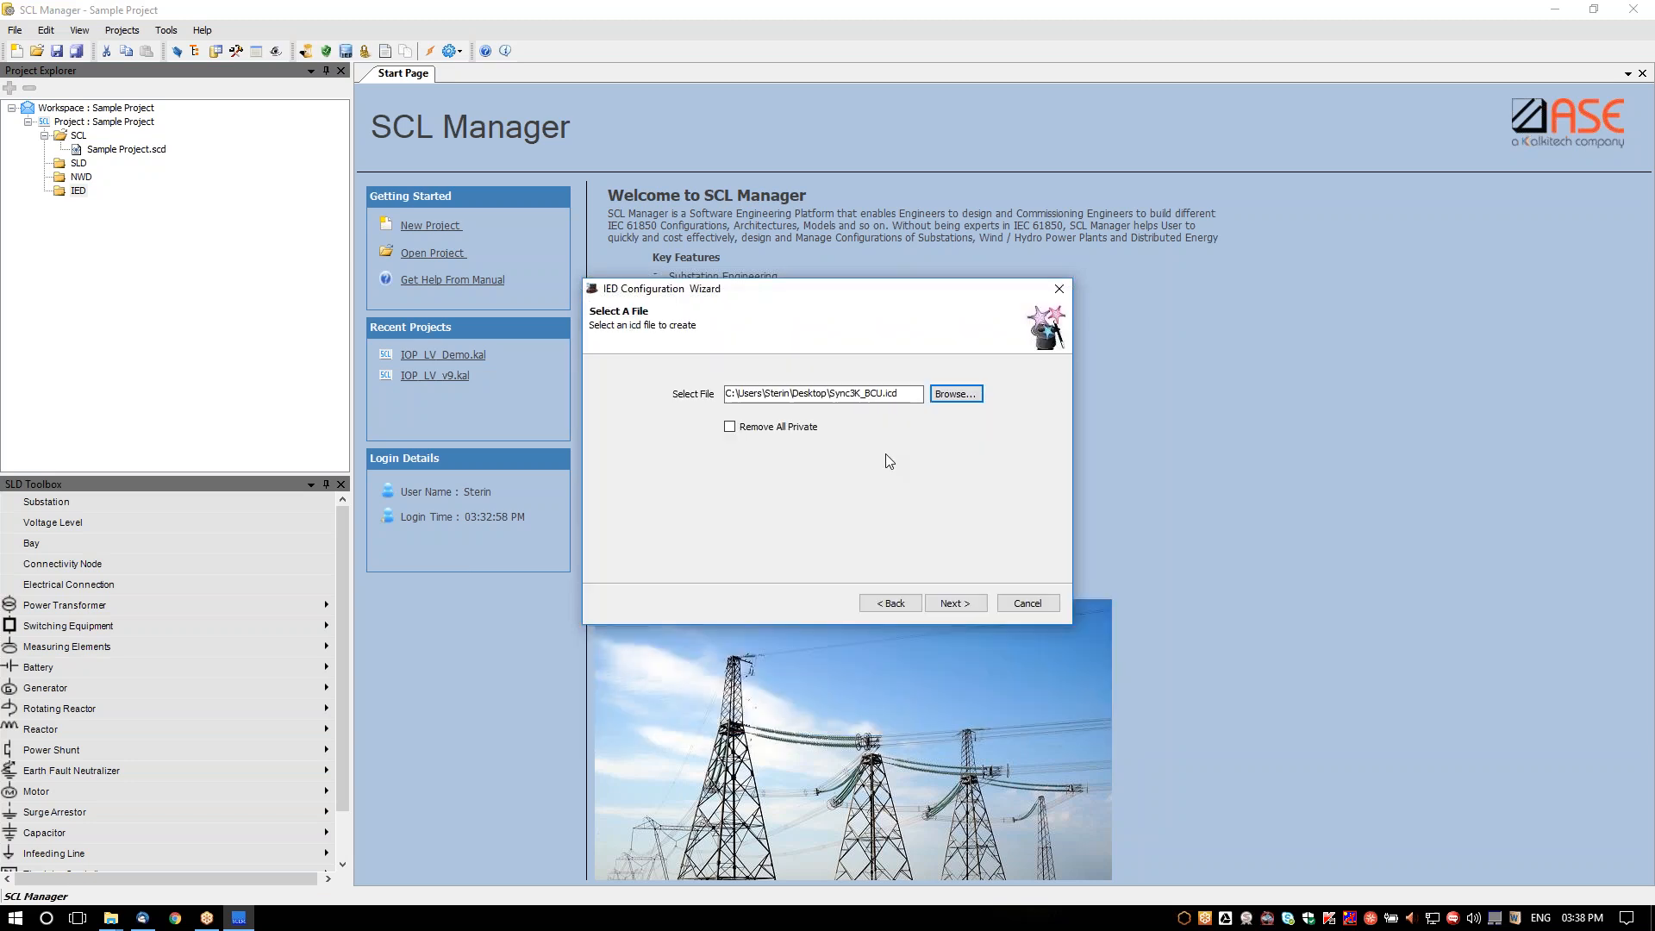
click(964, 604)
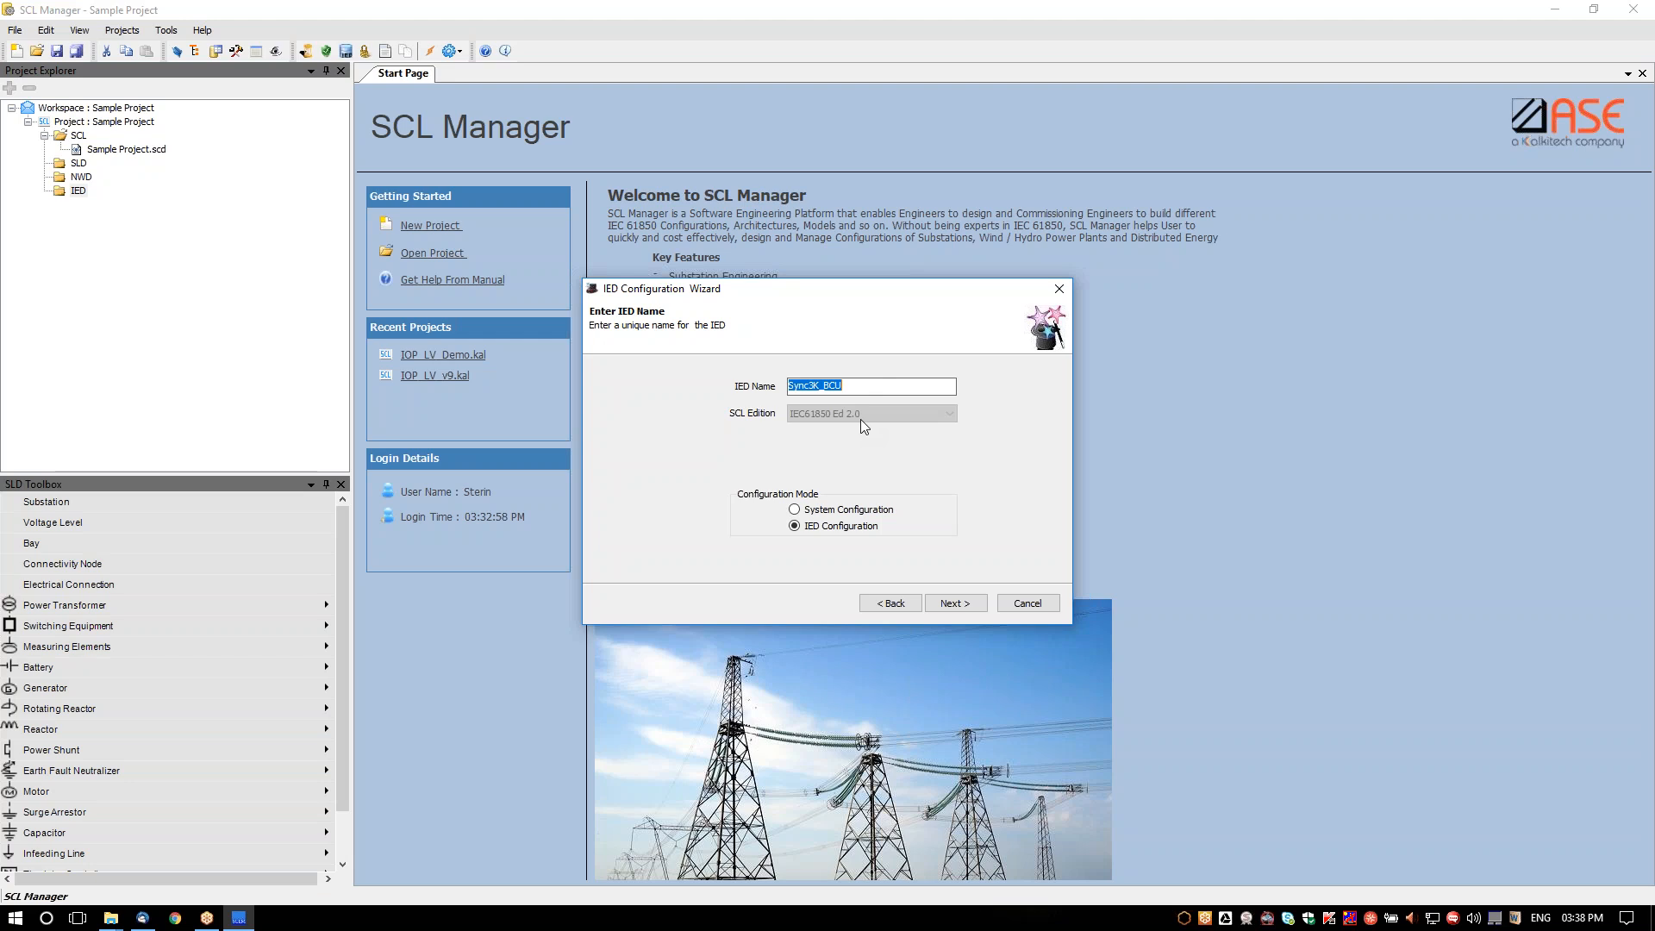
- Keep the proposed IED name and choose the IED Configuration mode for the imported IED
click(833, 510)
click(841, 528)
click(977, 609)
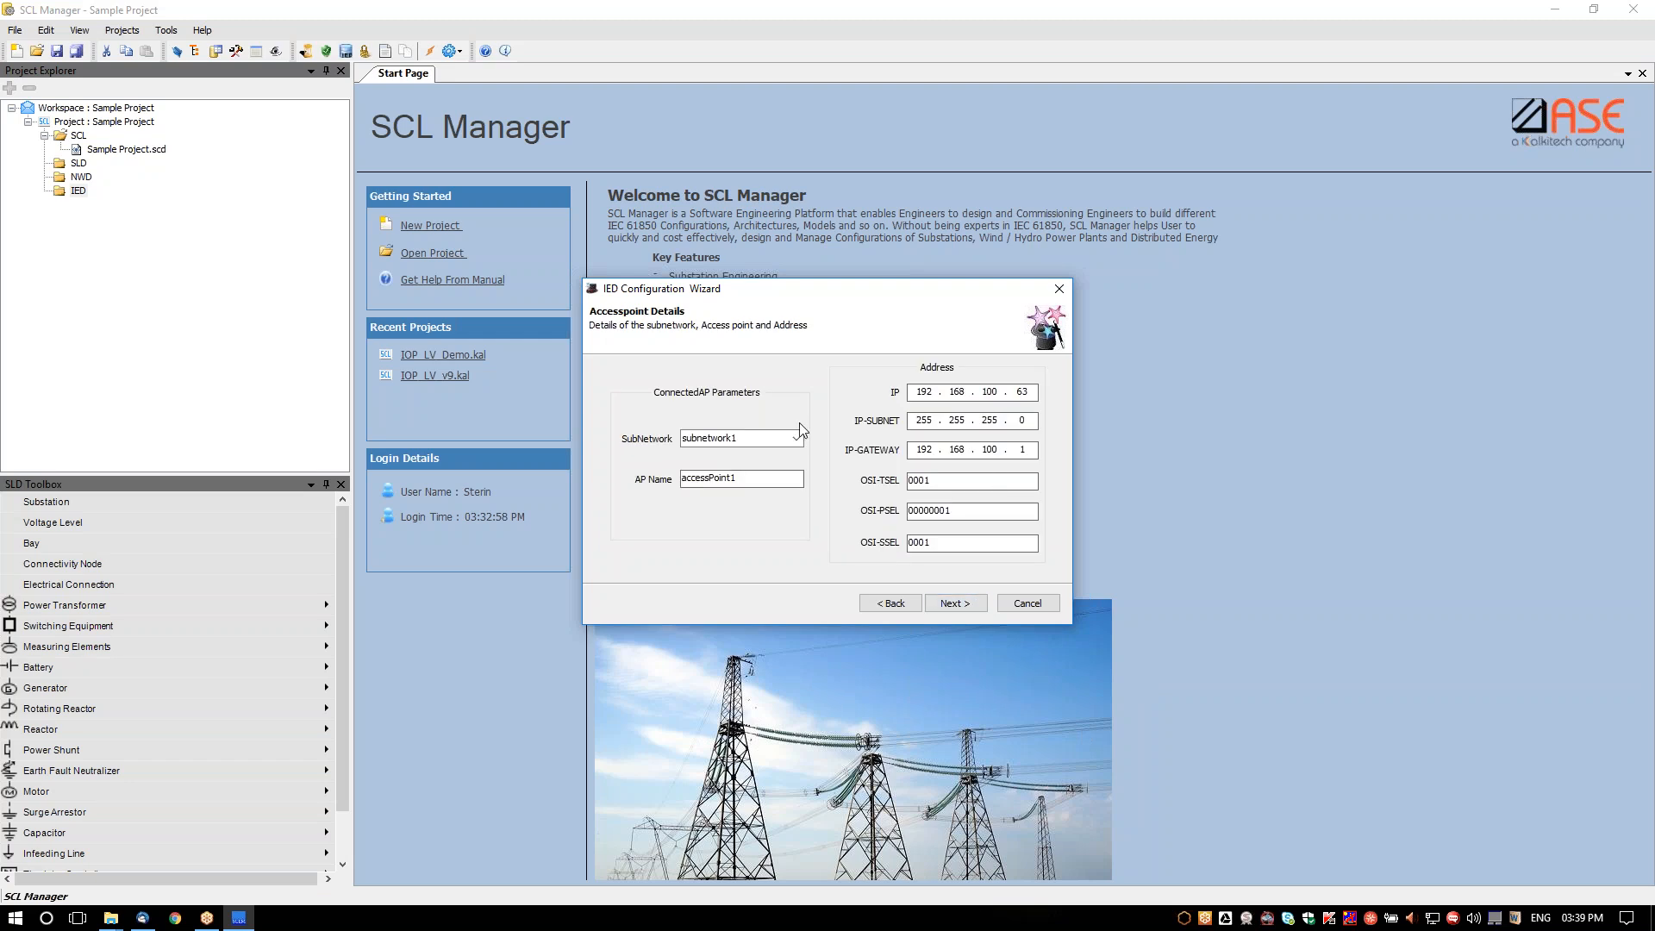
- Accept the imported subnetwork, access point and address details and finish creating the IED
double_click(727, 441)
click(747, 480)
click(1025, 395)
click(948, 484)
click(962, 604)
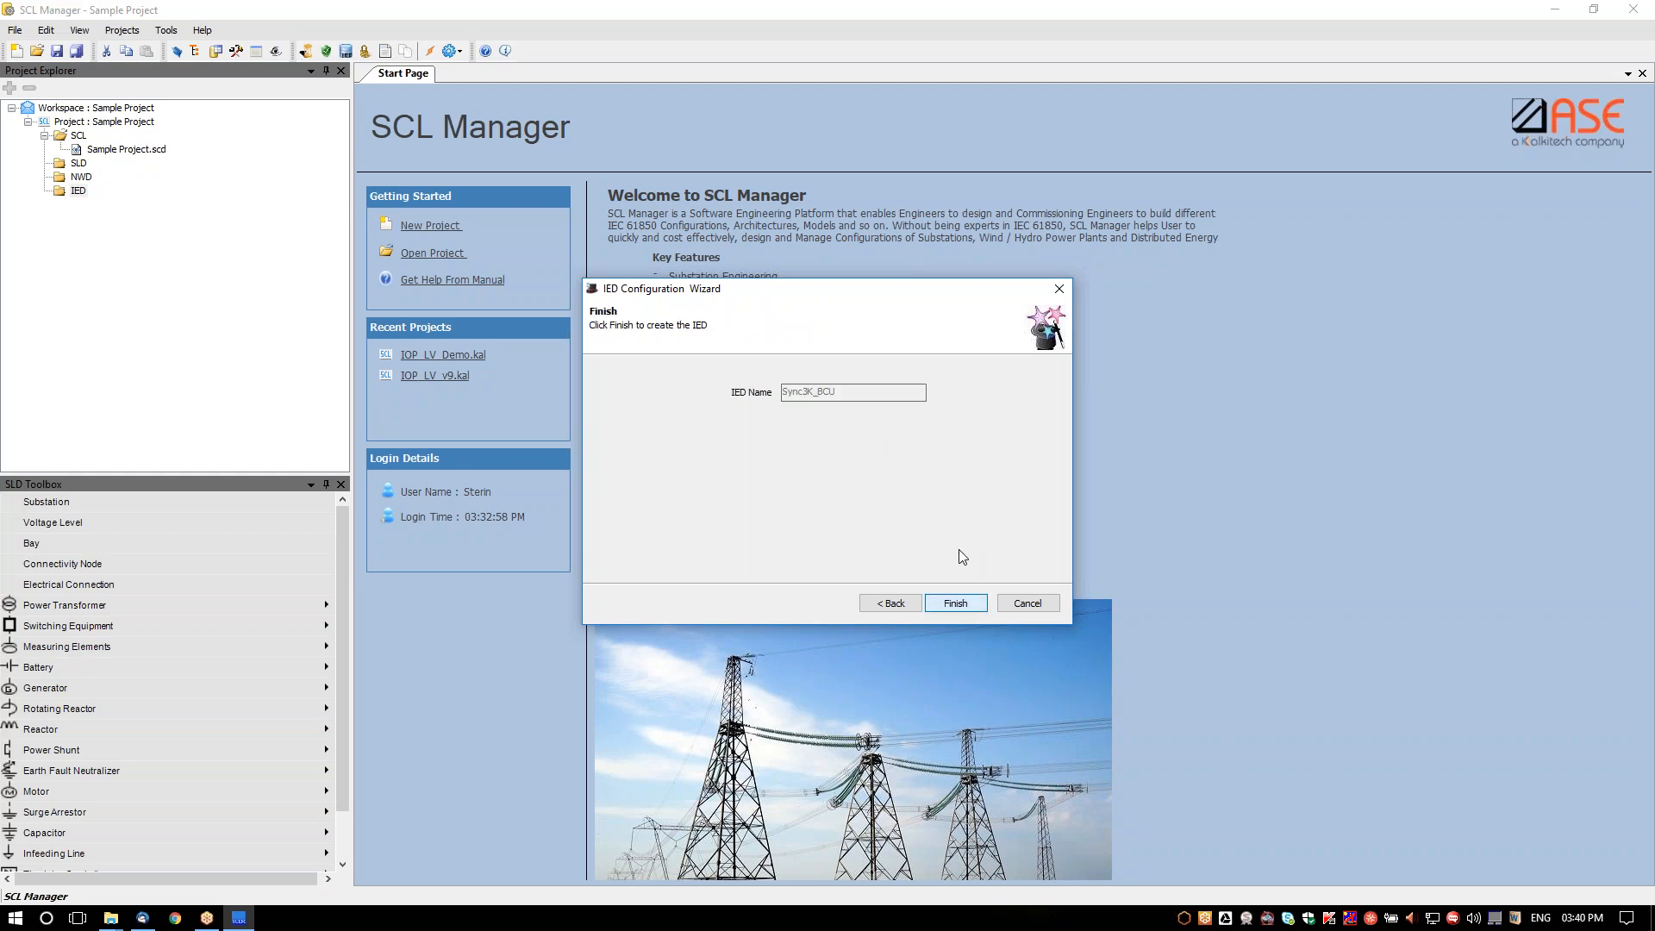
click(956, 604)
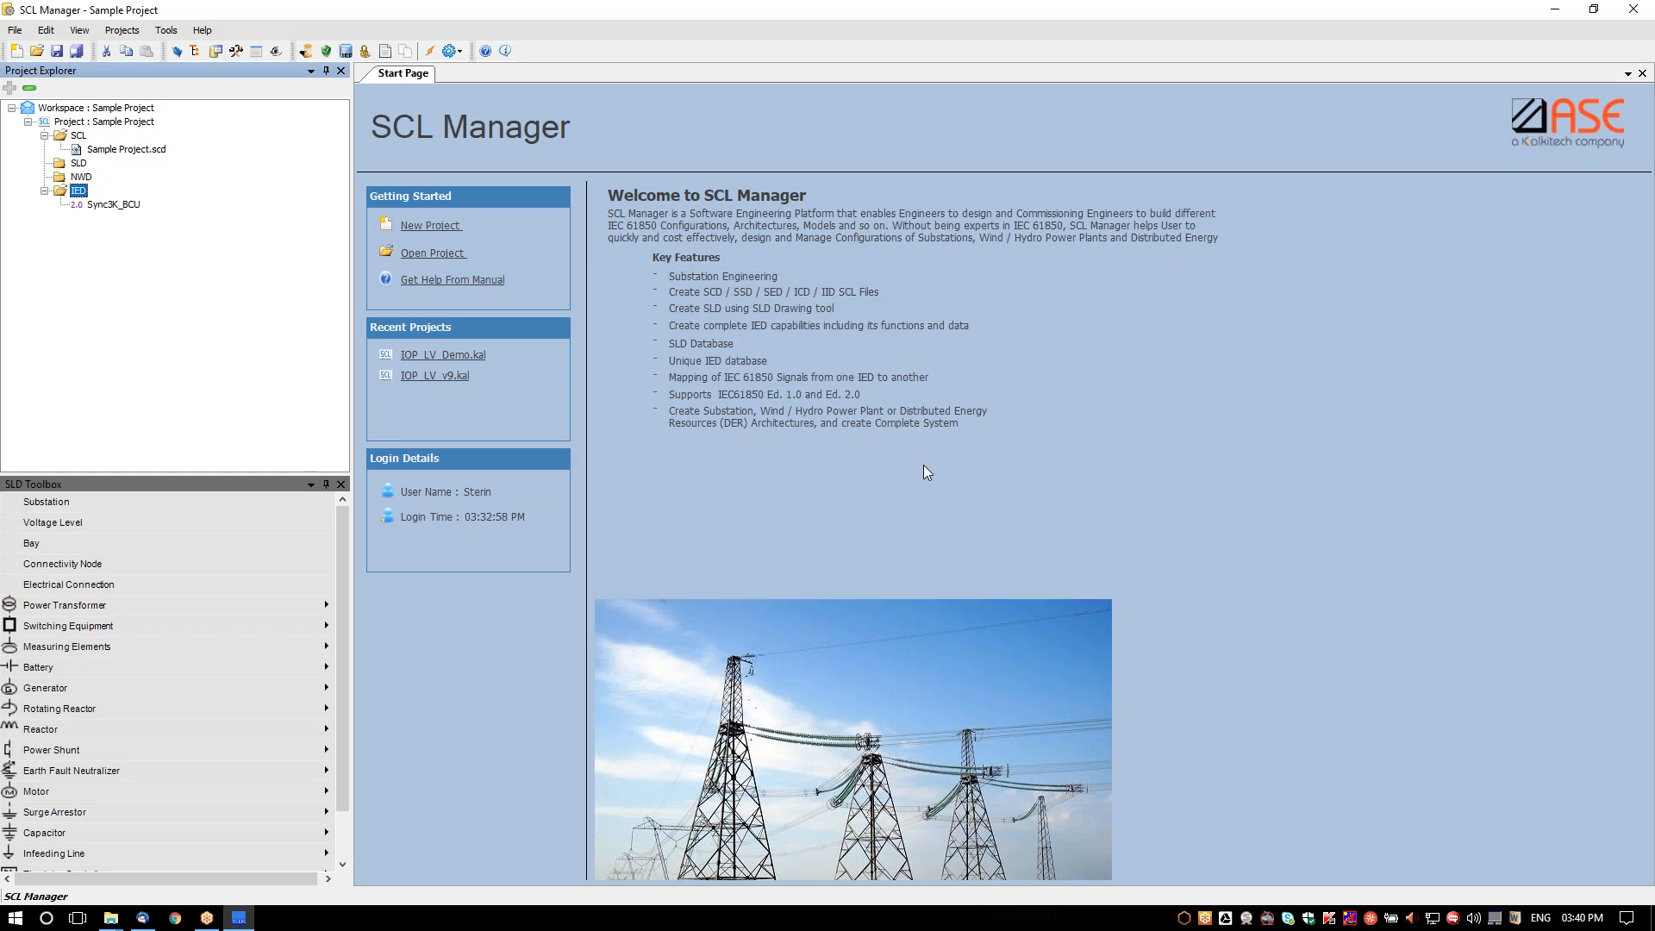
- Open the data model of the Sync3K_BCU IED and enlarge its view by hiding the SLD Toolbox and narrowing the Project Explorer
click(107, 206)
double_click(114, 207)
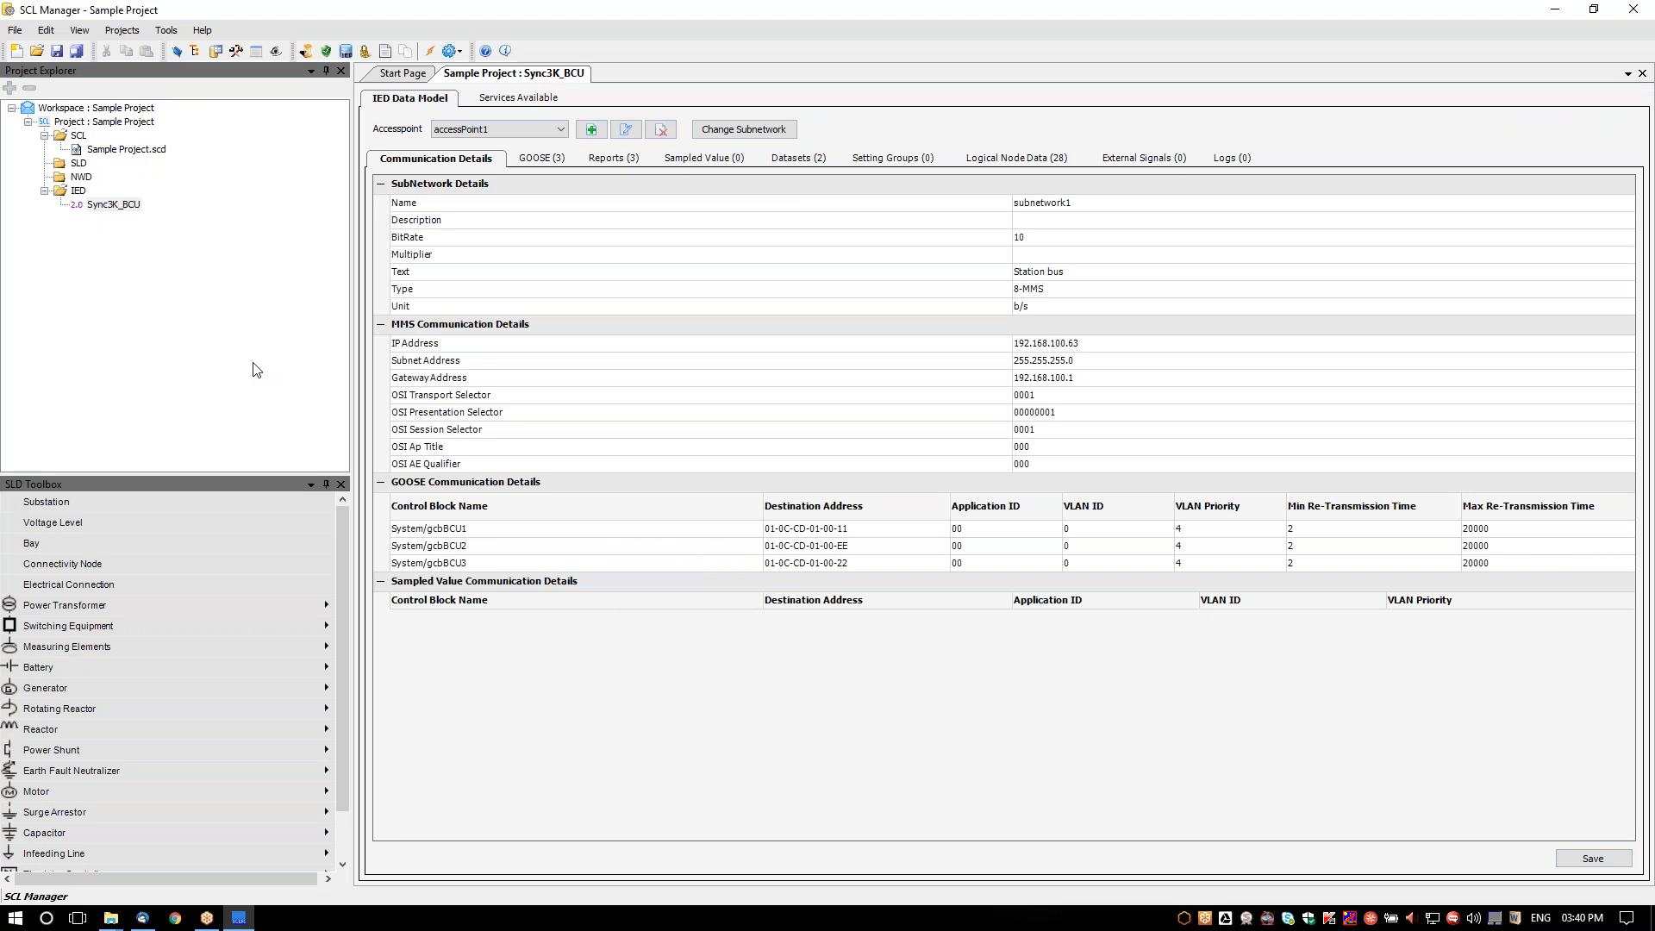
click(327, 486)
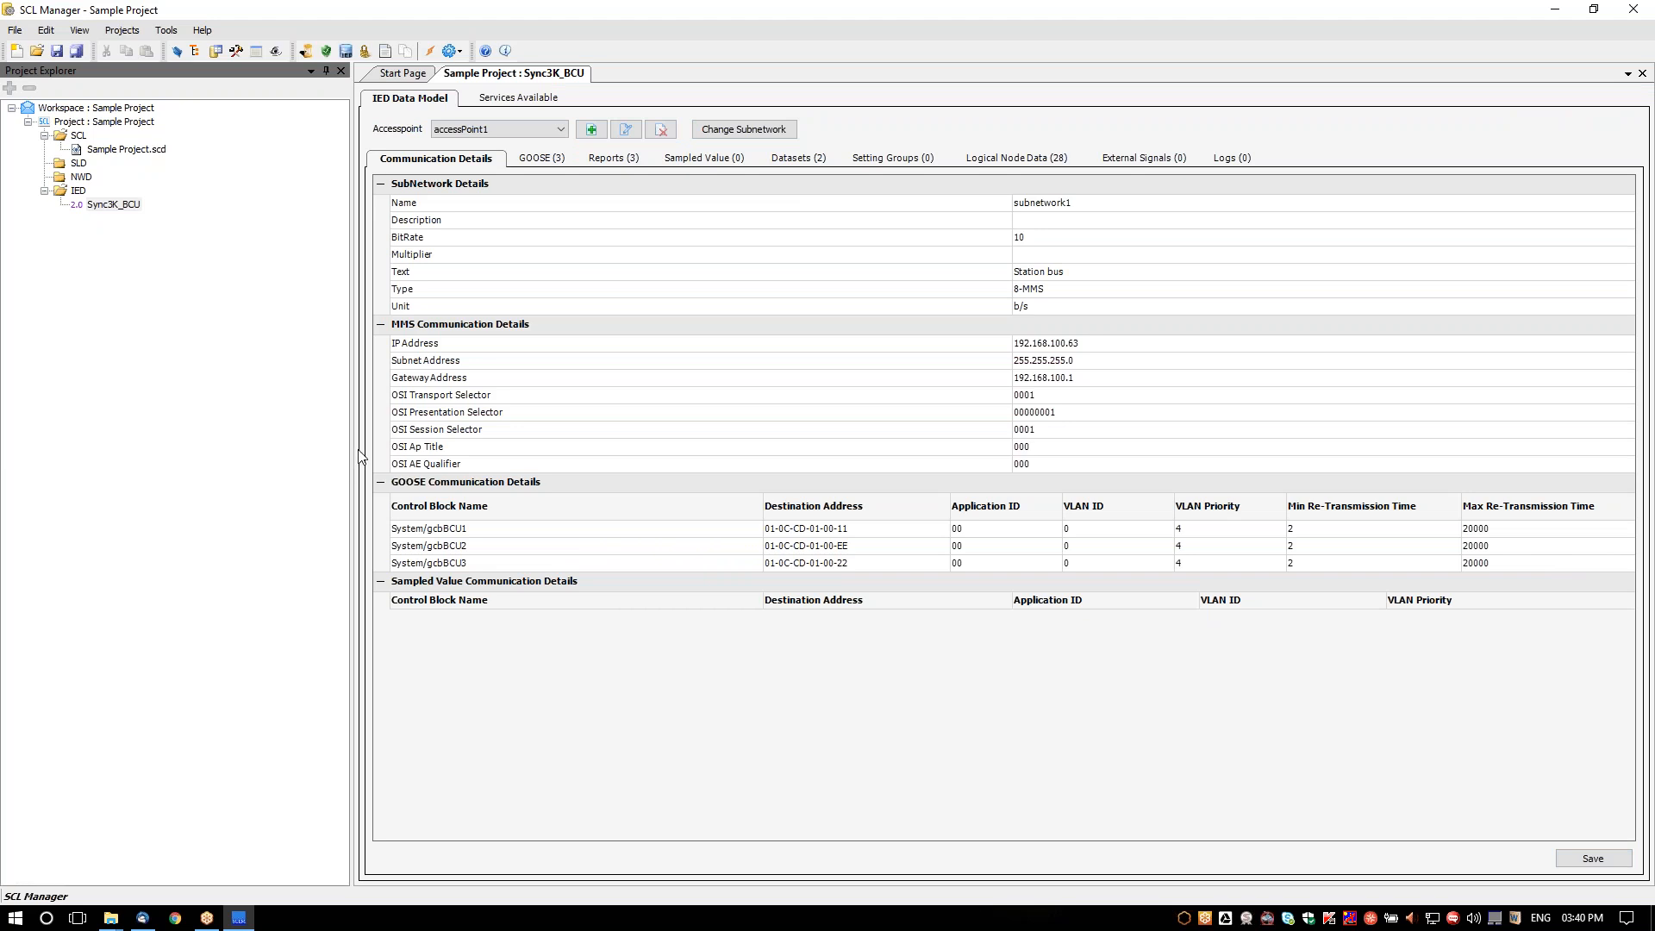
drag(349, 448, 183, 449)
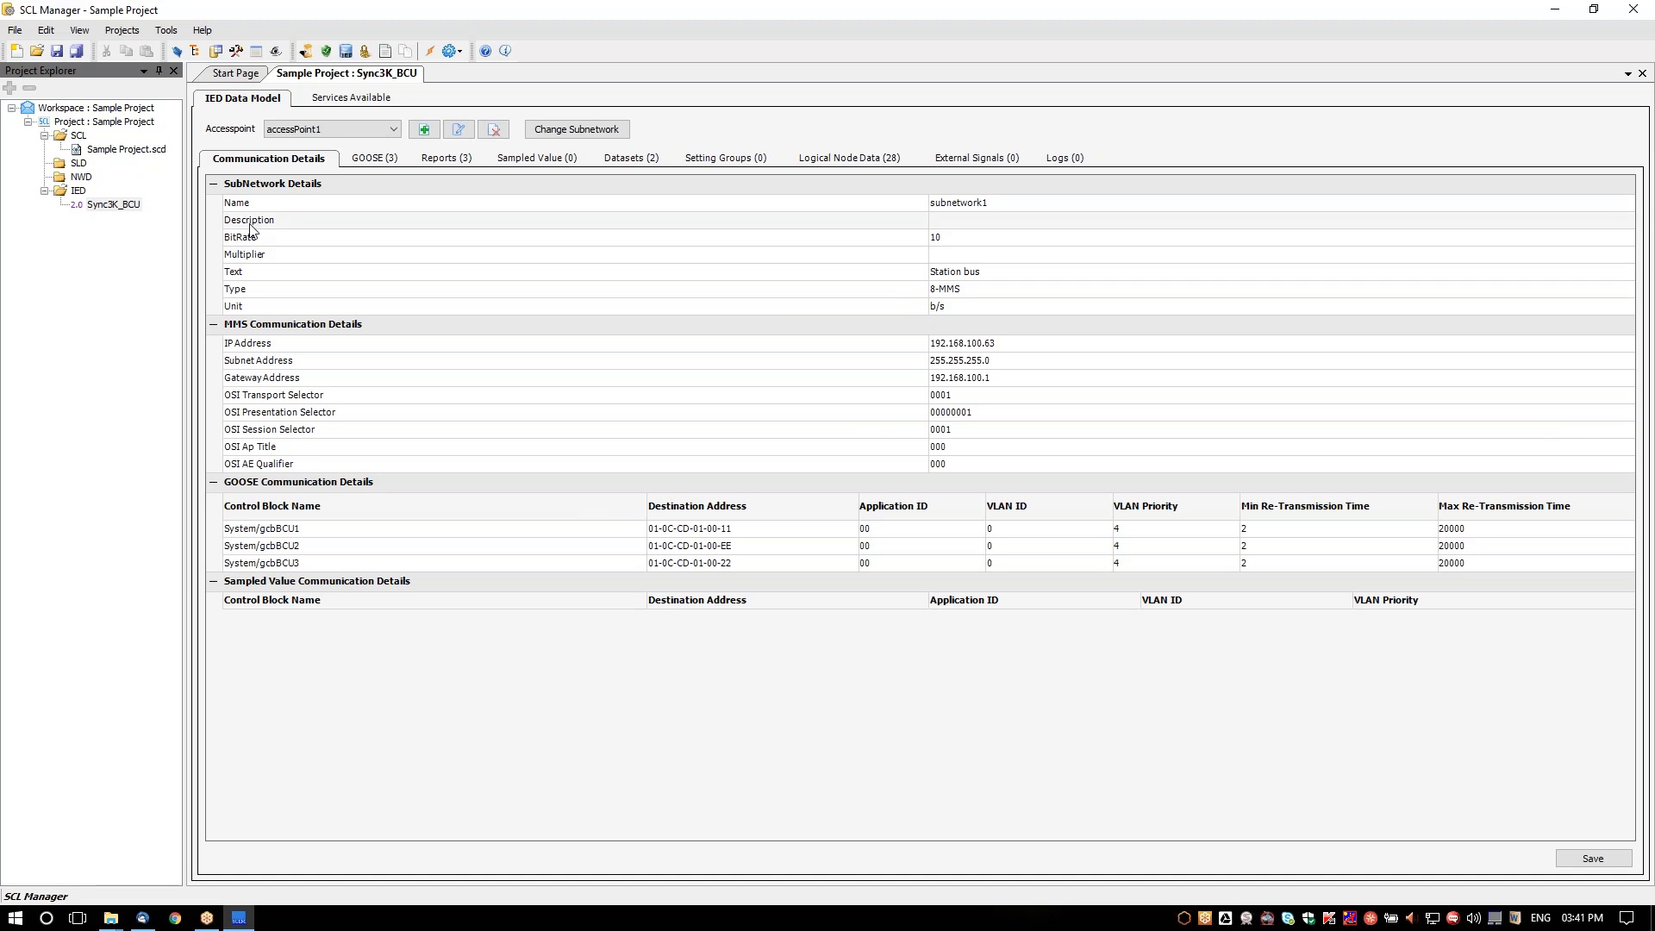
- Examine the IED's communication details, collapsing and re-expanding the SubNetwork and MMS sections to review the MMS and GOOSE parameters
click(213, 187)
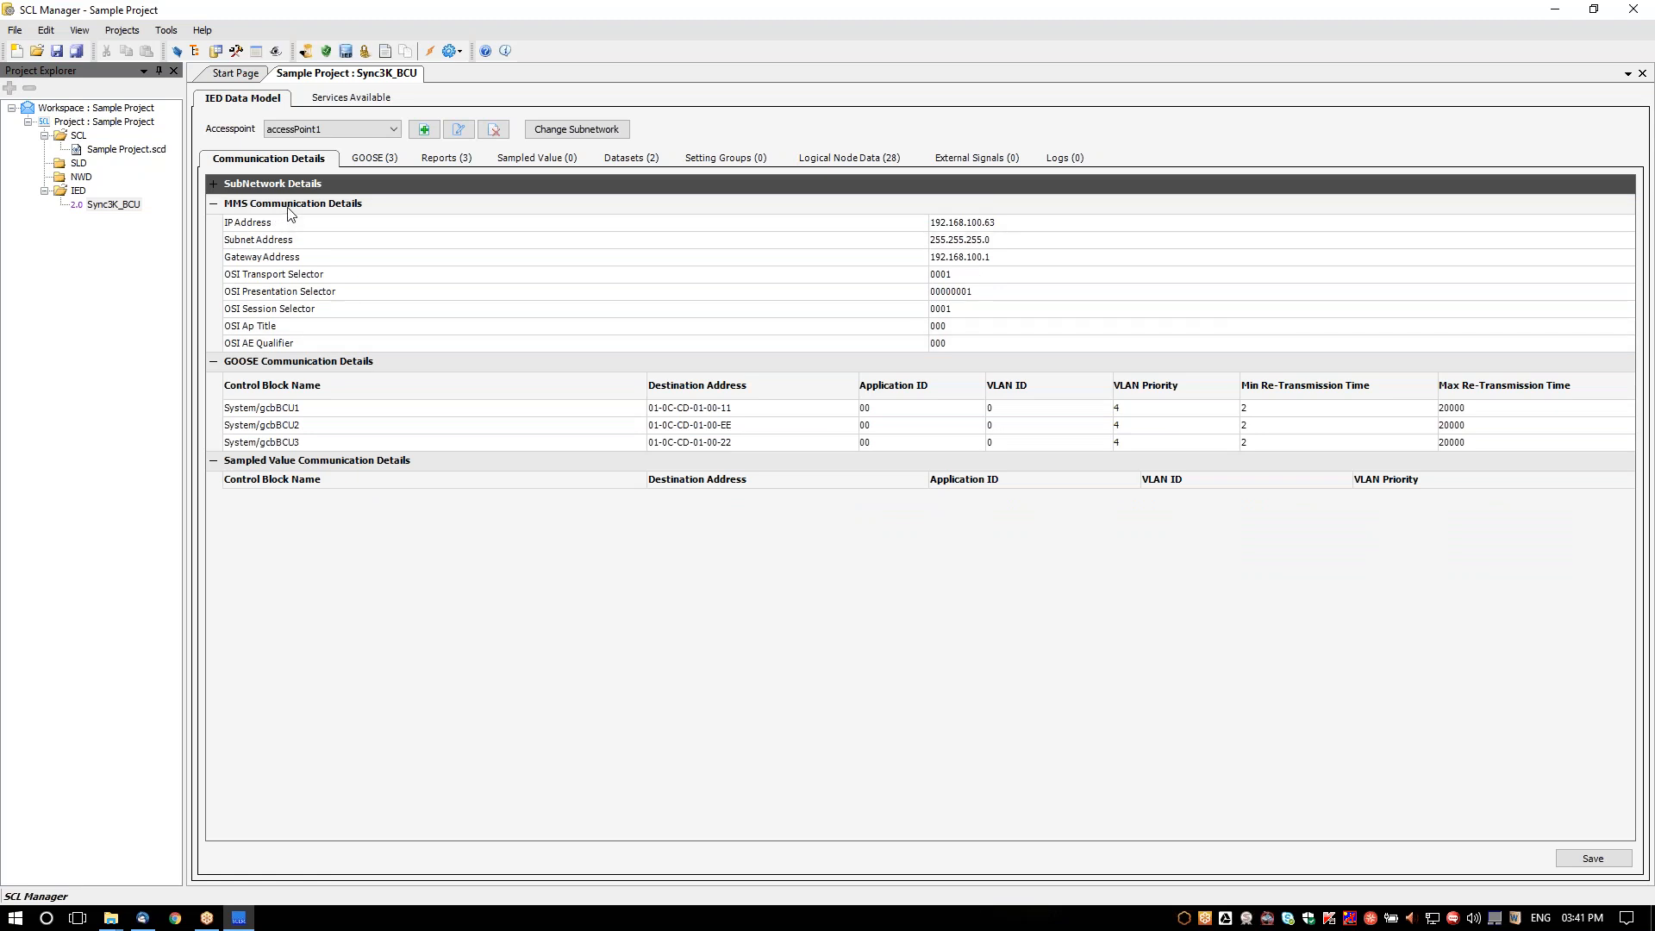
click(1002, 228)
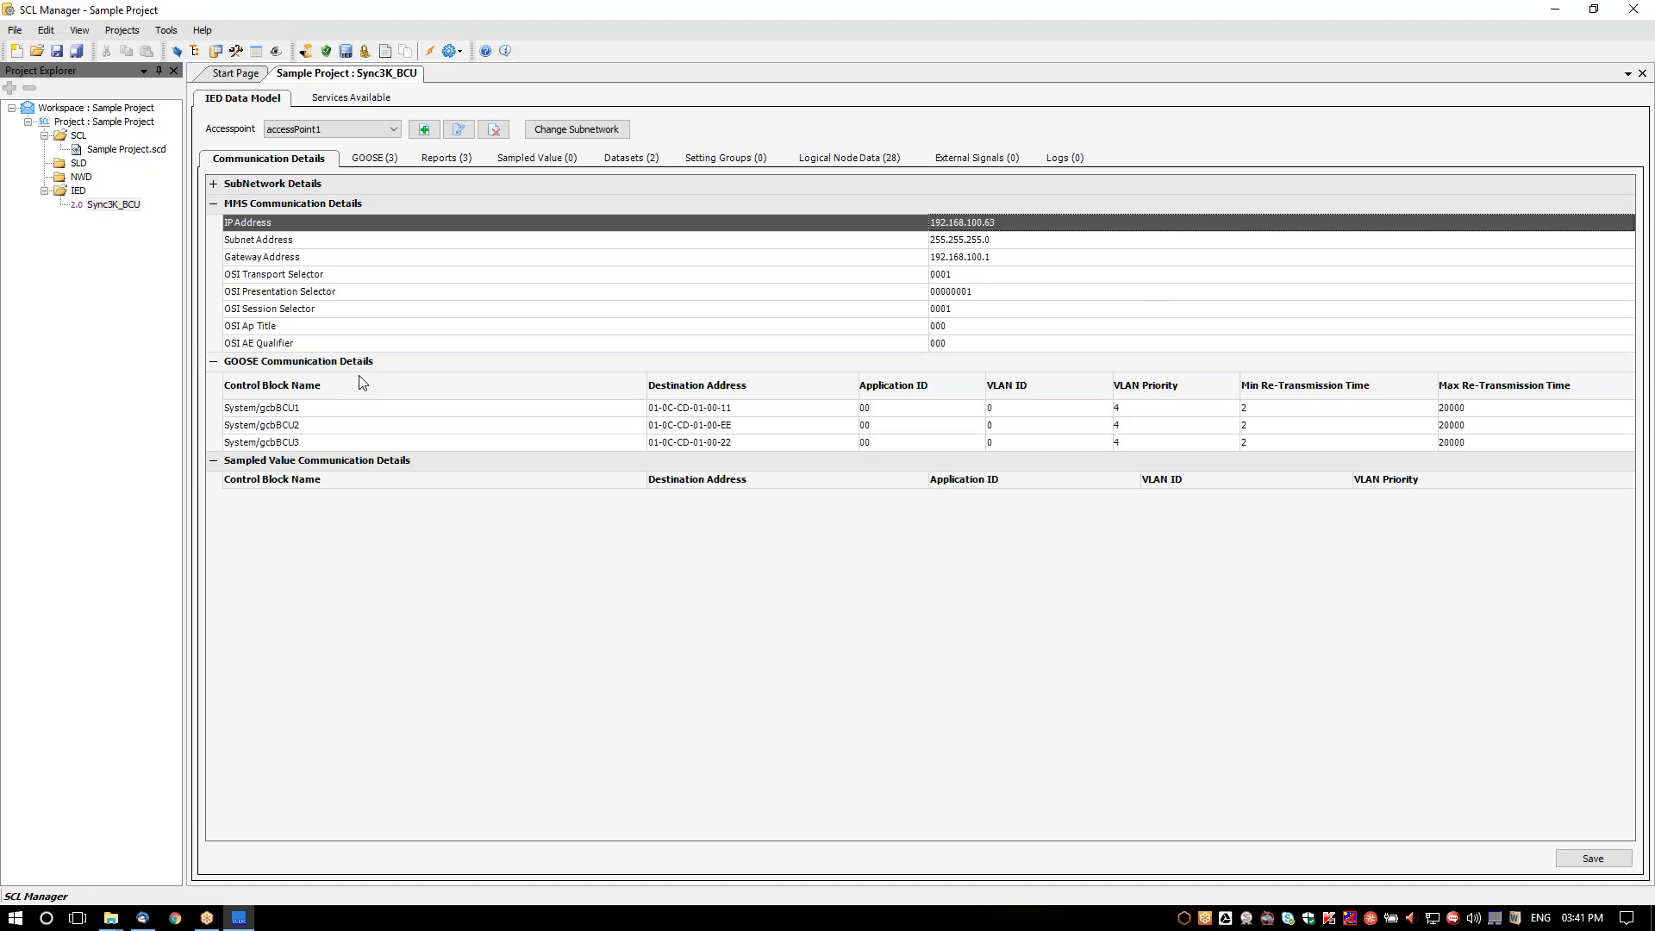
click(219, 207)
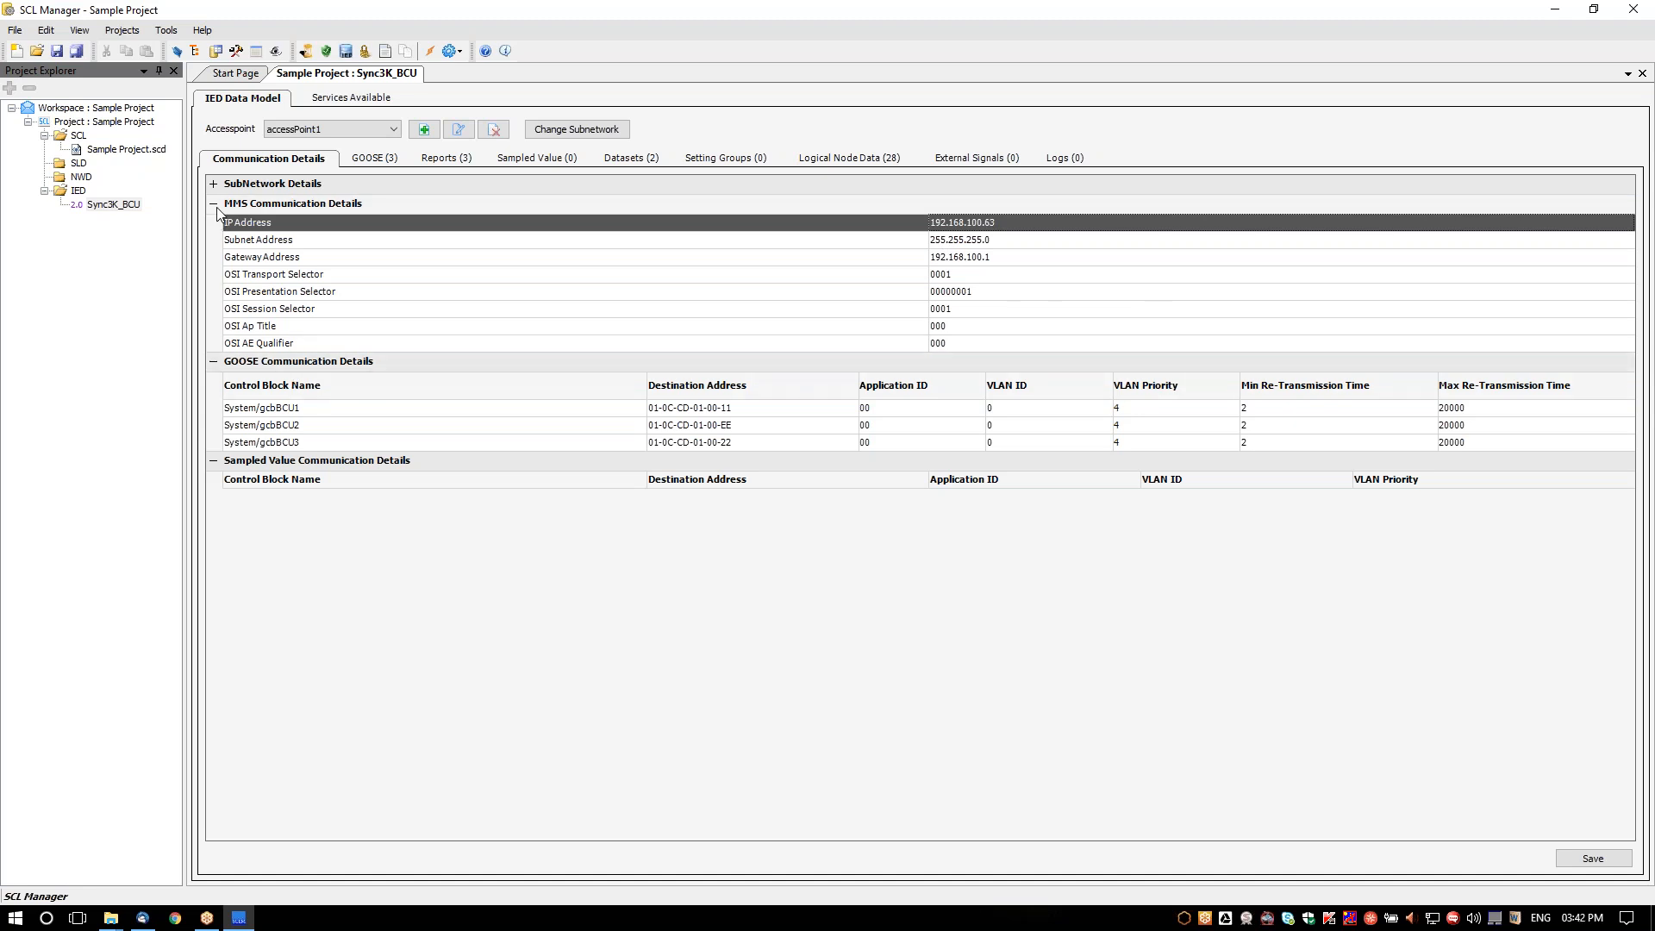
click(214, 204)
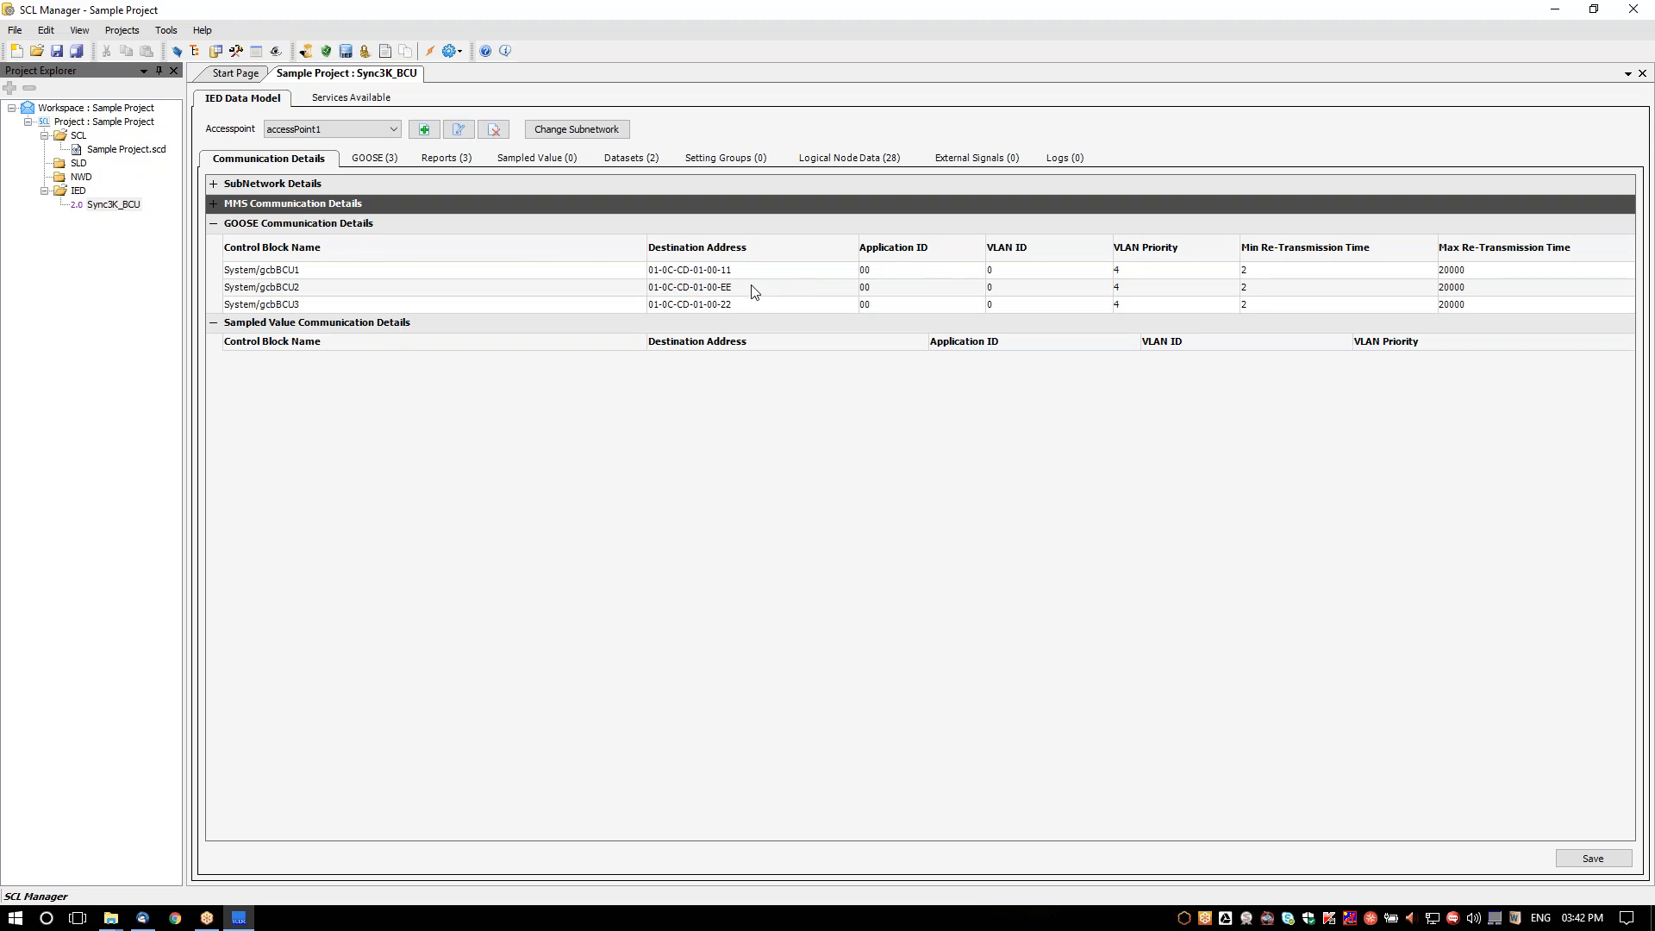
click(214, 204)
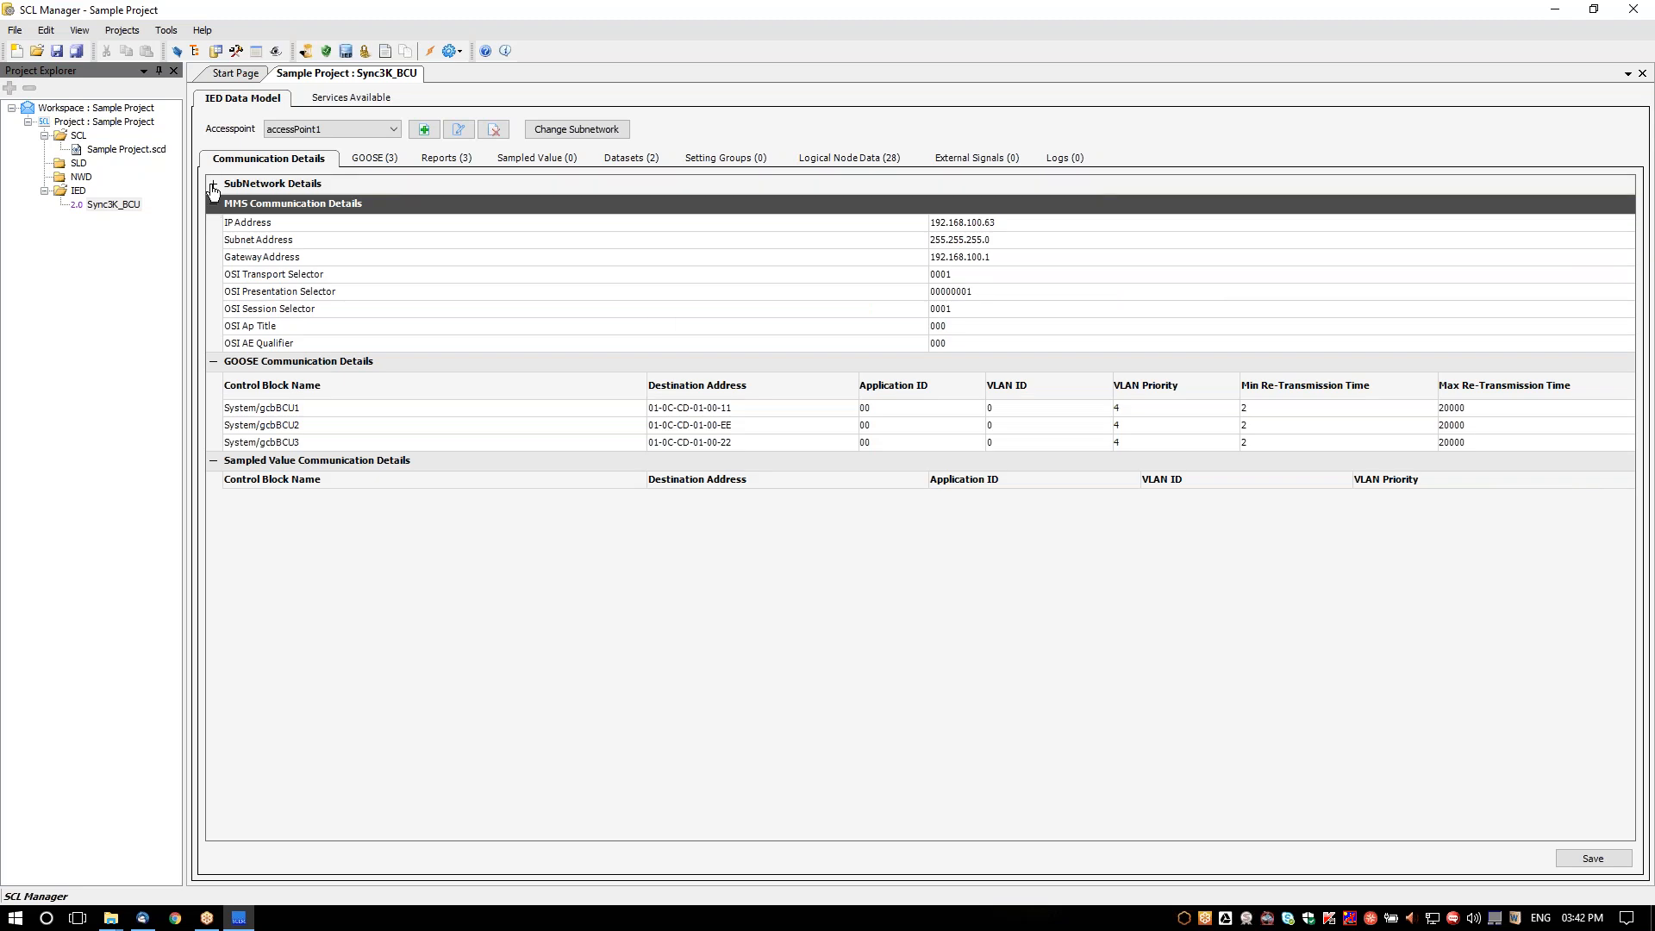
click(214, 186)
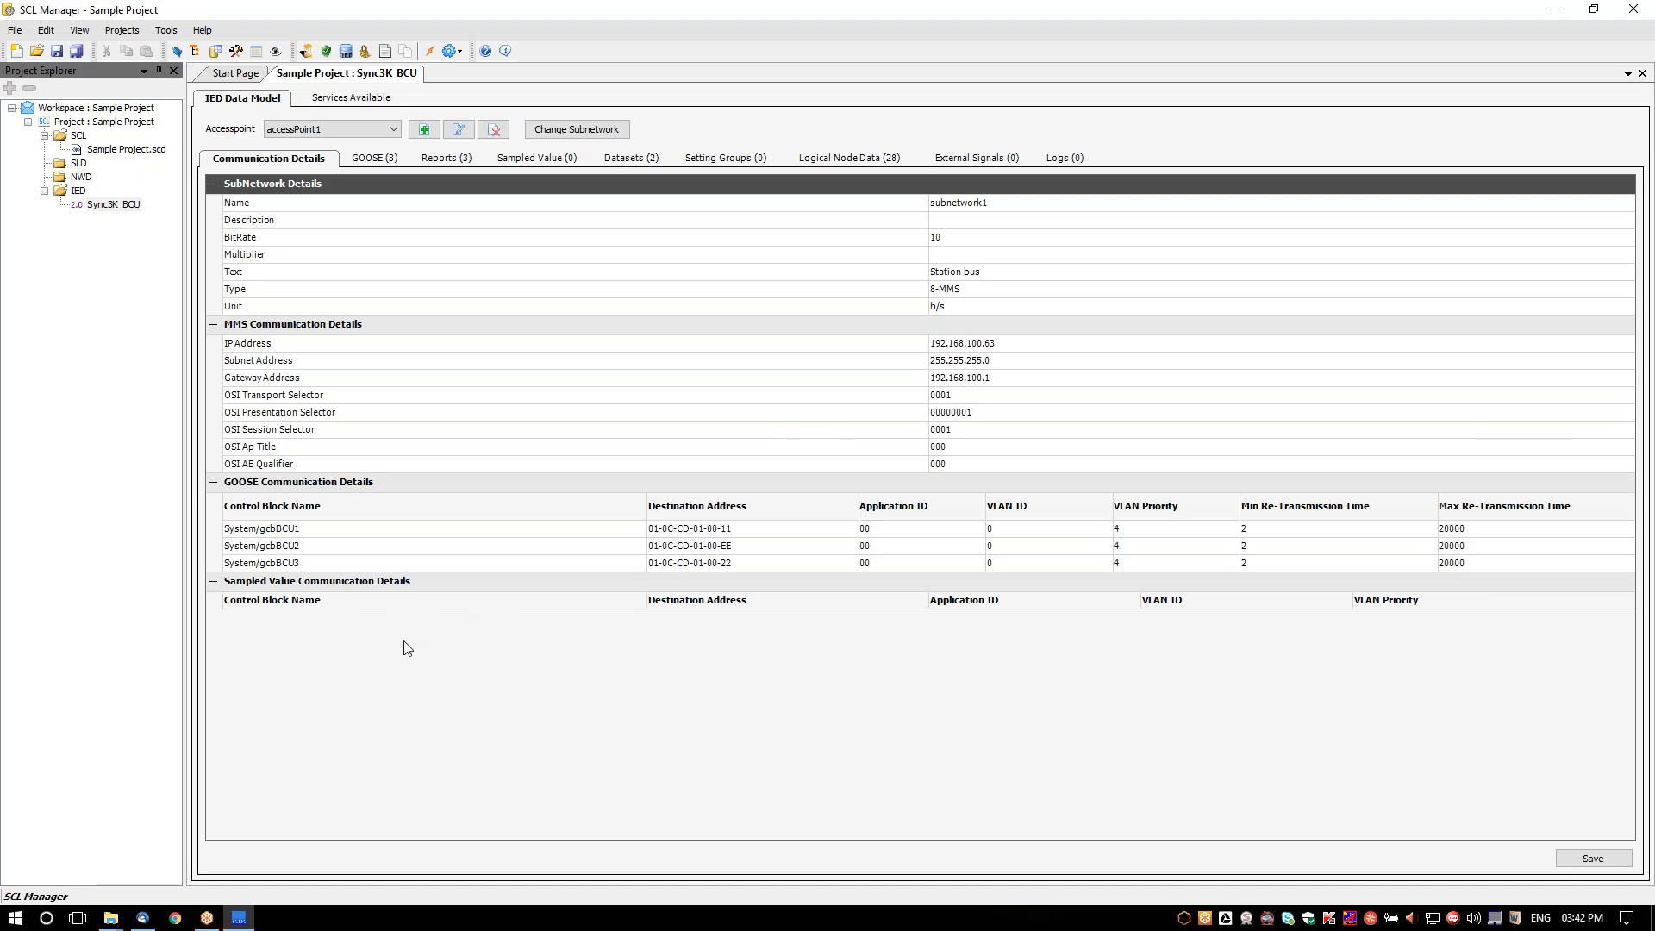
- Examine the IED's GOOSE control blocks and the logical device filter choices, keeping the filter at All
click(376, 163)
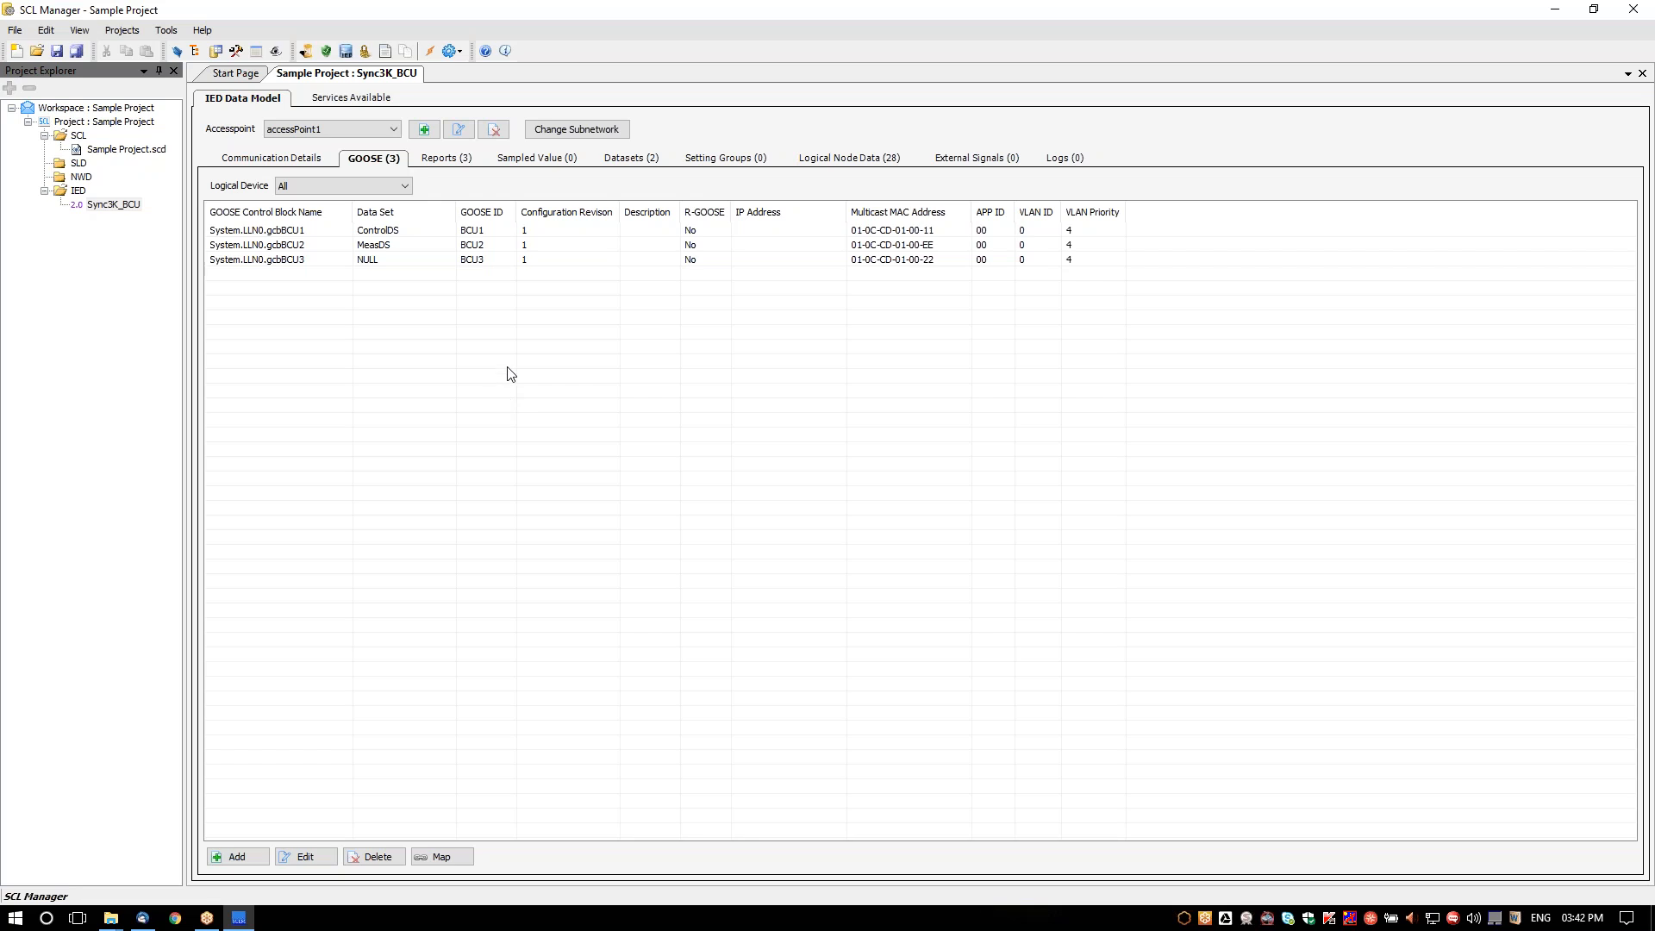
click(293, 232)
click(348, 185)
click(332, 191)
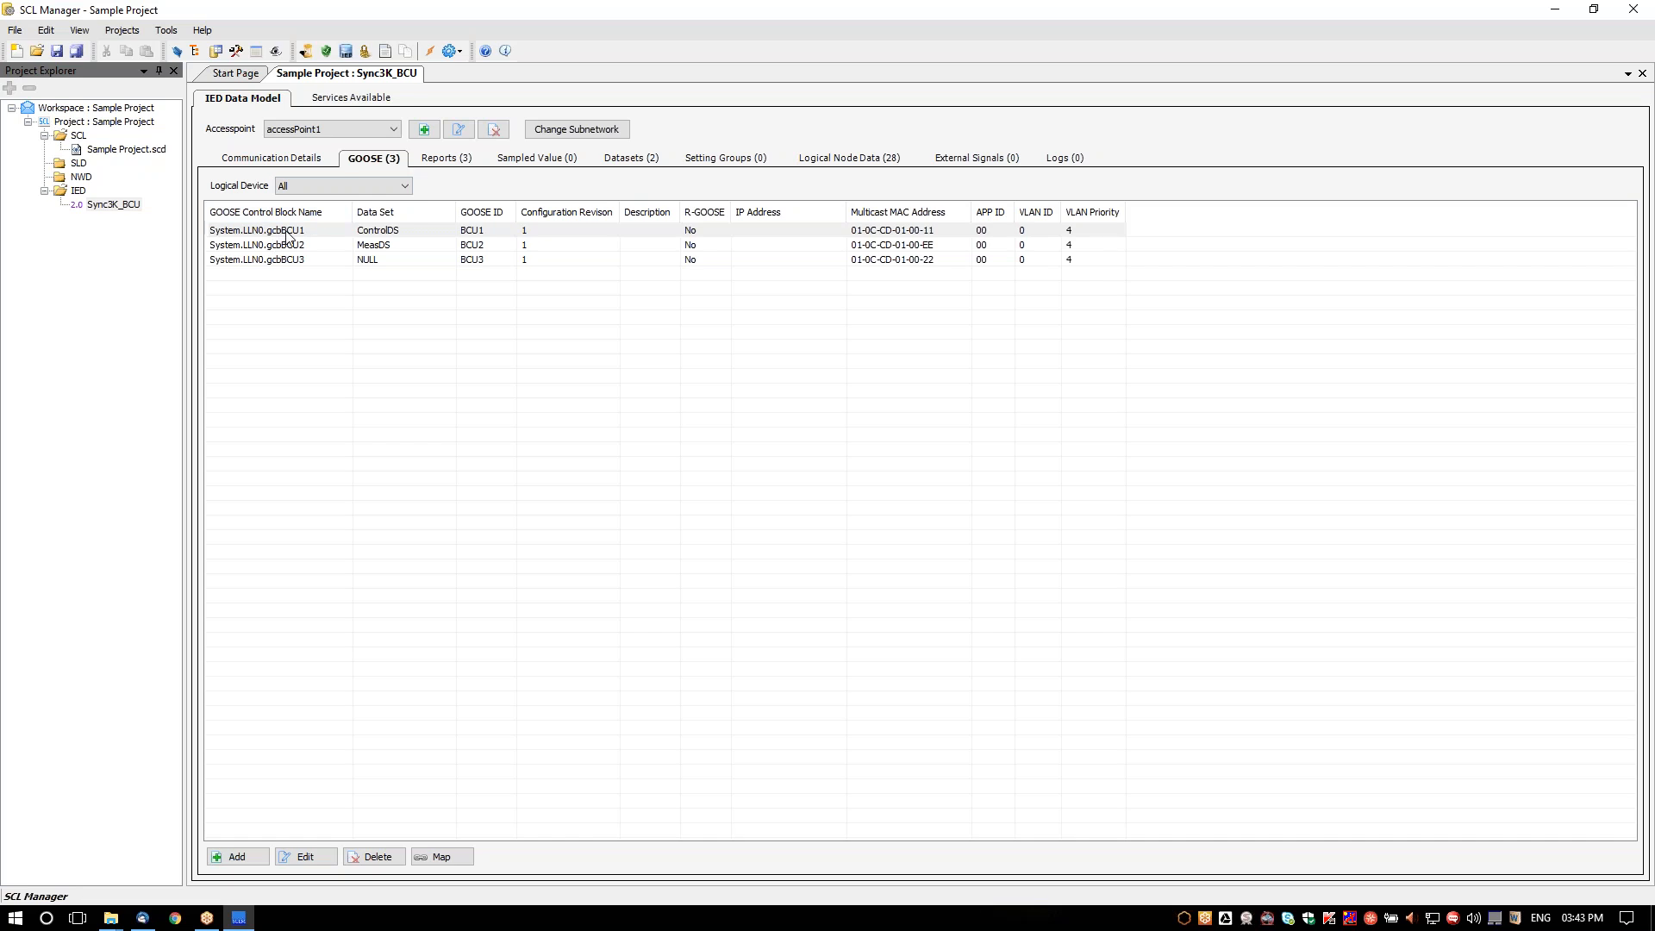
click(325, 188)
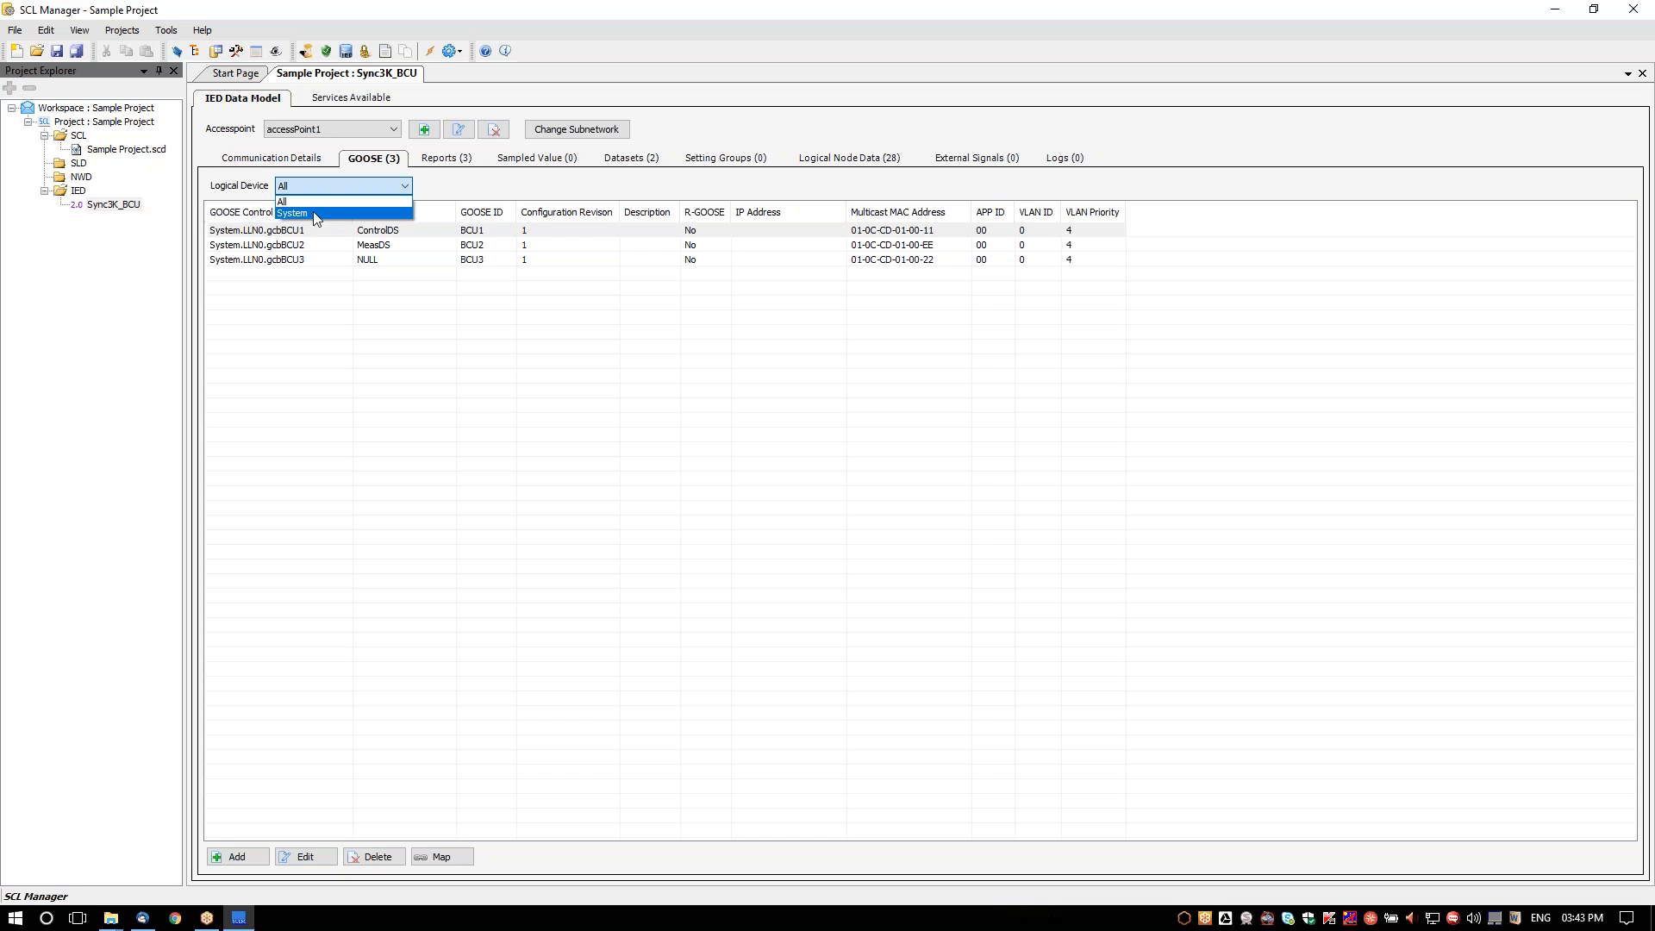
click(267, 235)
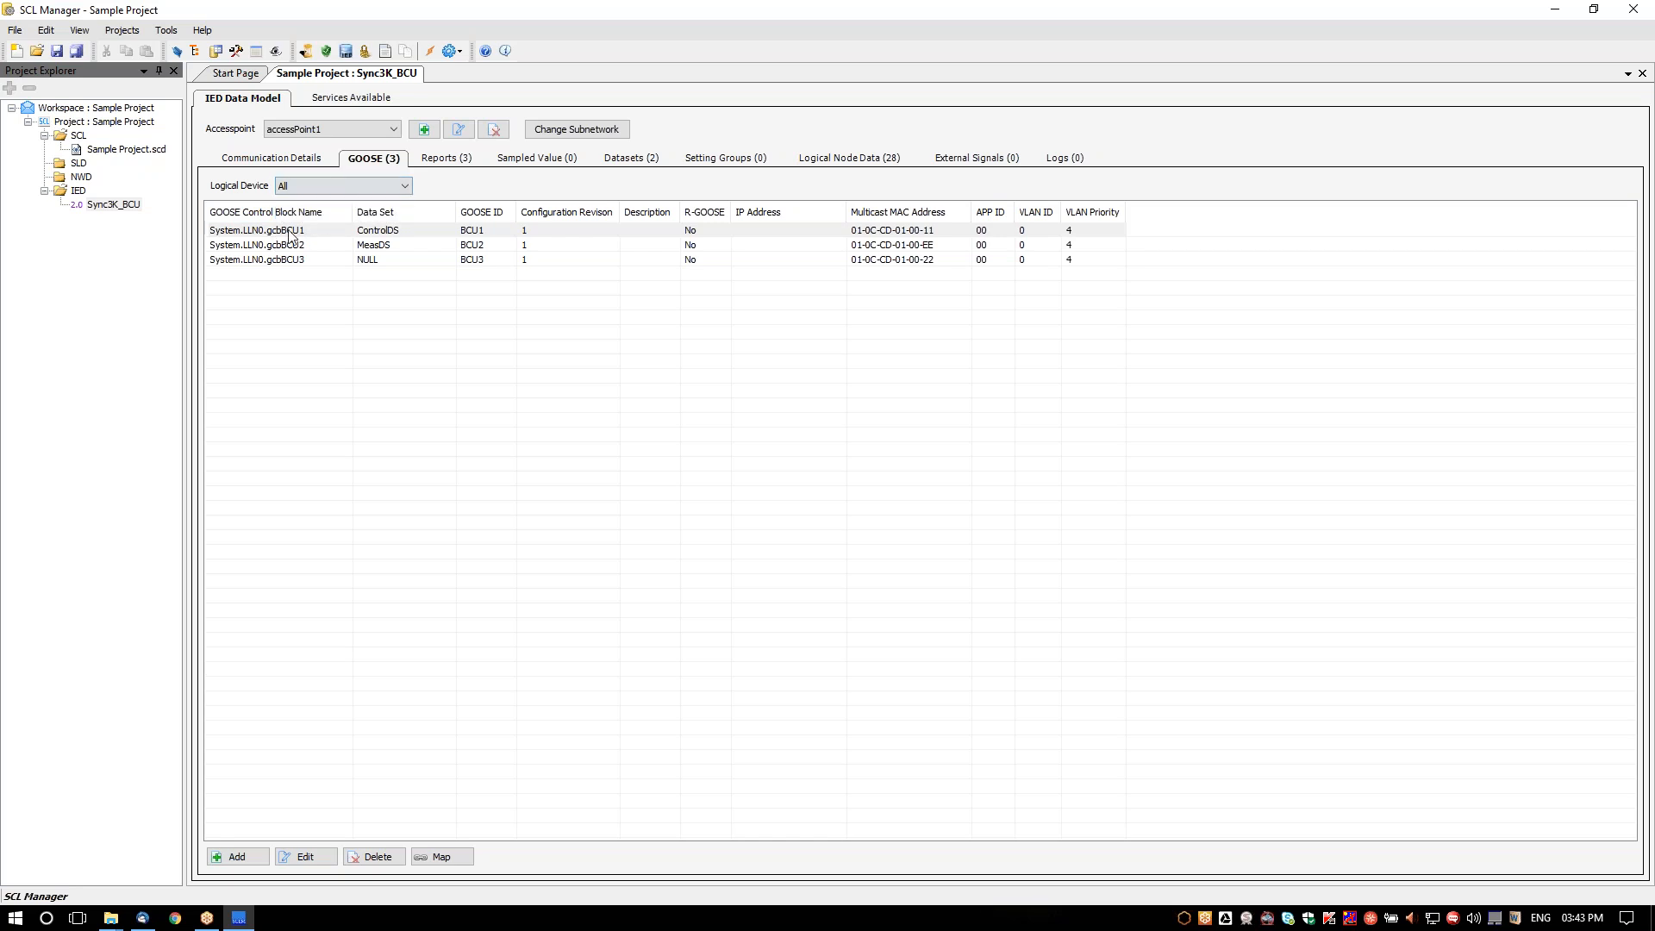
click(302, 234)
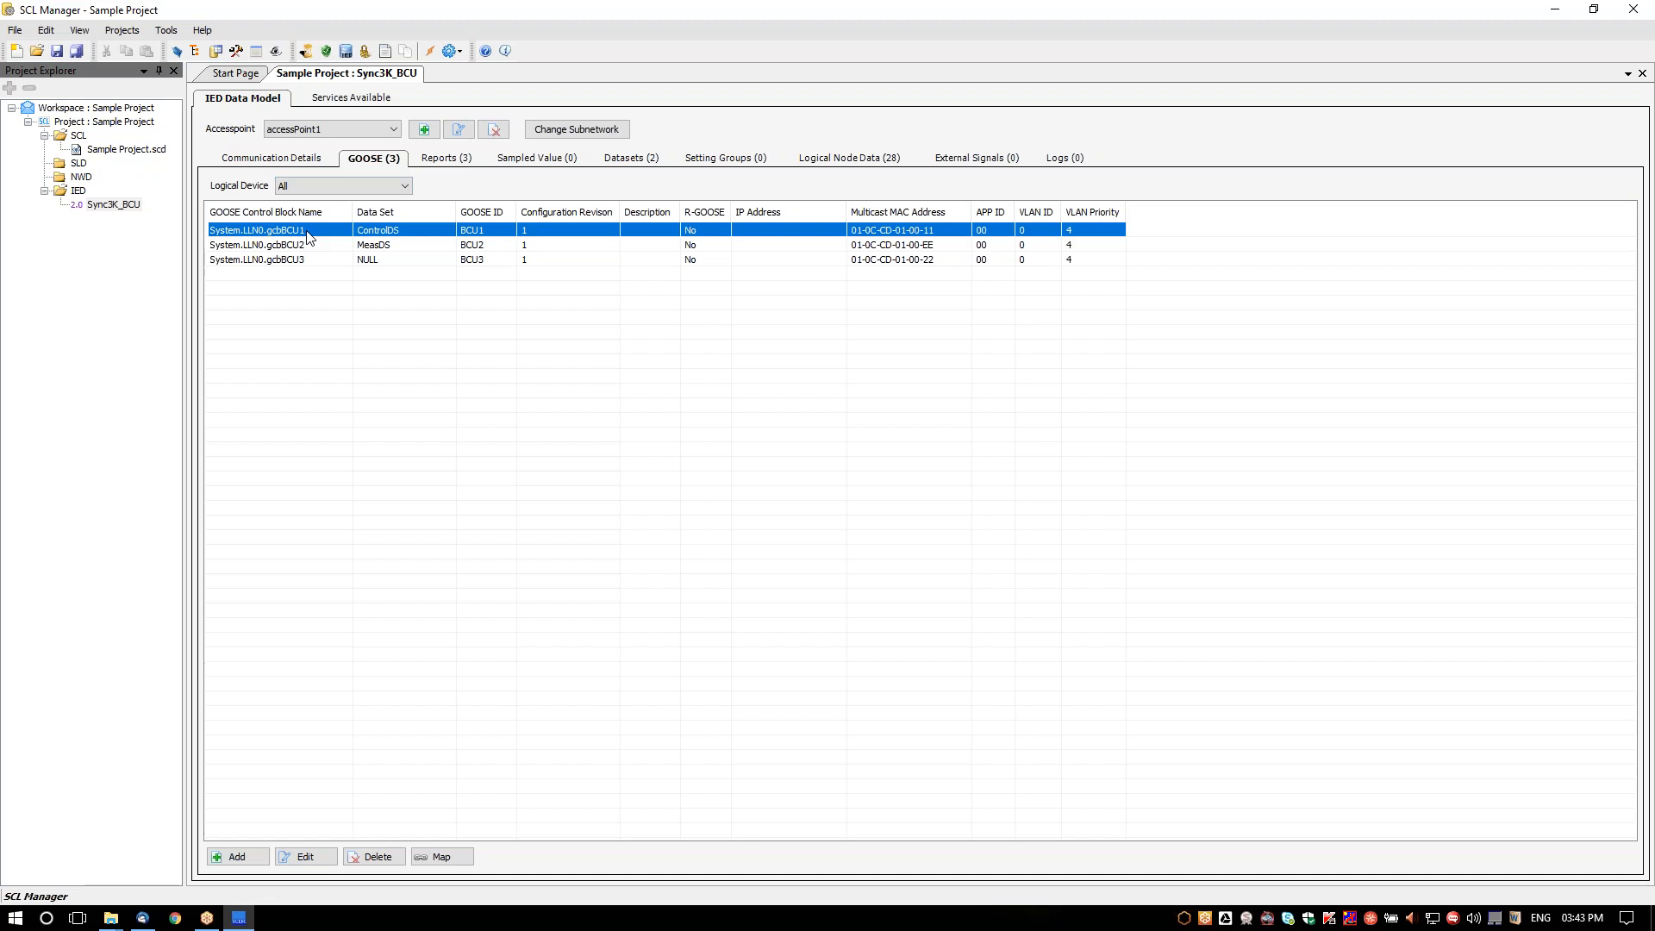
- Open the gcbBCU1 GOOSE control block and review its dataset, configuration revision and description fields
double_click(308, 237)
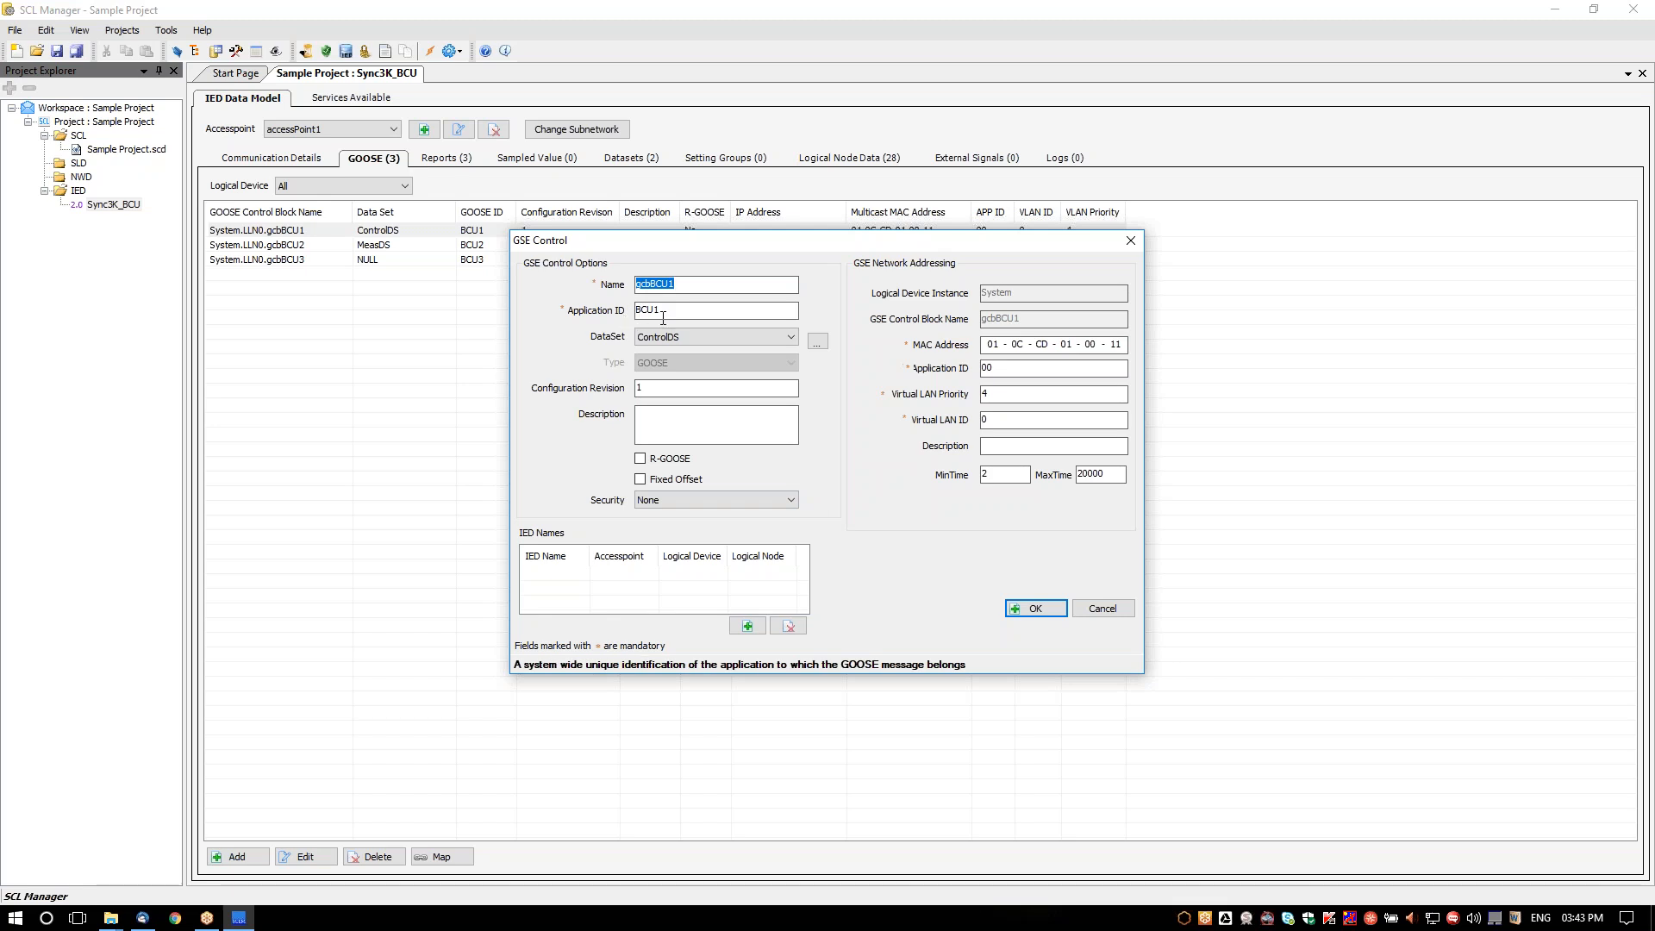
click(786, 340)
click(789, 339)
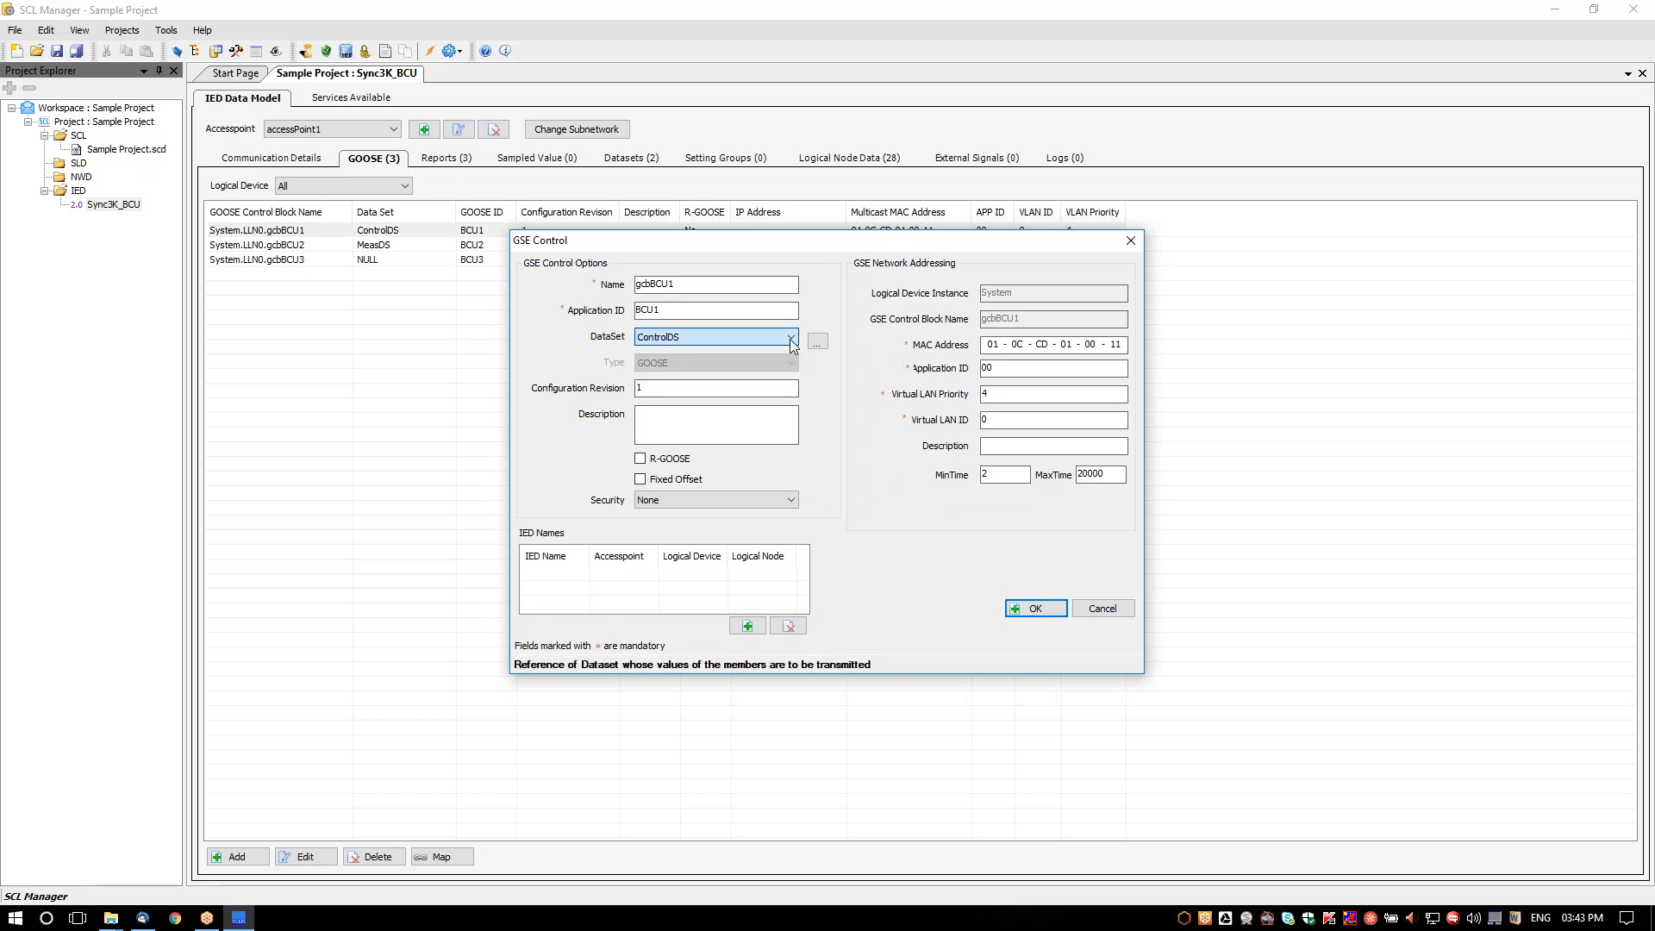
click(644, 388)
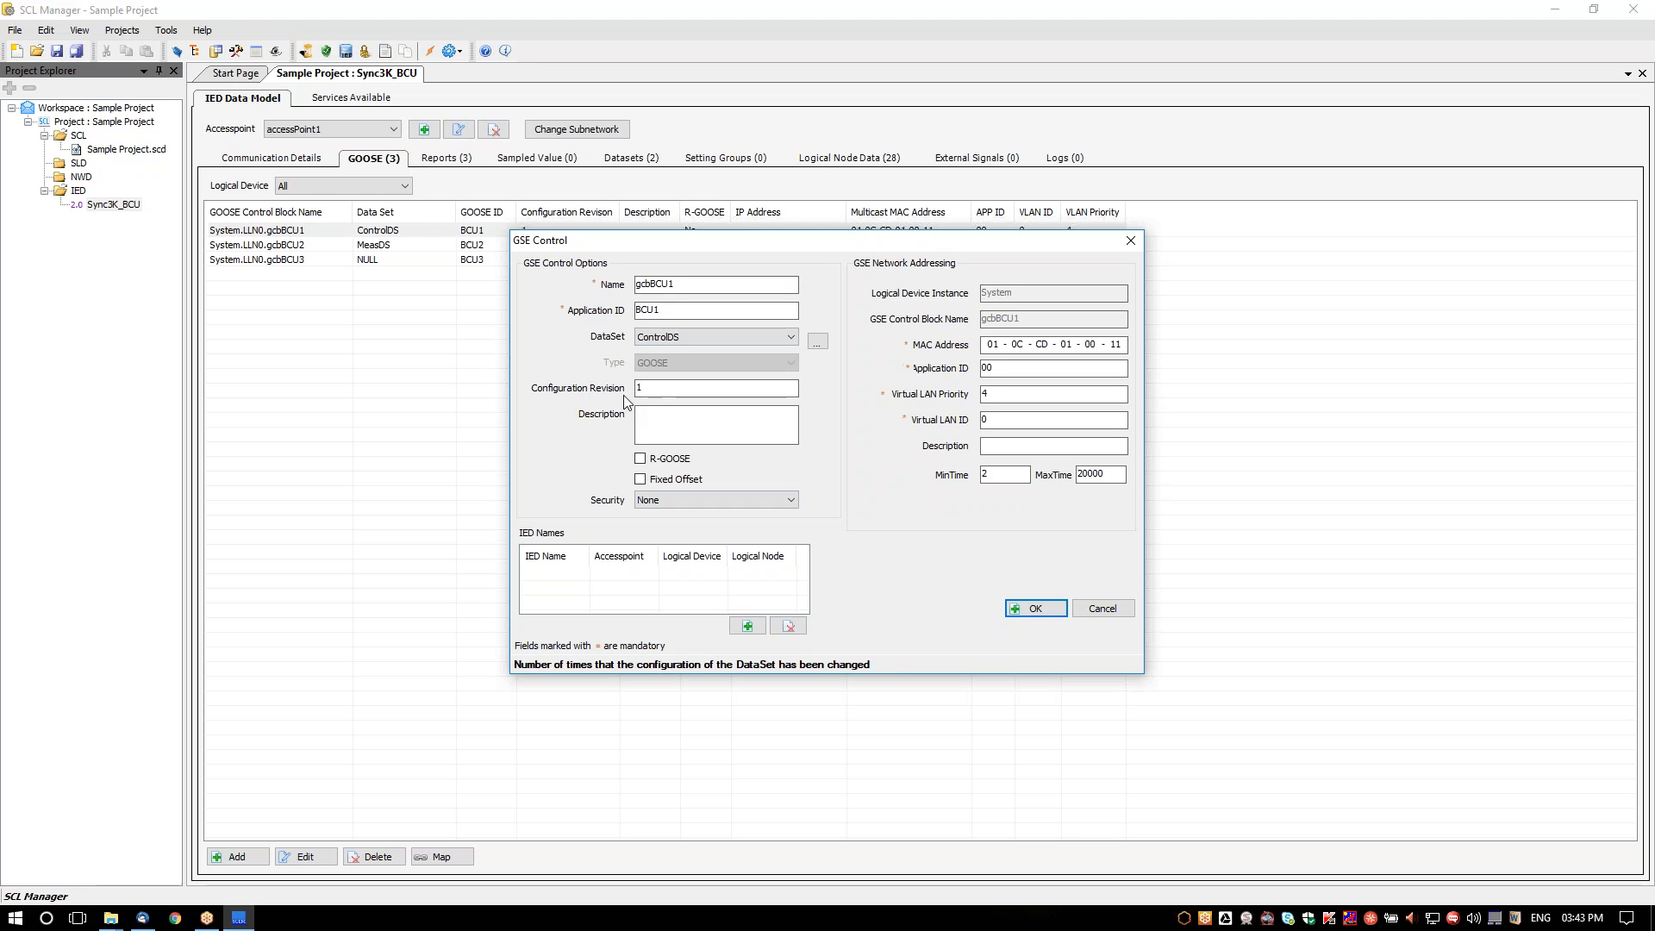
click(646, 424)
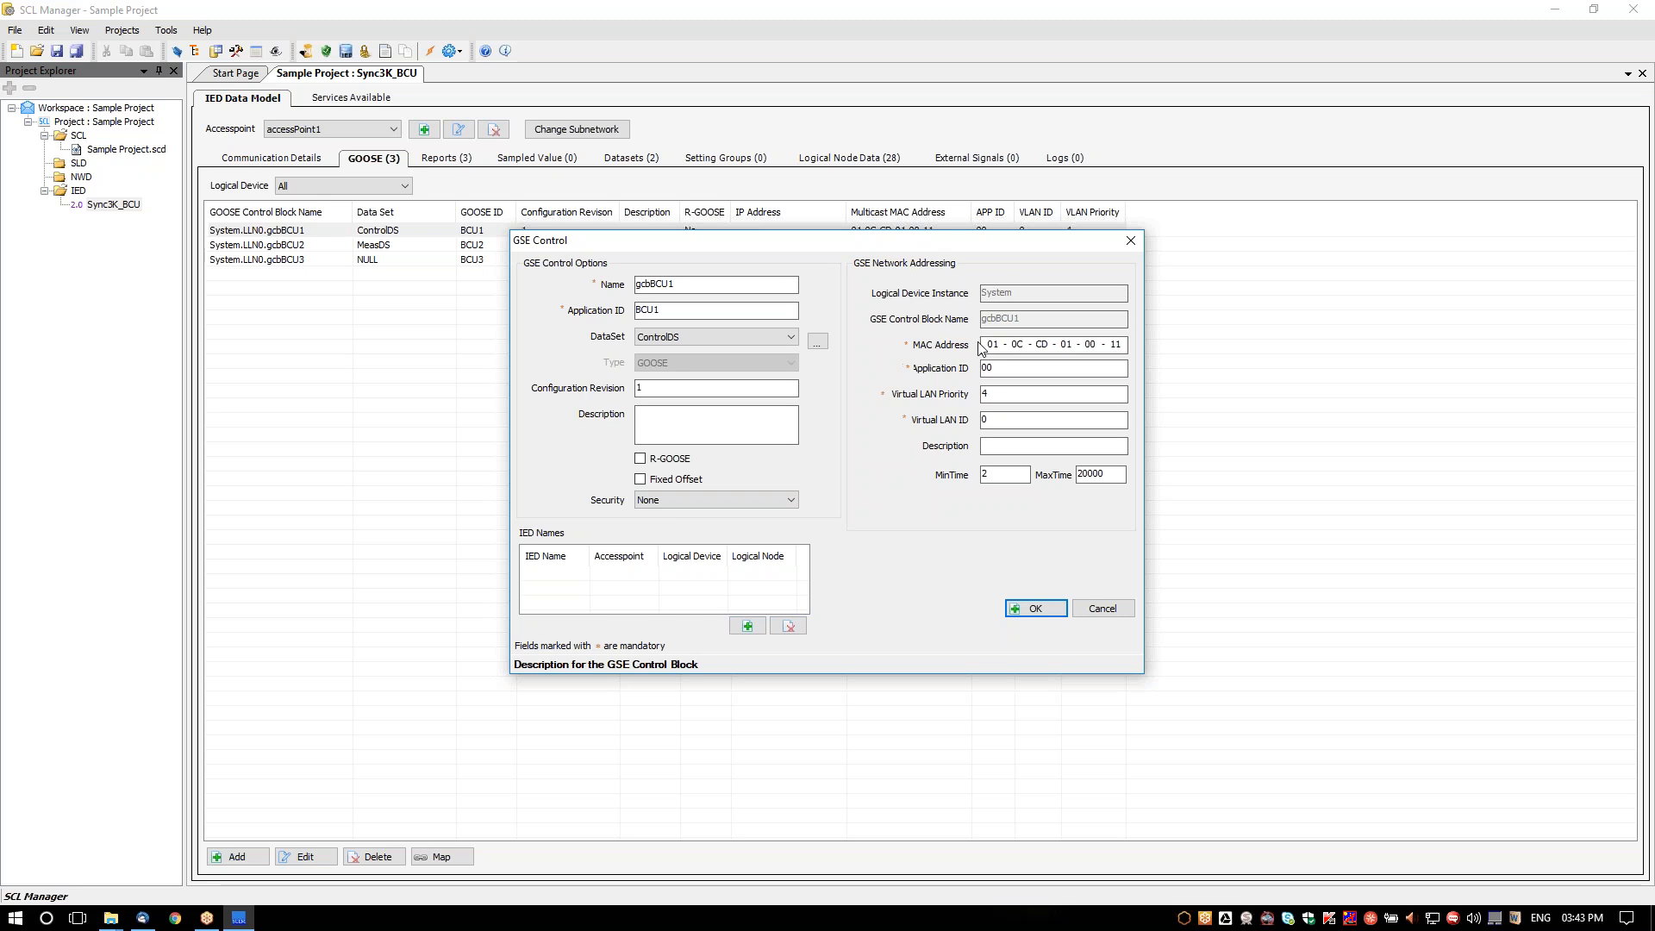
- Review gcbBCU1's MAC address, application ID, VLAN priority and VLAN ID, and accept the control block settings
click(1042, 345)
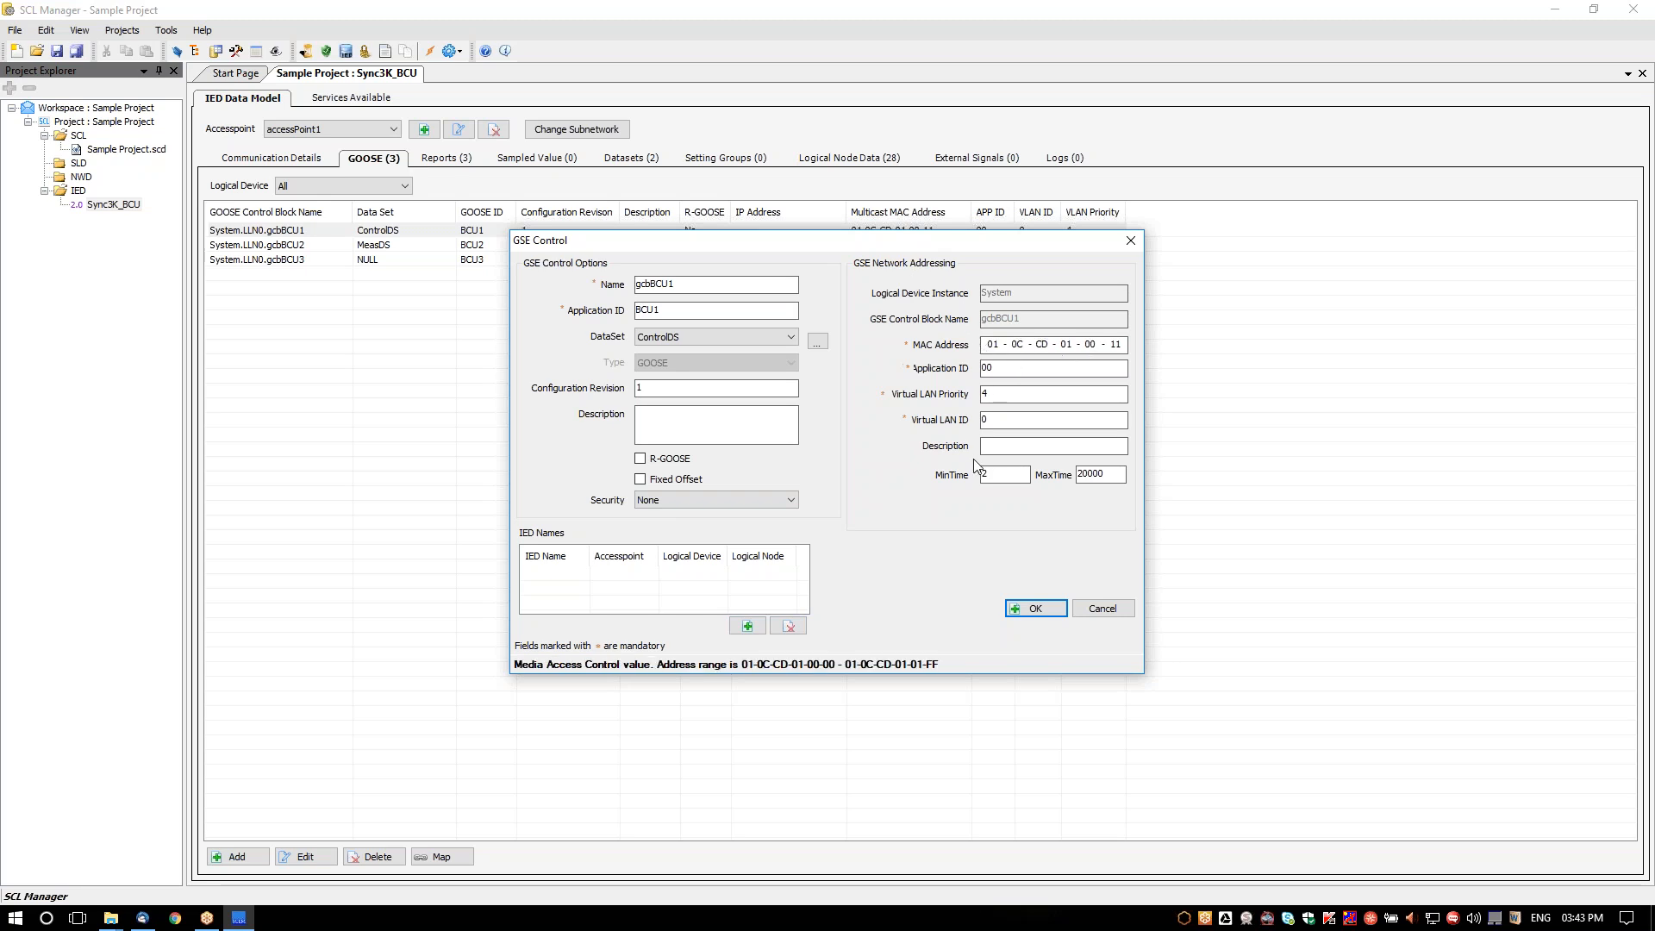
key(Tab)
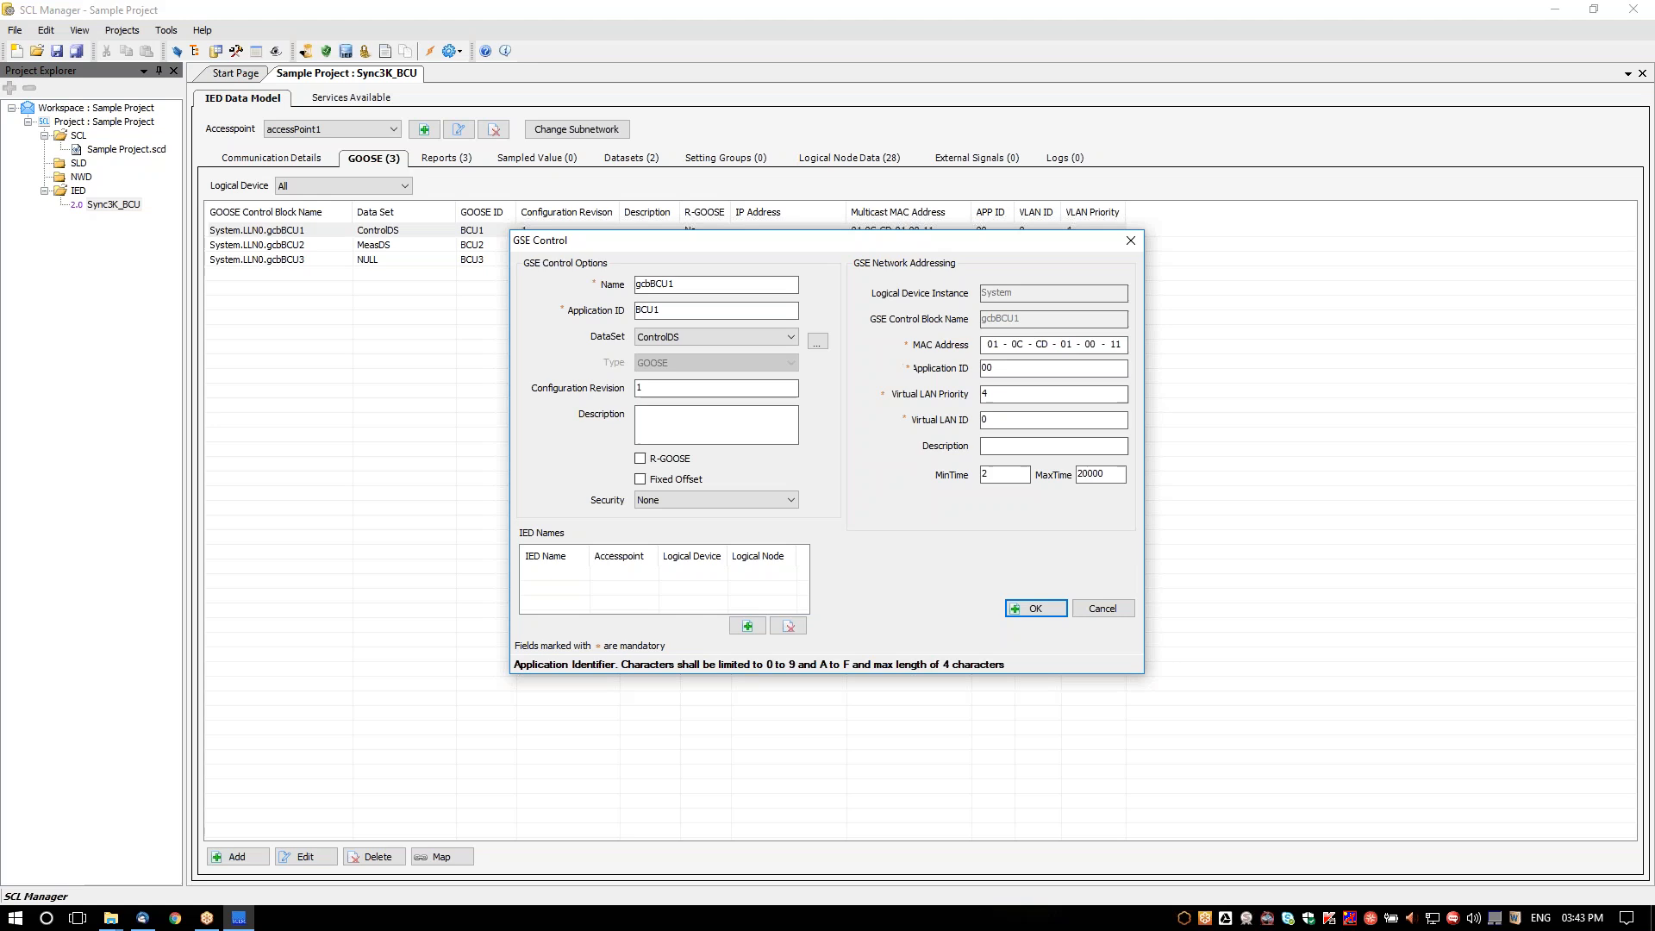
click(991, 394)
click(994, 419)
click(1009, 449)
click(1007, 420)
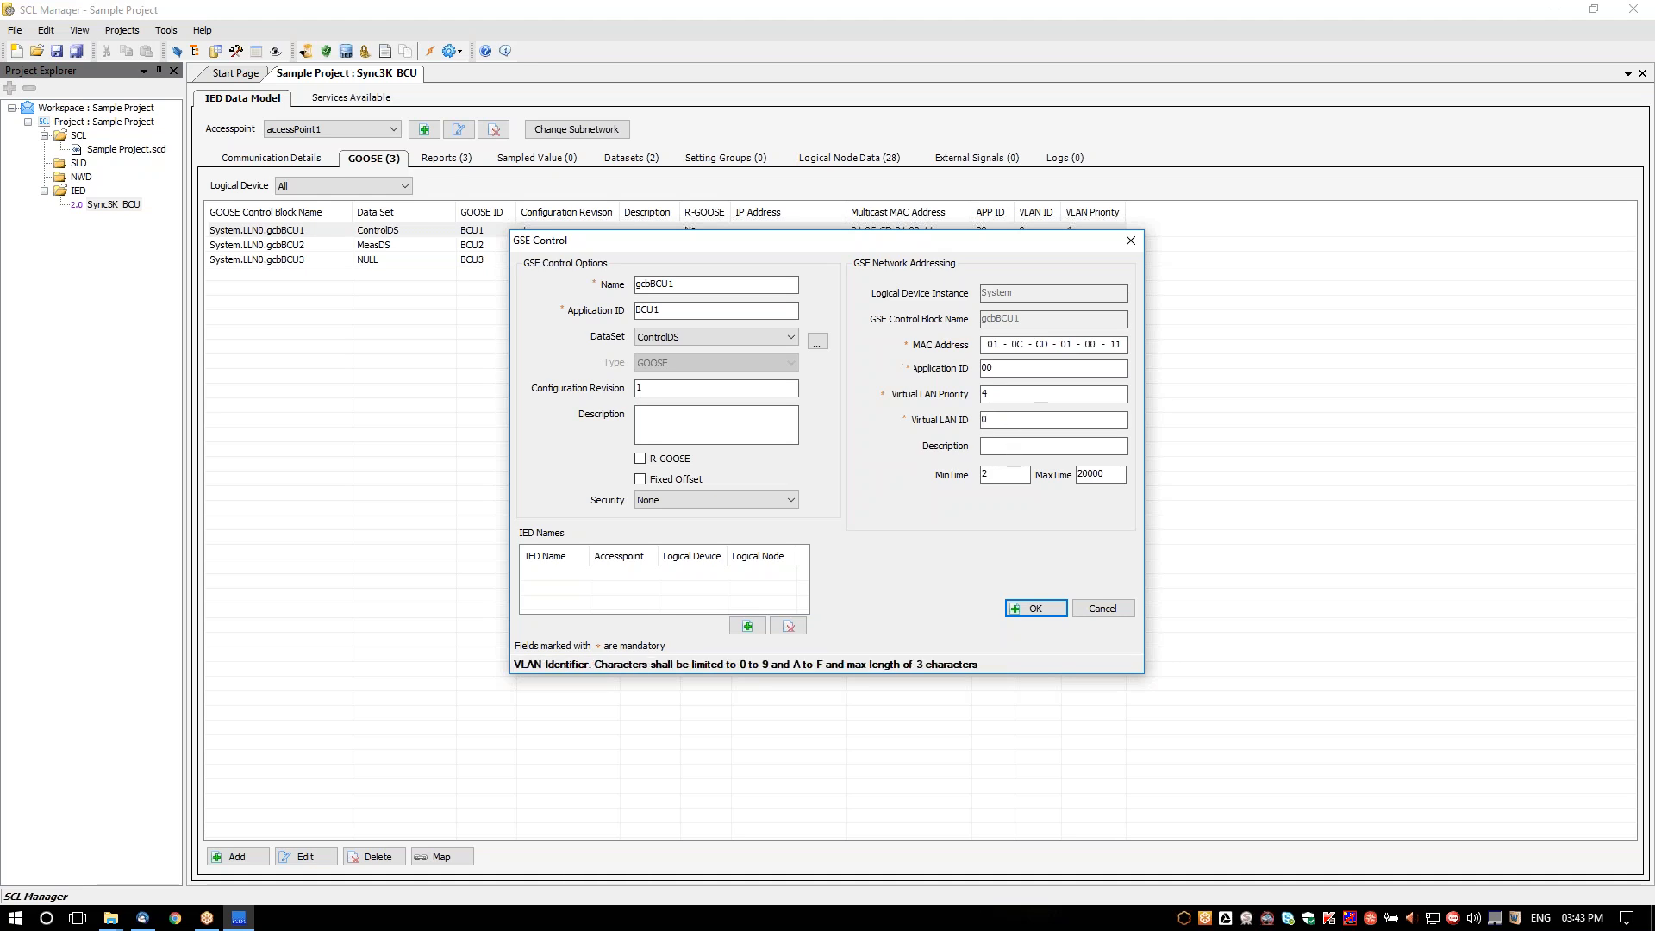
click(683, 434)
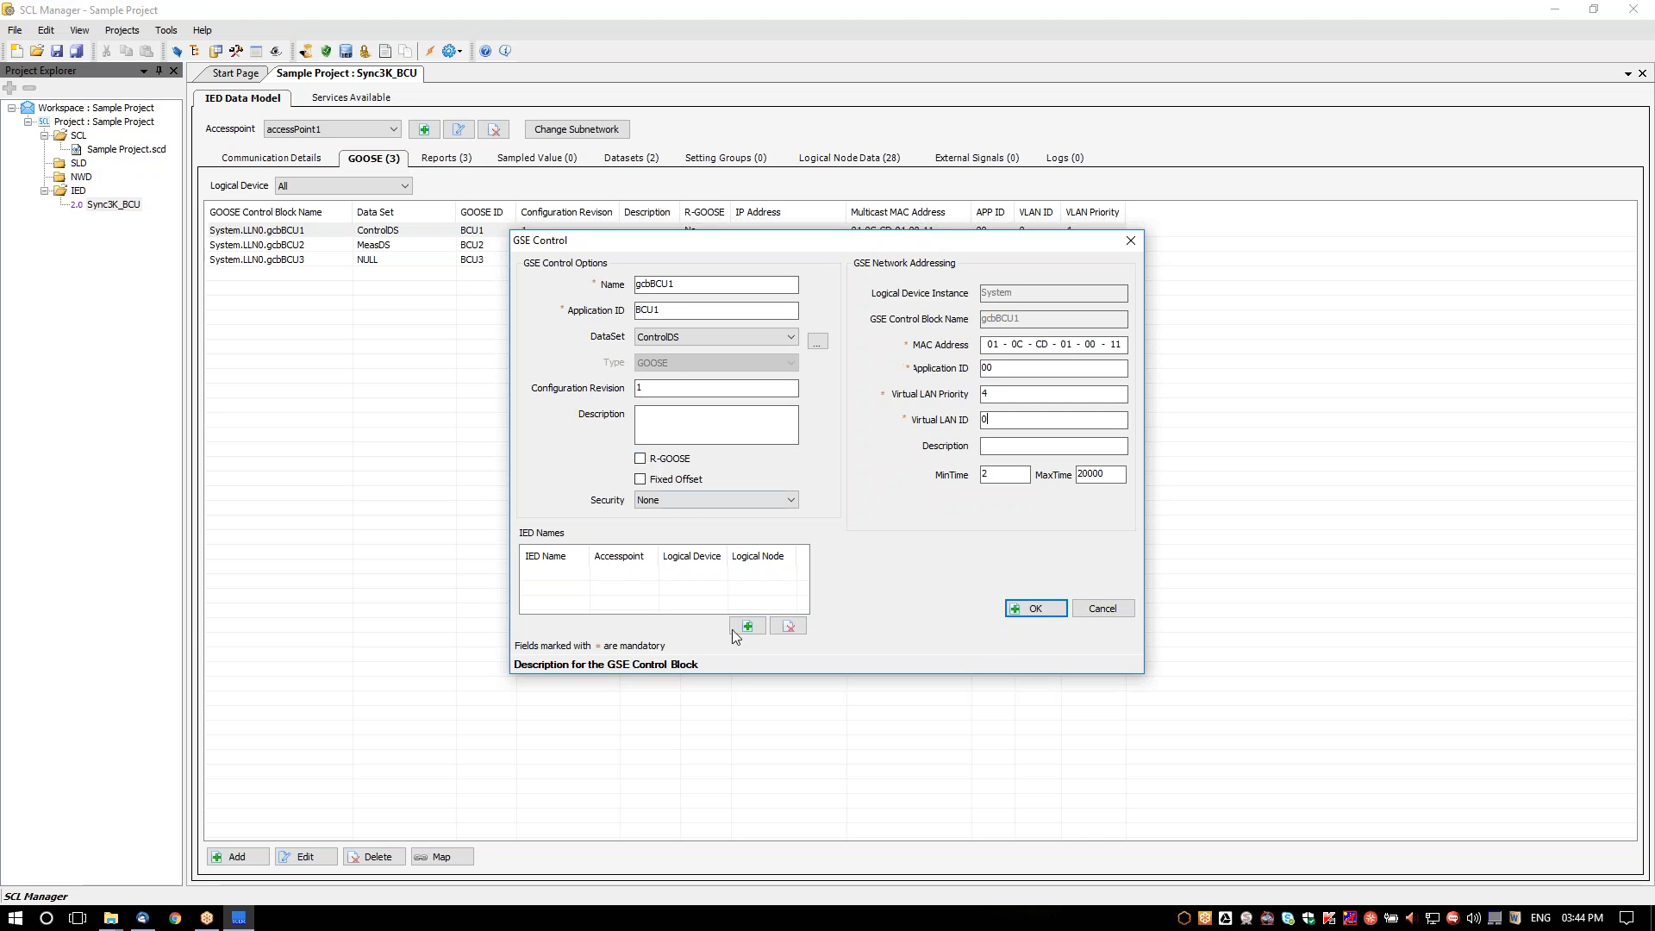
click(1036, 611)
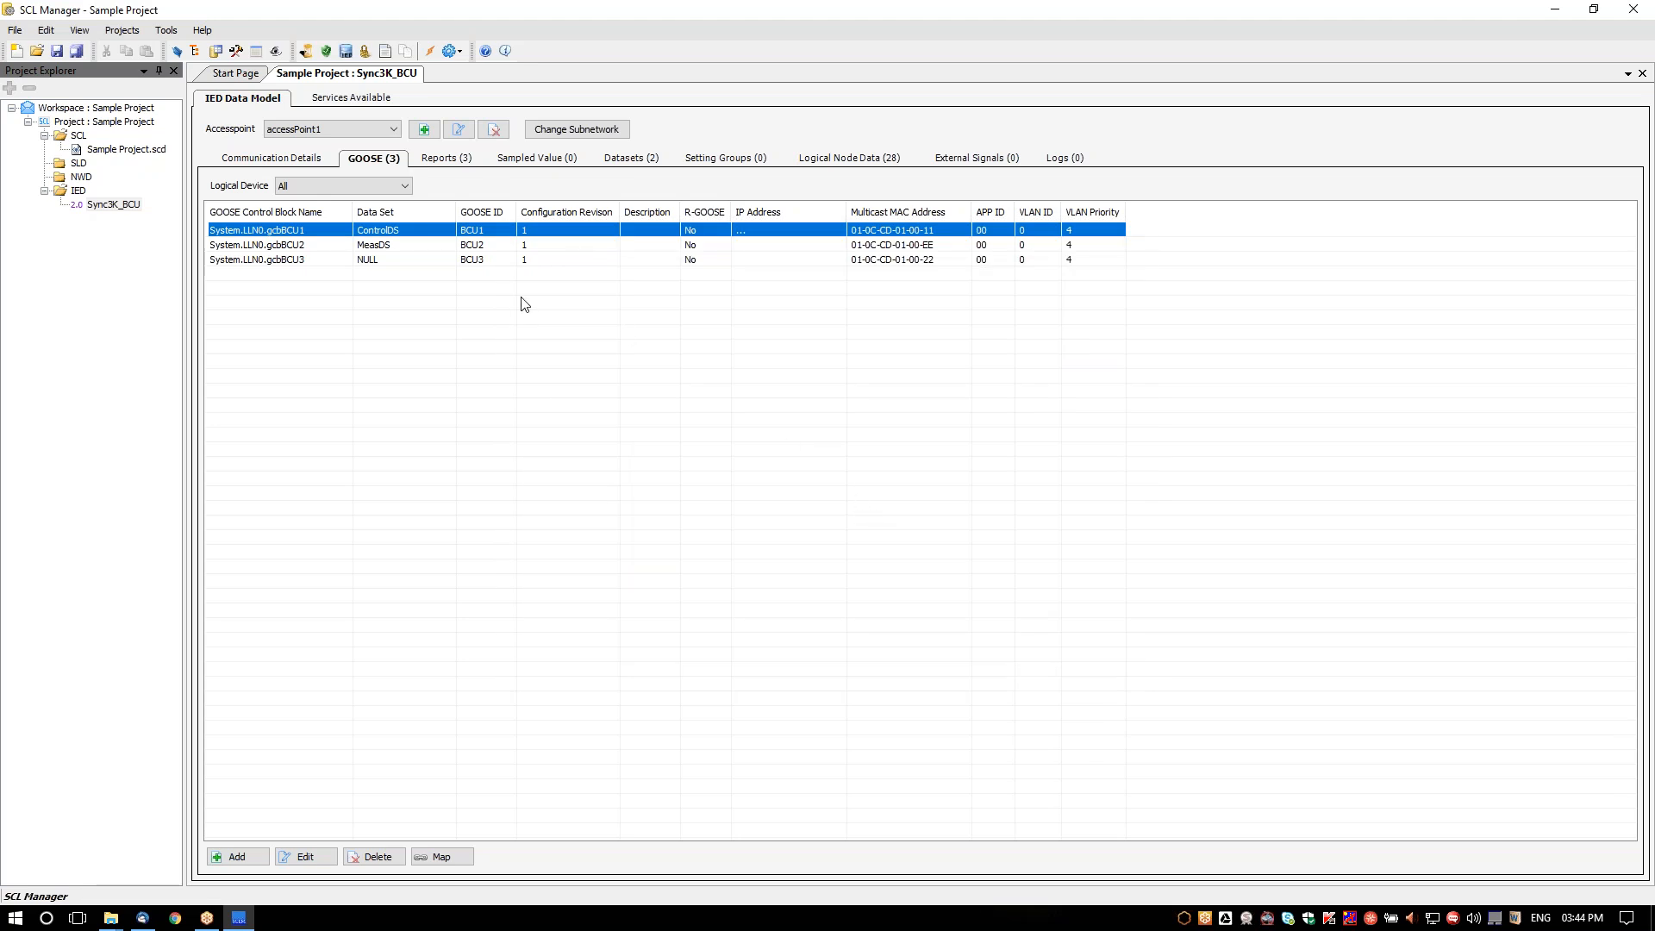
- Try assigning the ControlDS dataset to the BufRpt1 report control block
click(445, 158)
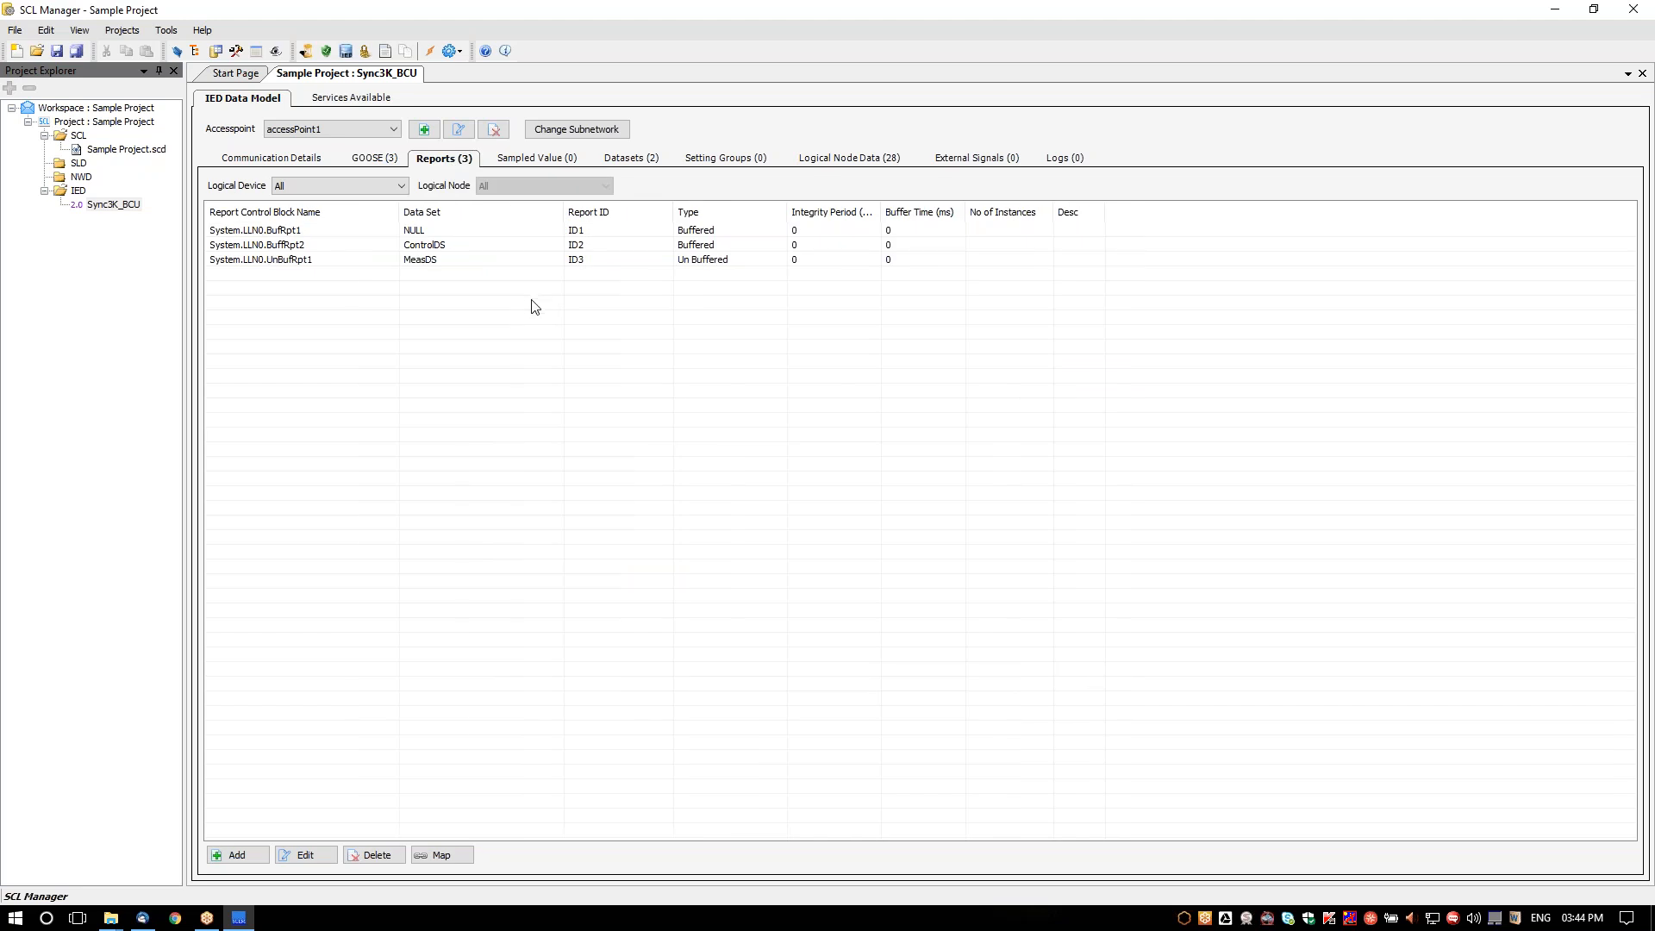
double_click(301, 233)
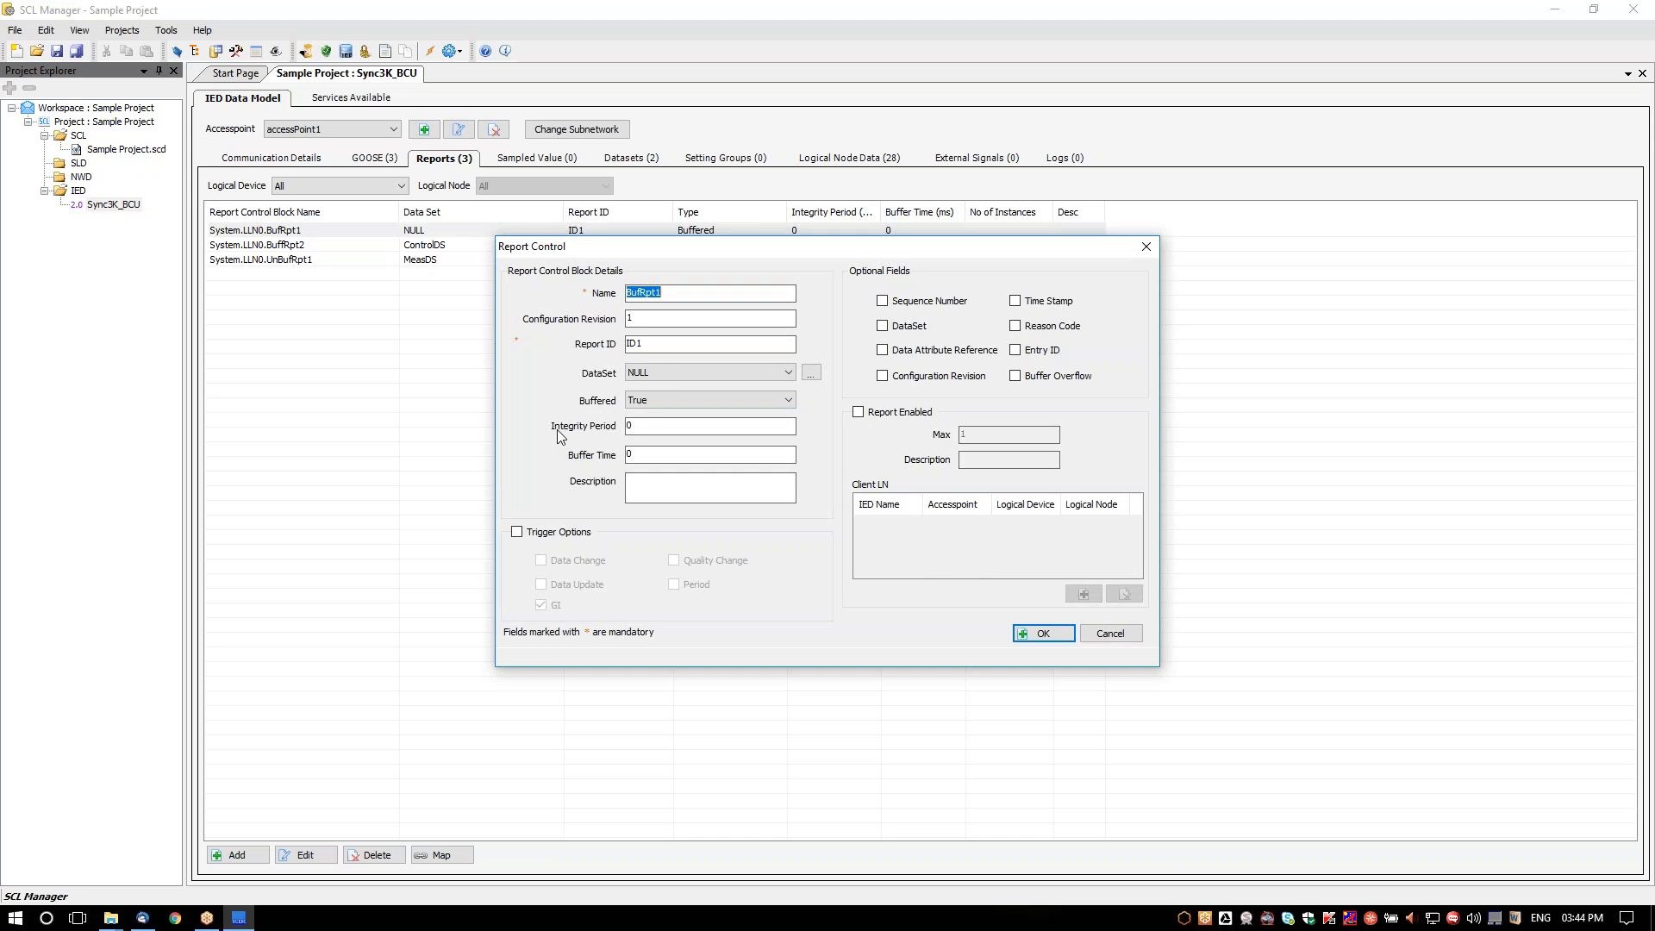
click(682, 374)
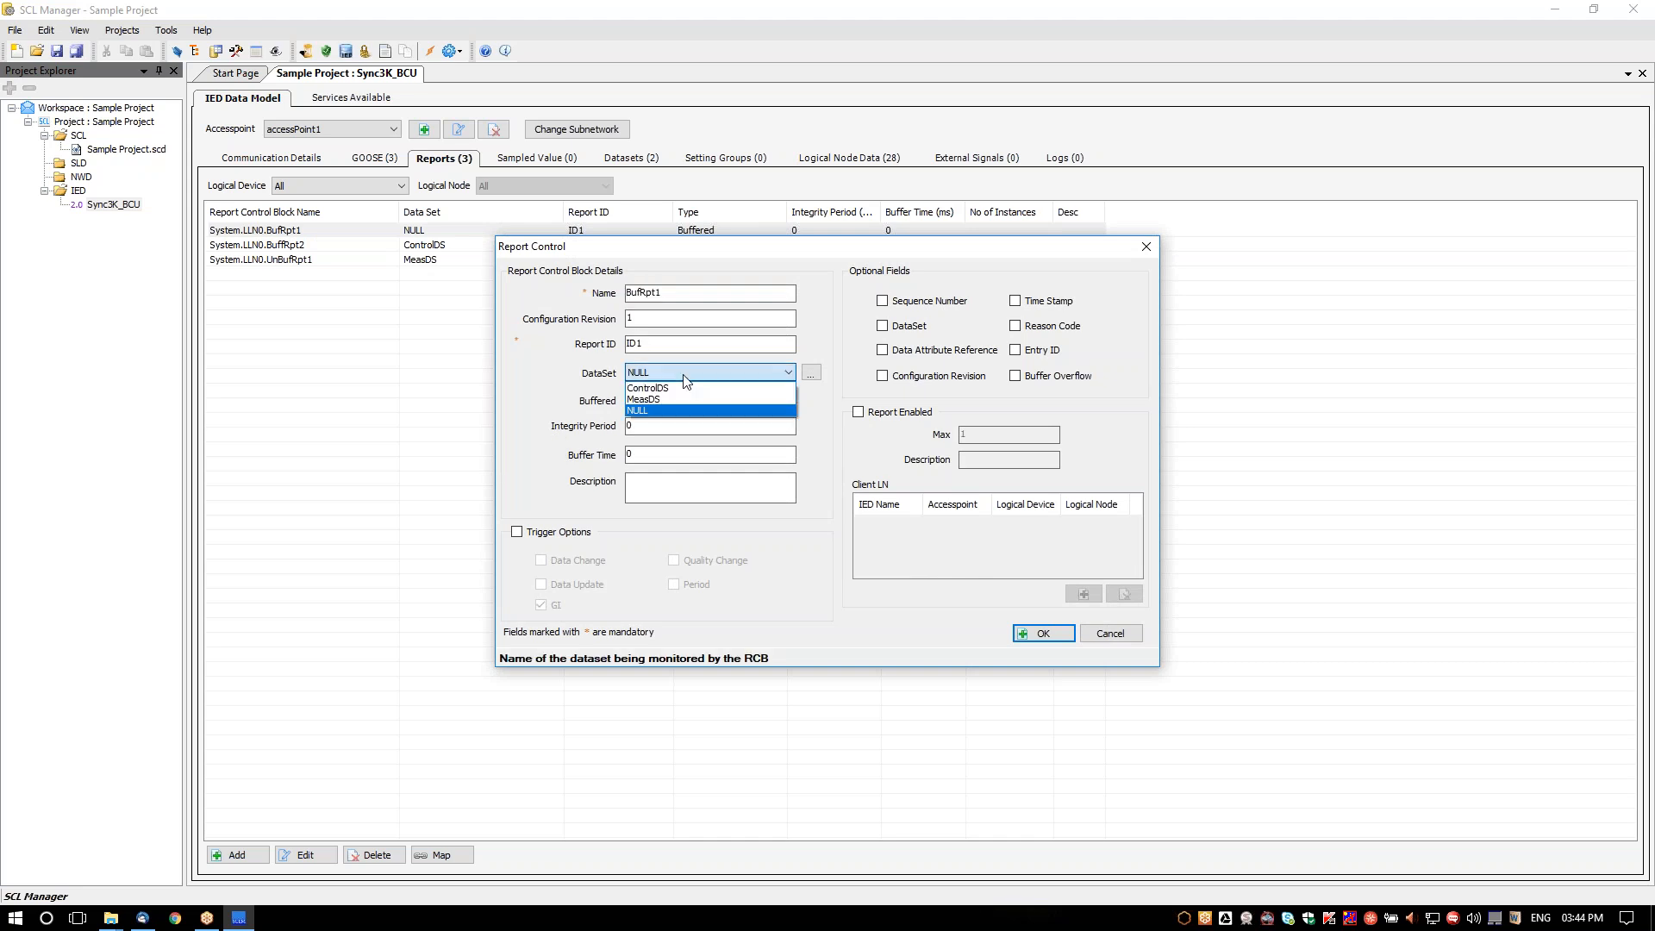
click(676, 397)
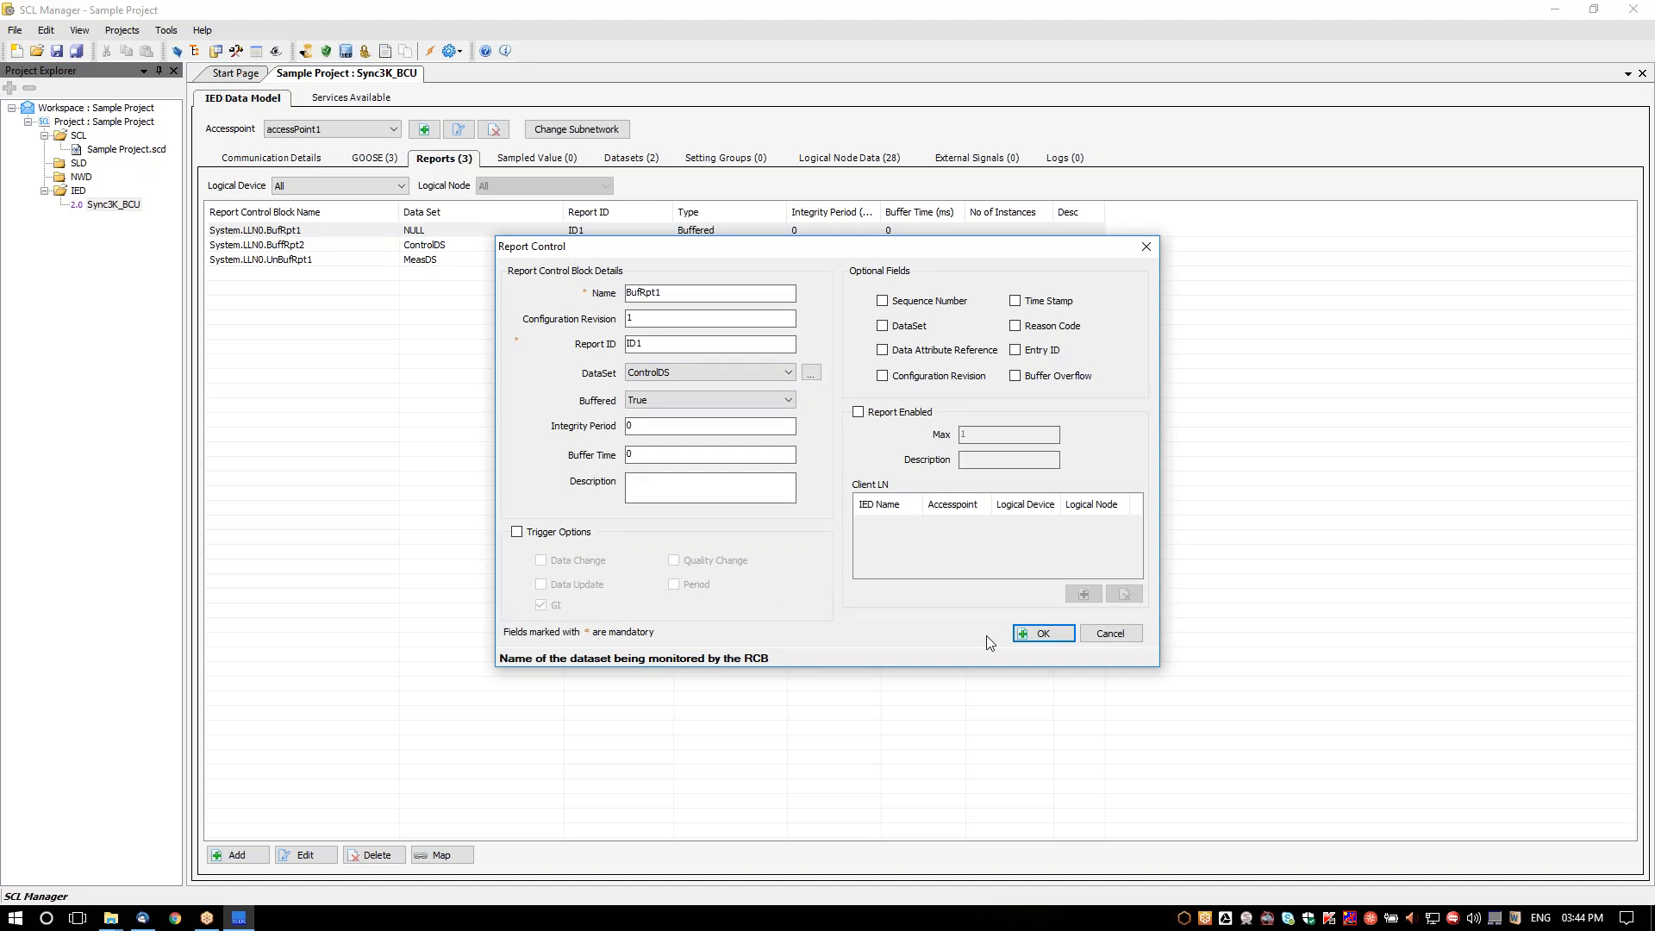
click(1114, 633)
- Open the ControlDS dataset and check the actions available for its XSWI2 position stVal tag
click(639, 160)
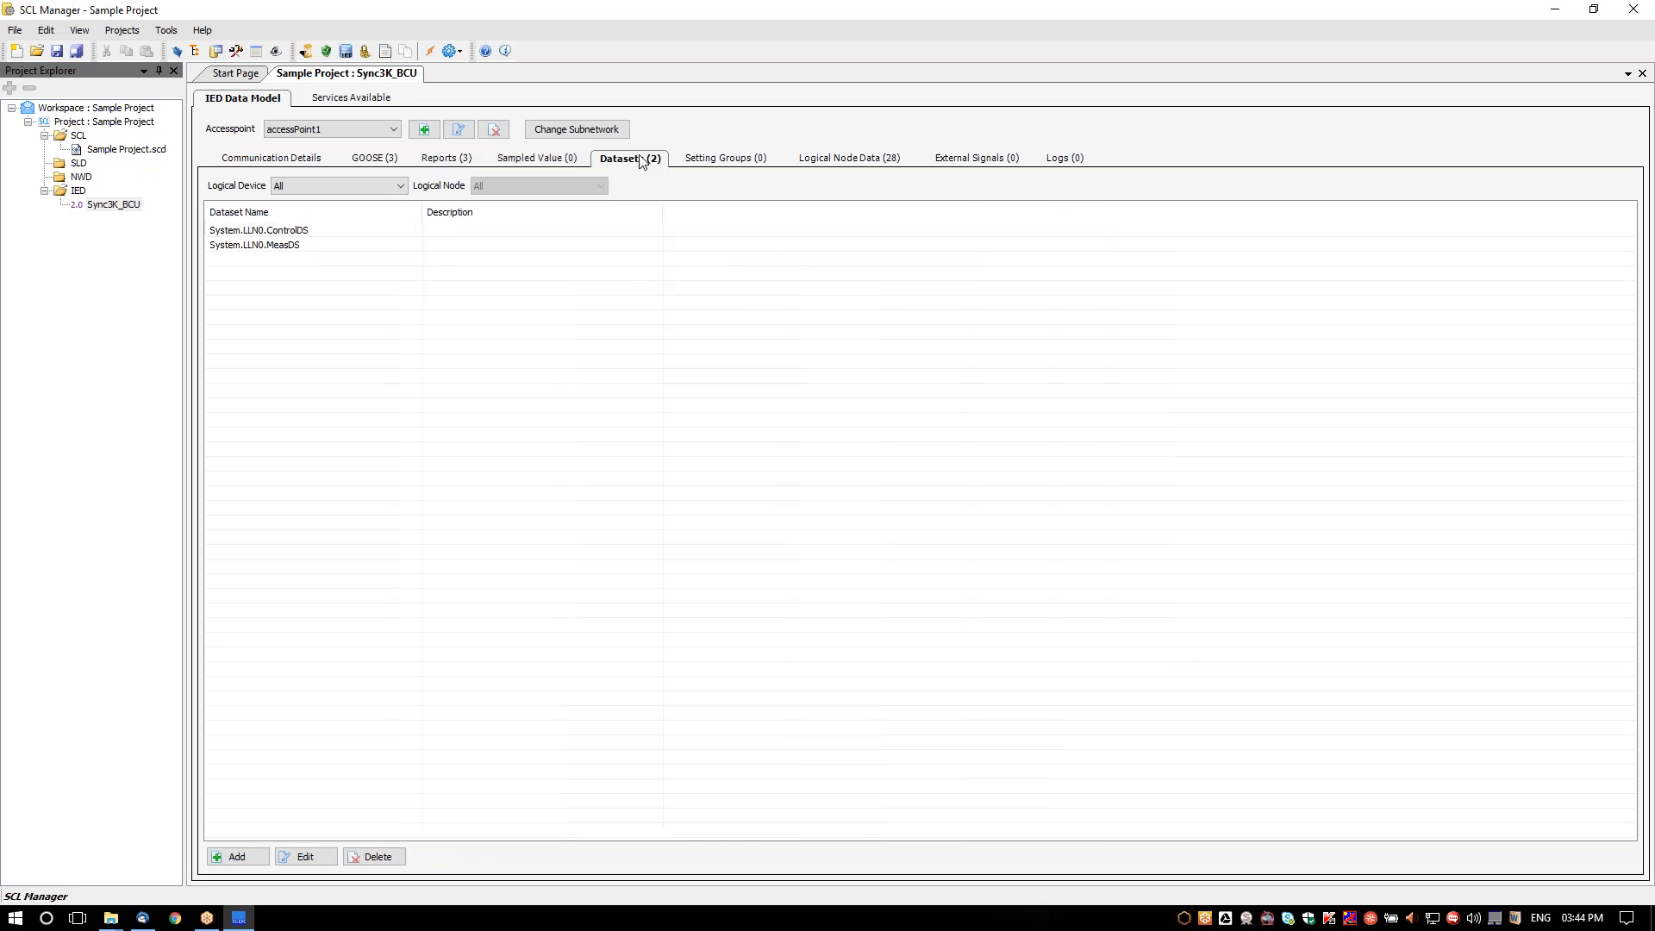
double_click(281, 238)
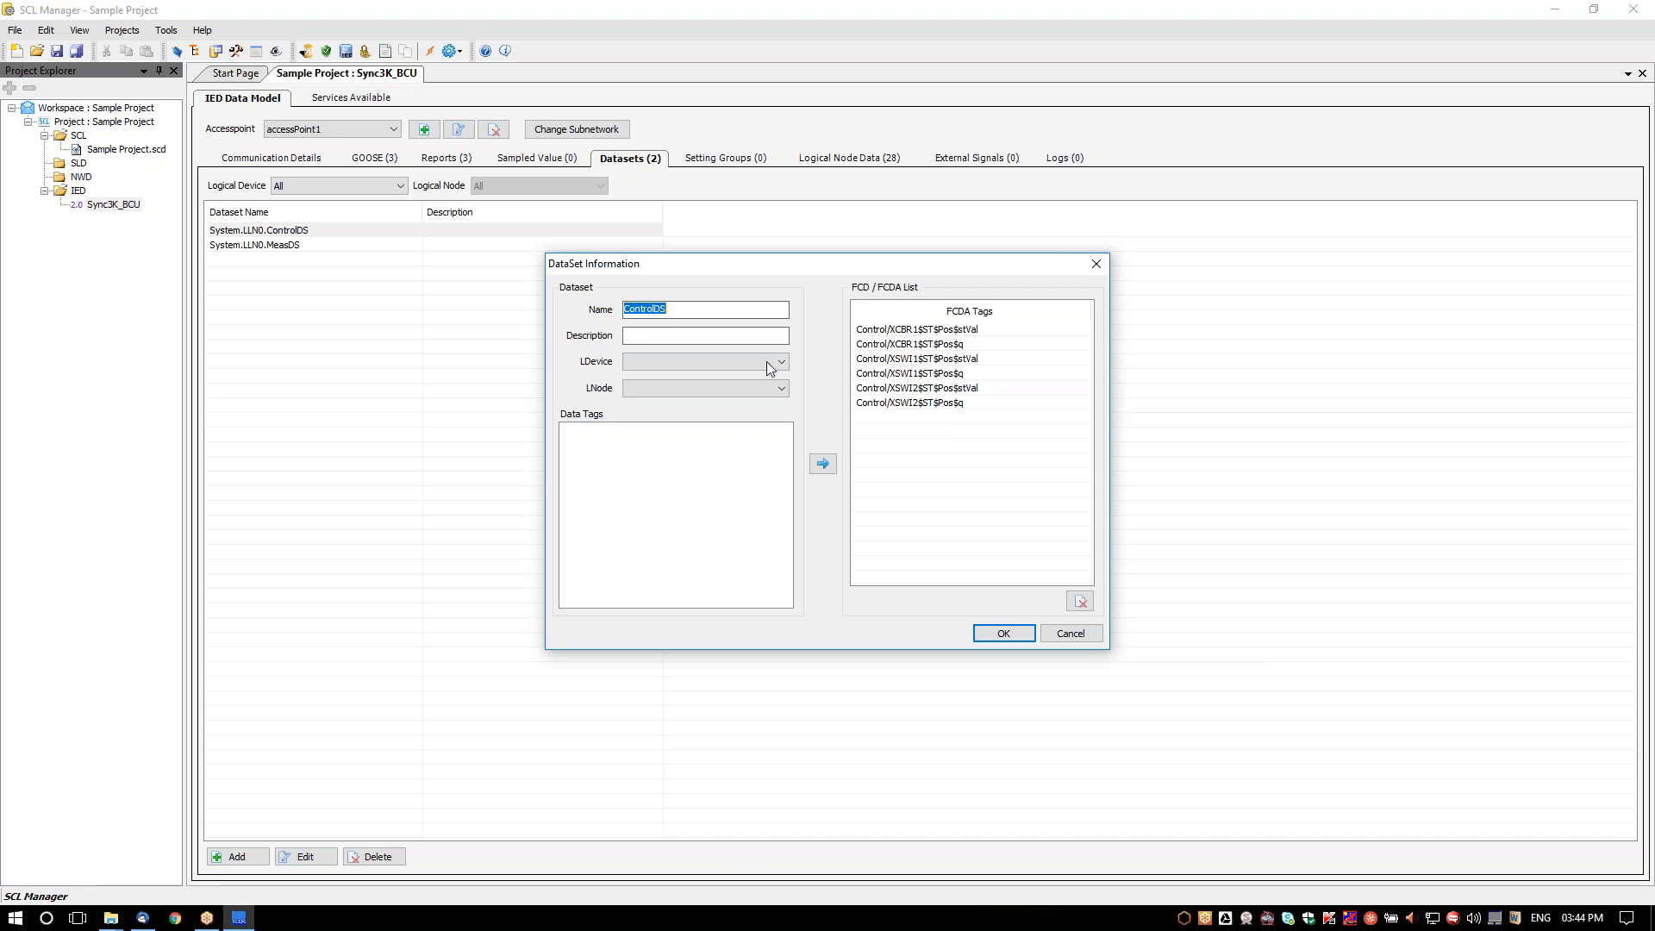
click(910, 390)
right_click(910, 390)
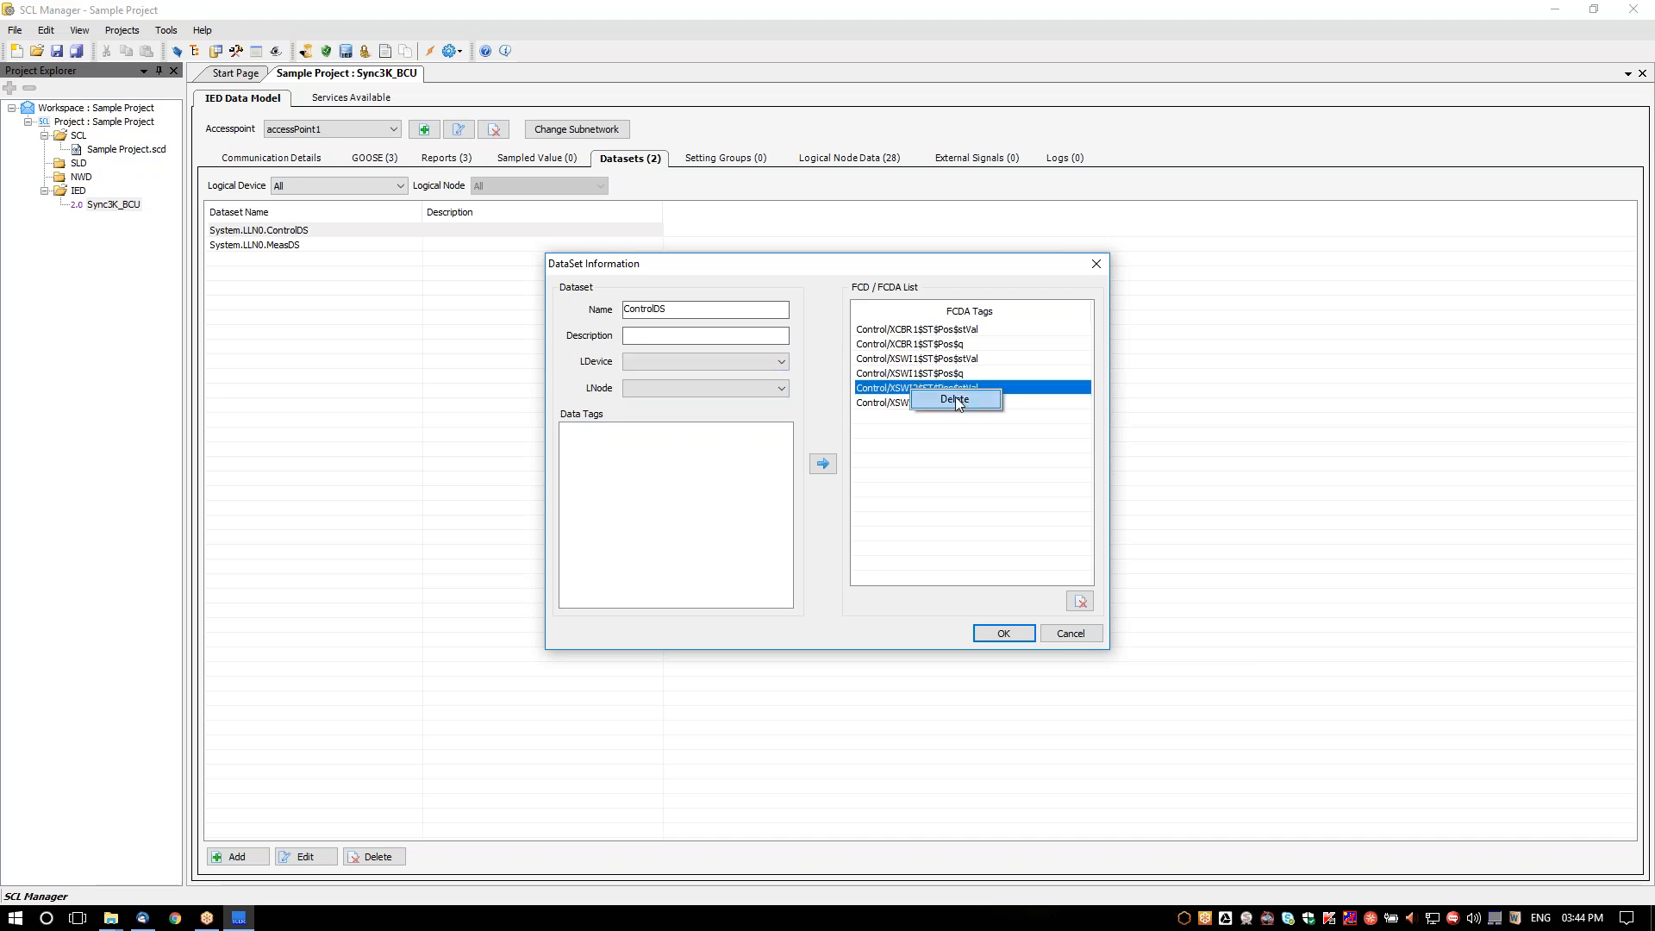
click(809, 386)
- Browse the System device's logical nodes and show the data tags of XCBR1 in the Control device
click(764, 367)
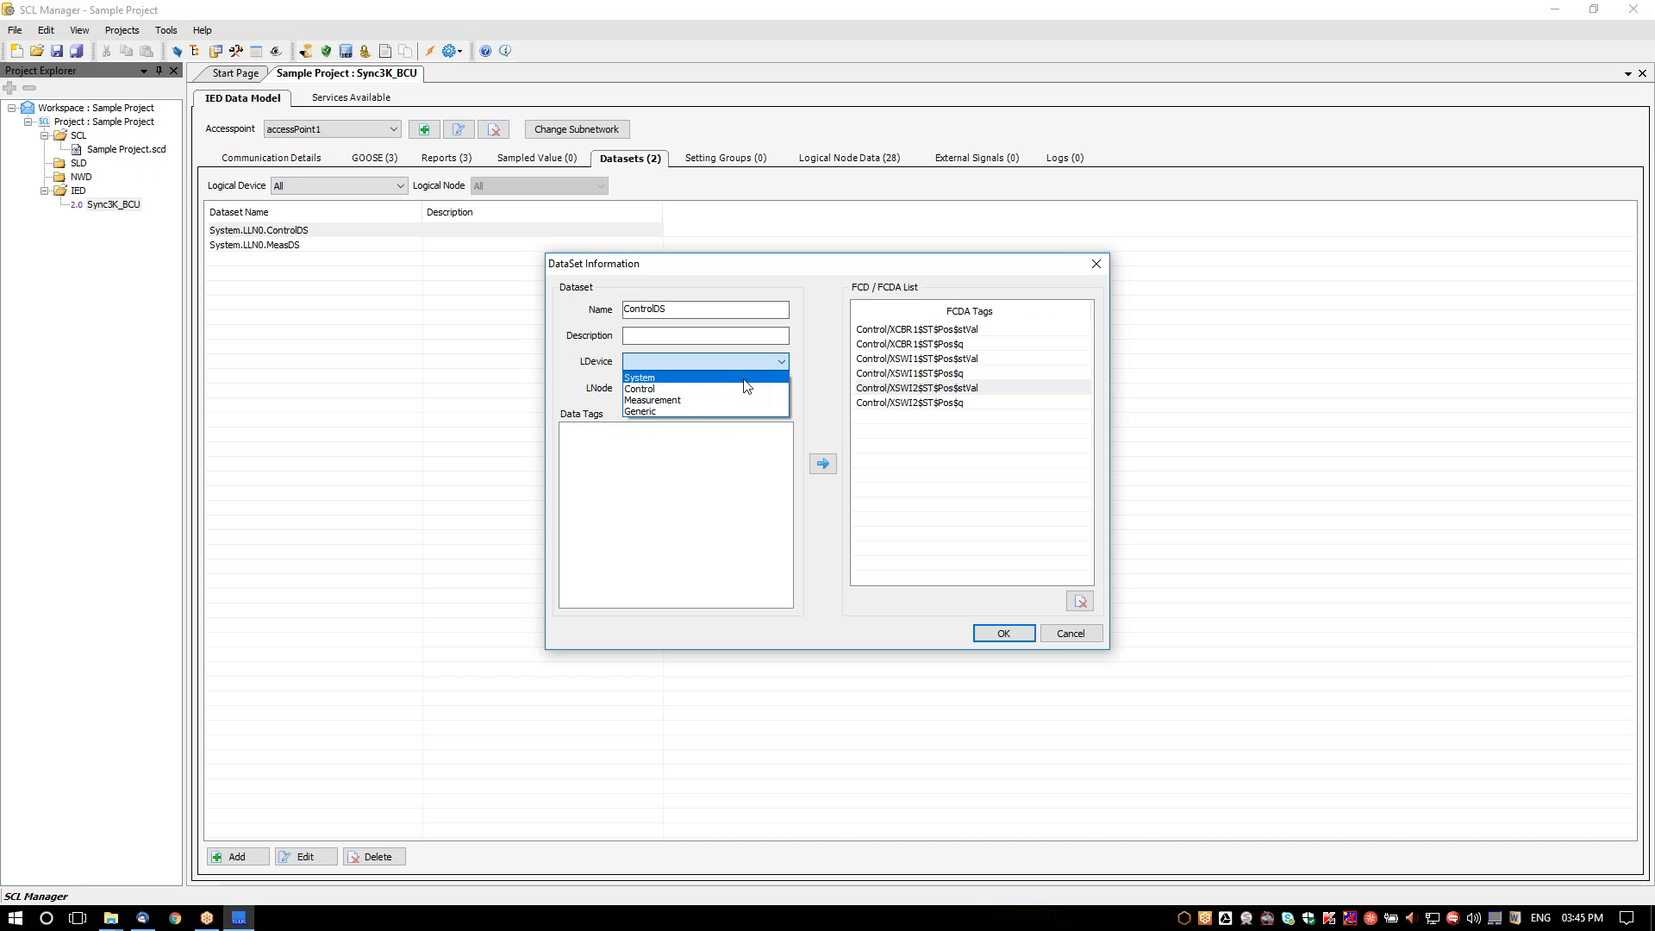
click(744, 379)
click(754, 388)
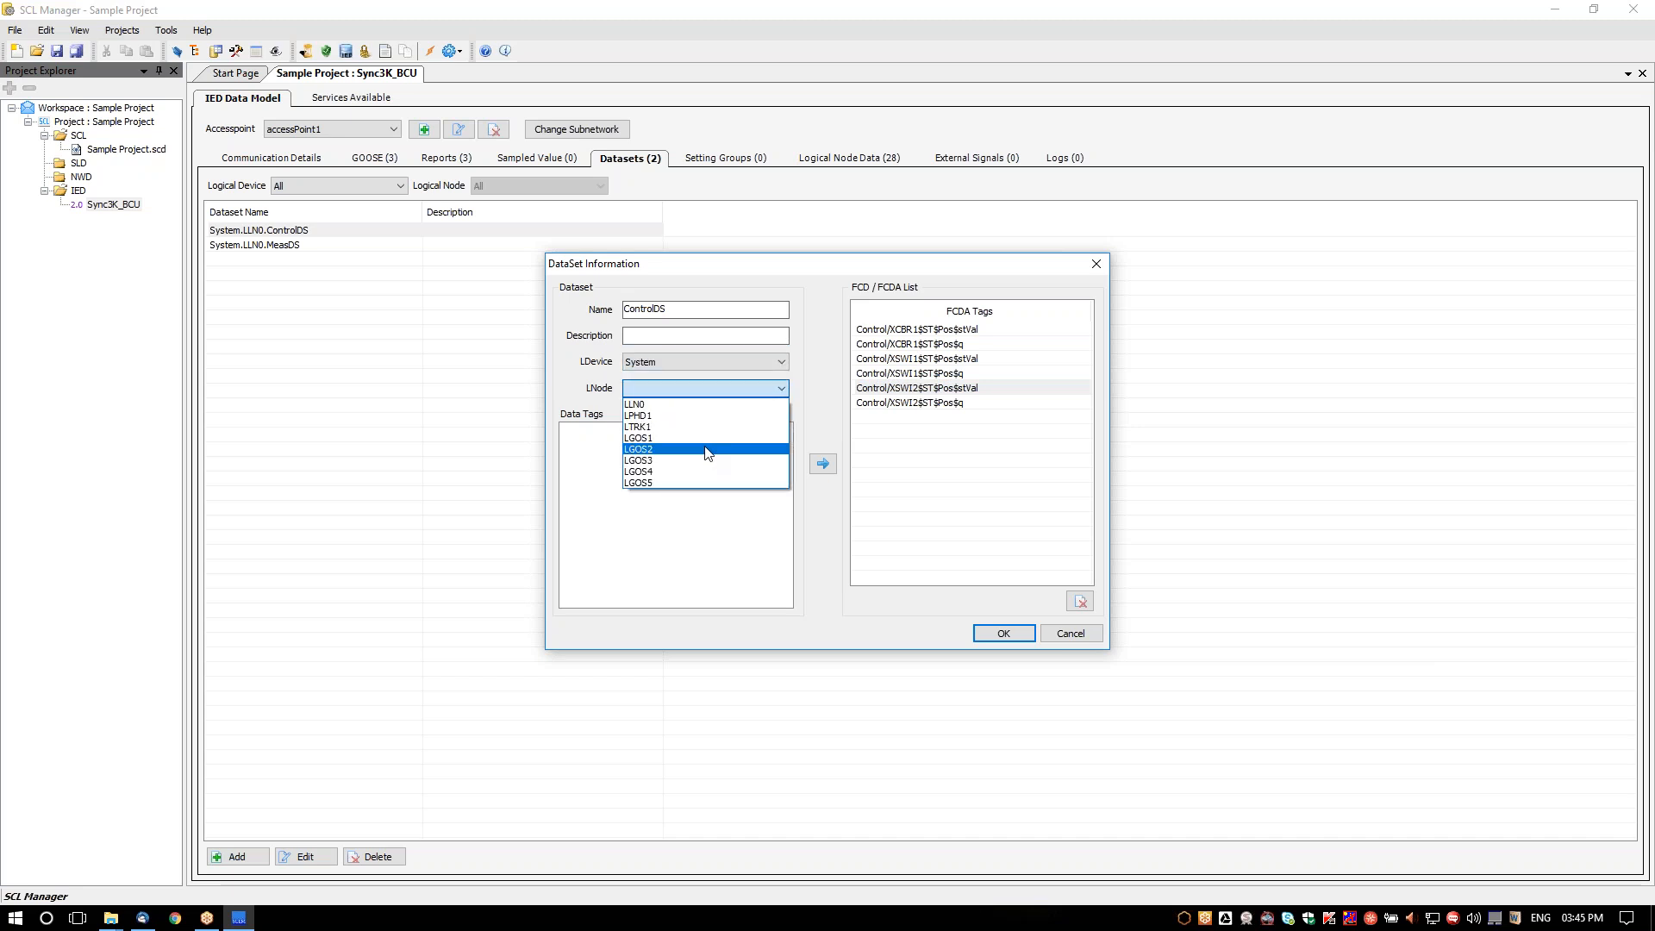
click(712, 376)
click(714, 364)
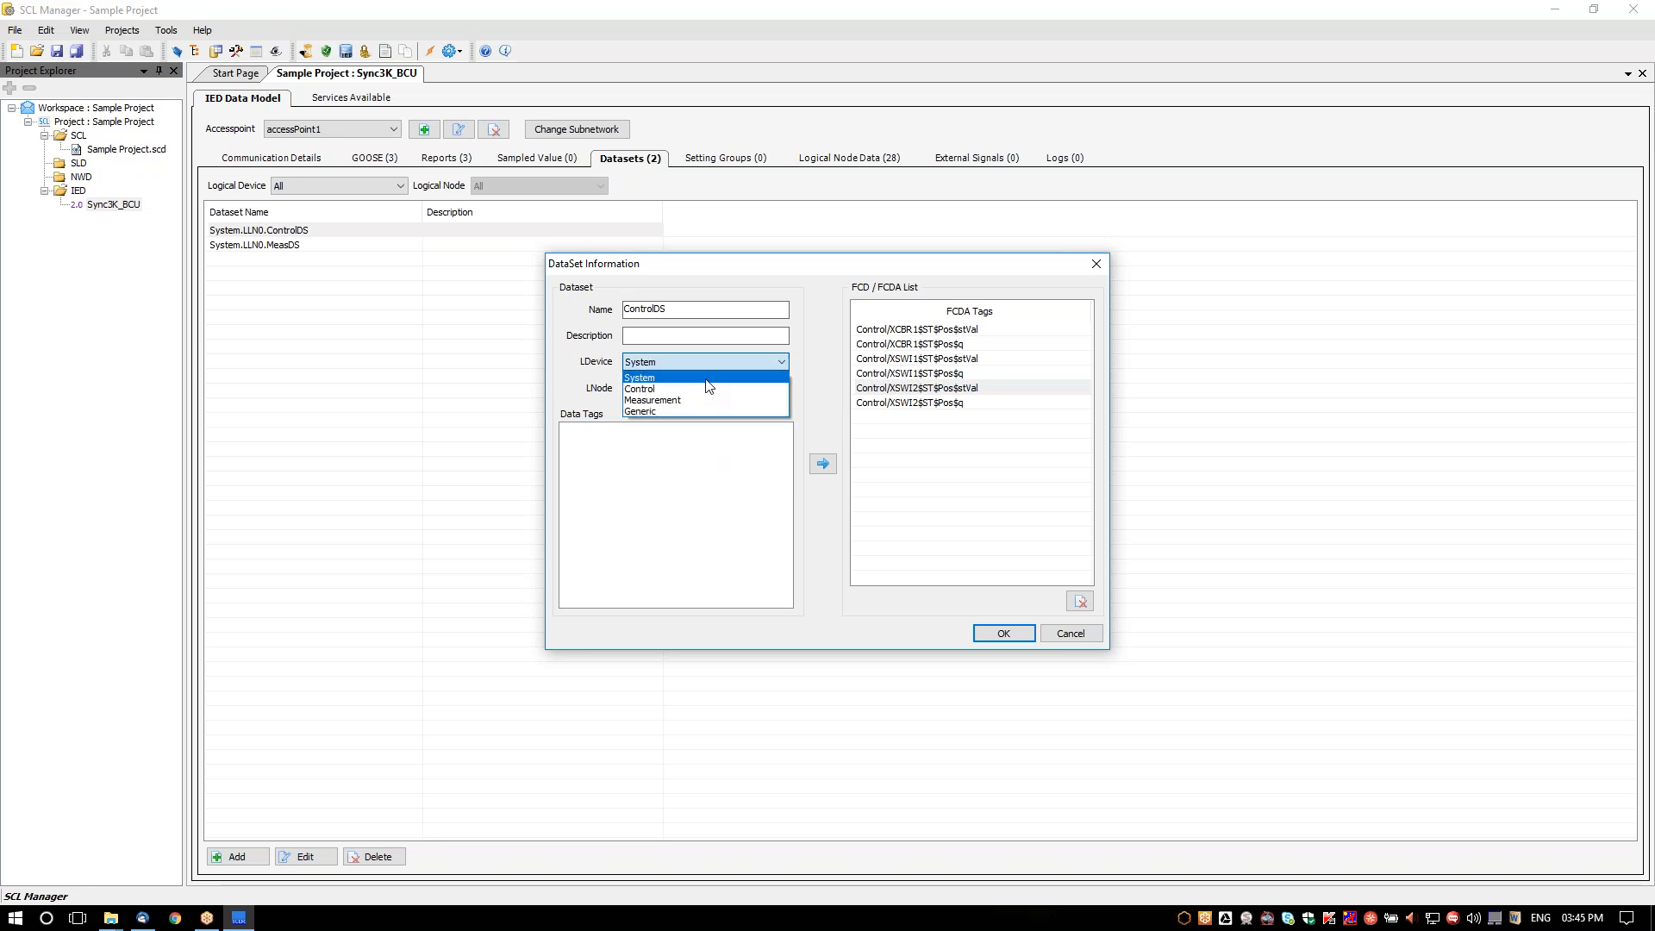
click(700, 389)
click(700, 386)
click(690, 428)
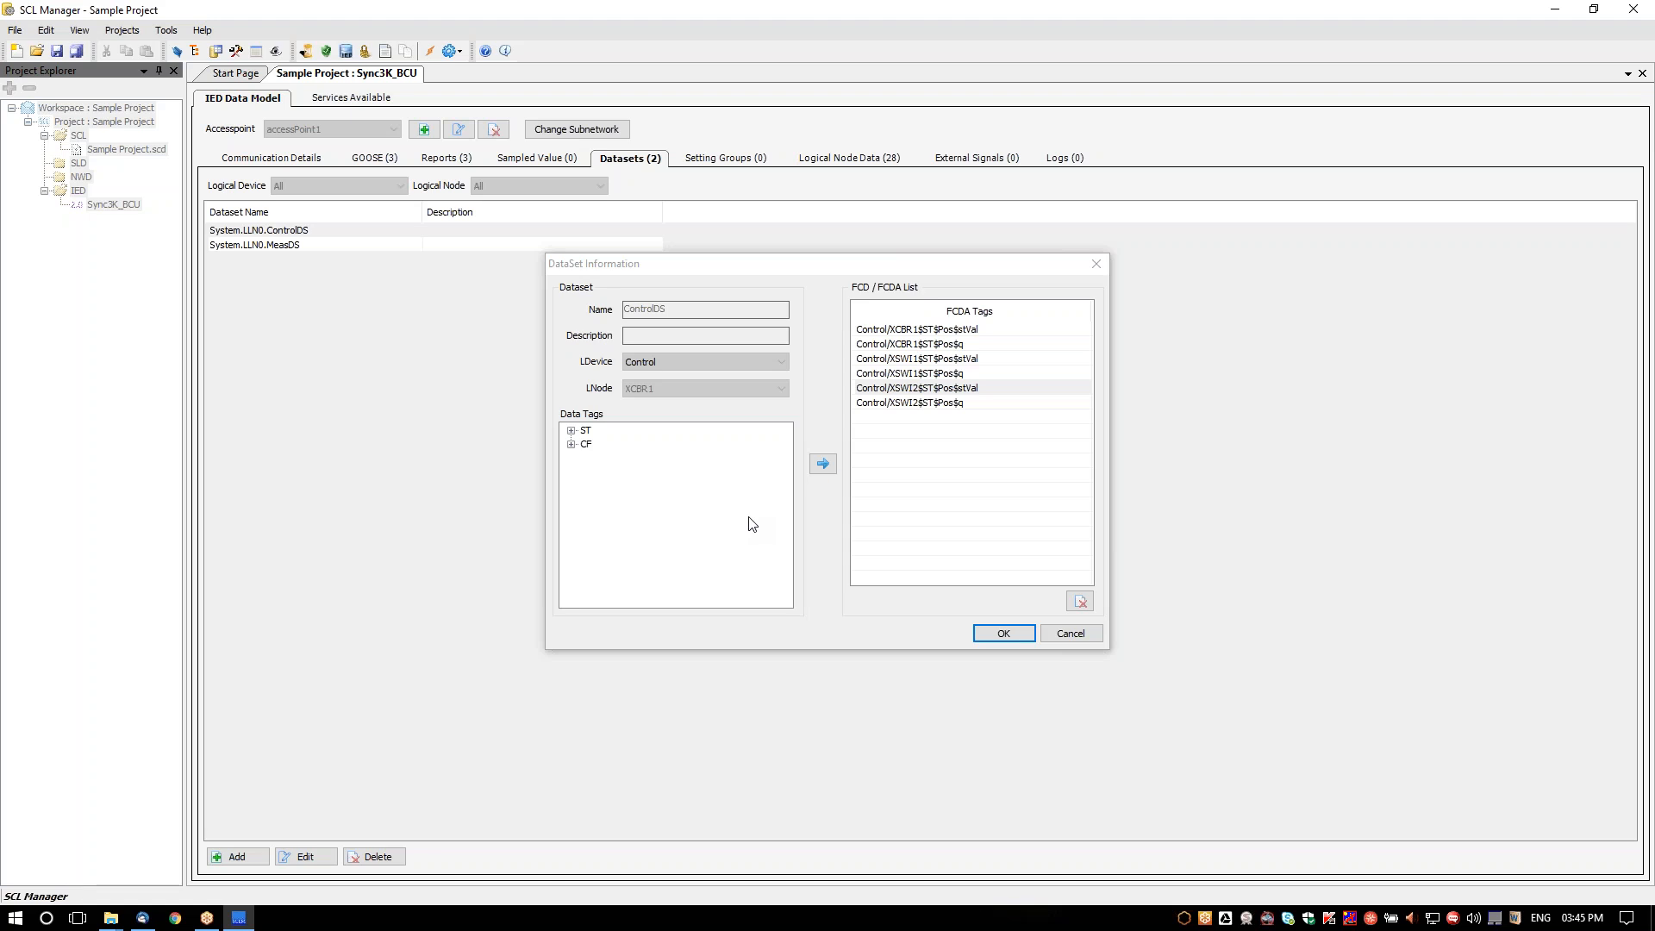
- Examine the ST data tags of XCBR1 and XSWI1, including OpCnt, and close the dataset without saving
click(571, 430)
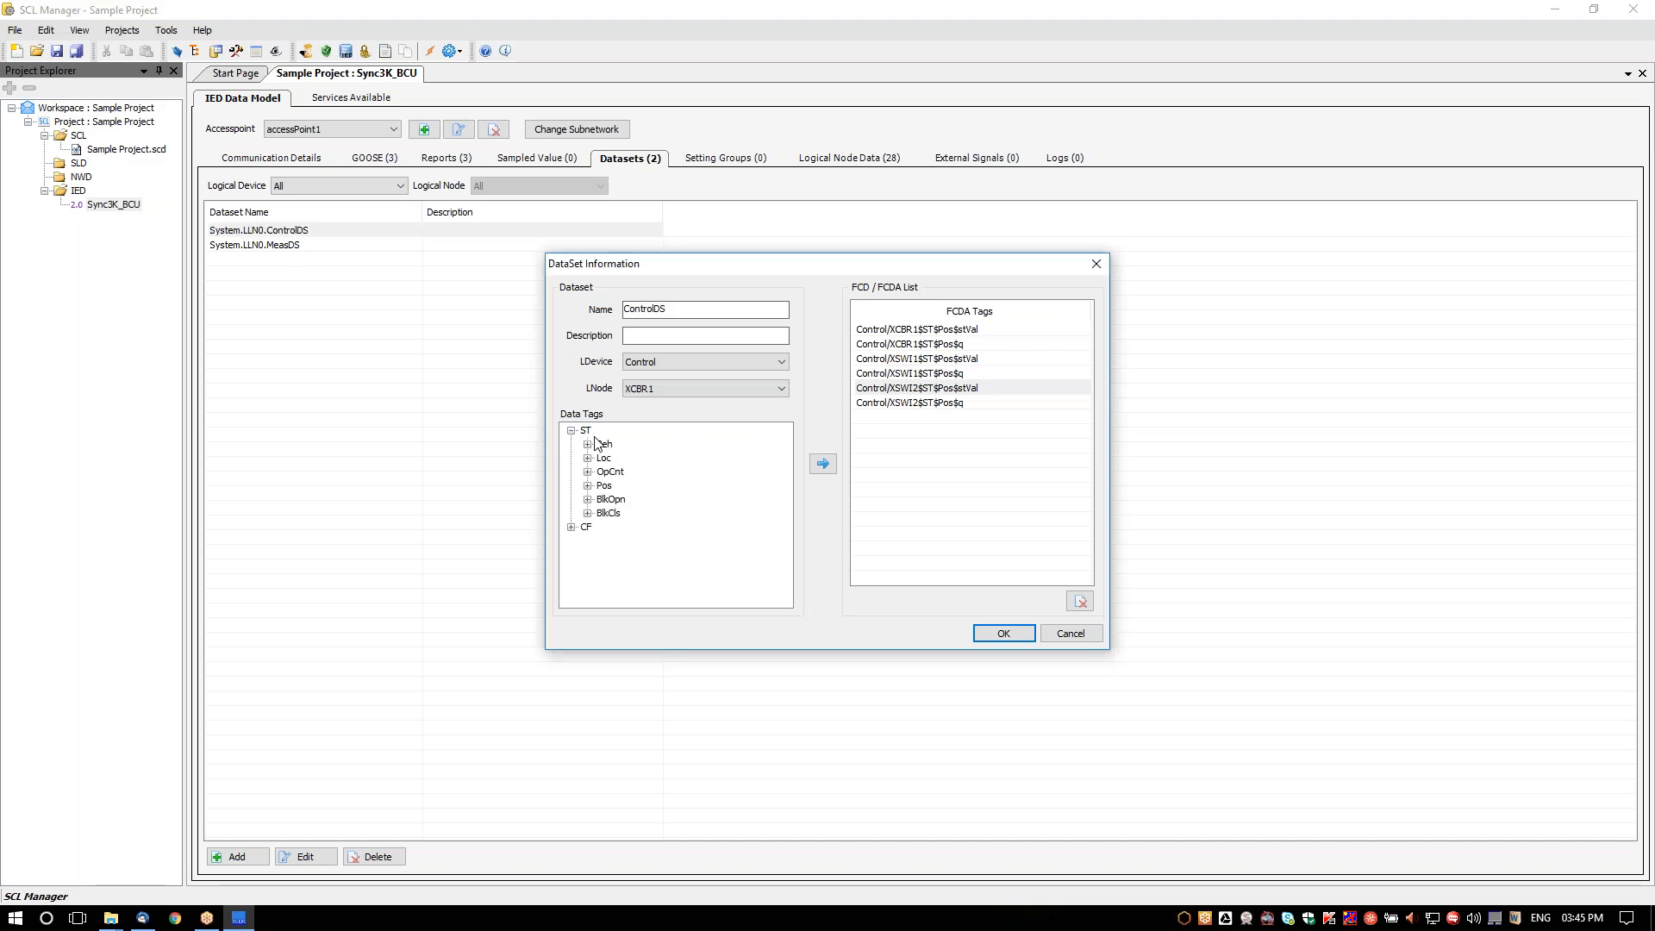
click(654, 389)
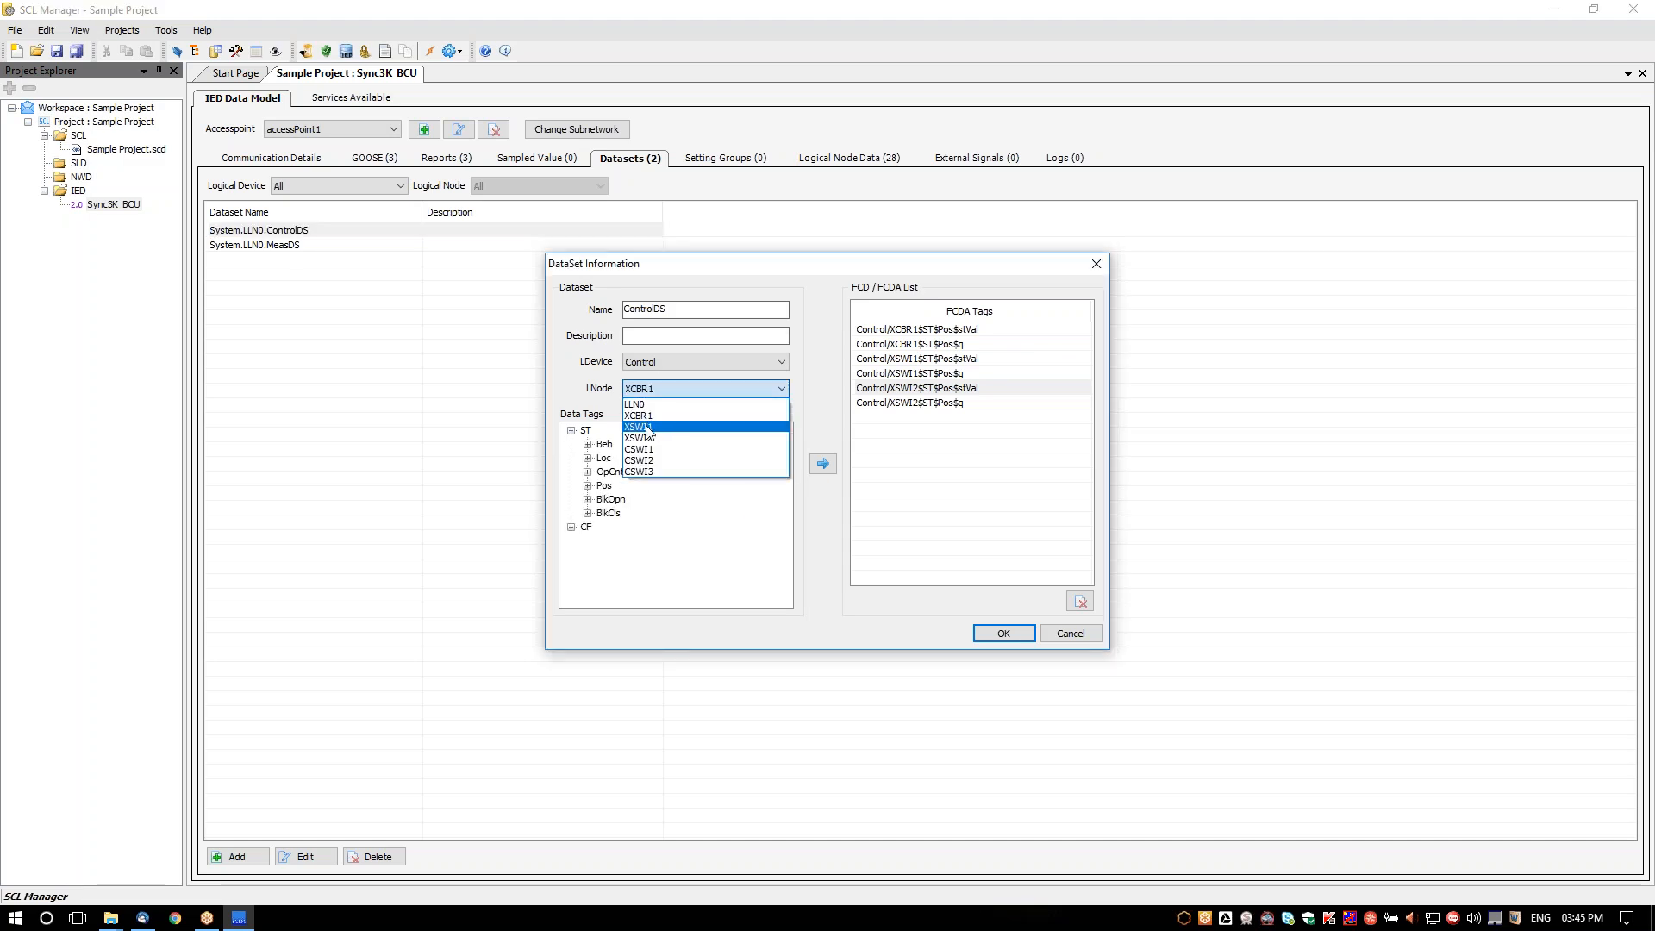
click(648, 431)
click(571, 430)
click(587, 472)
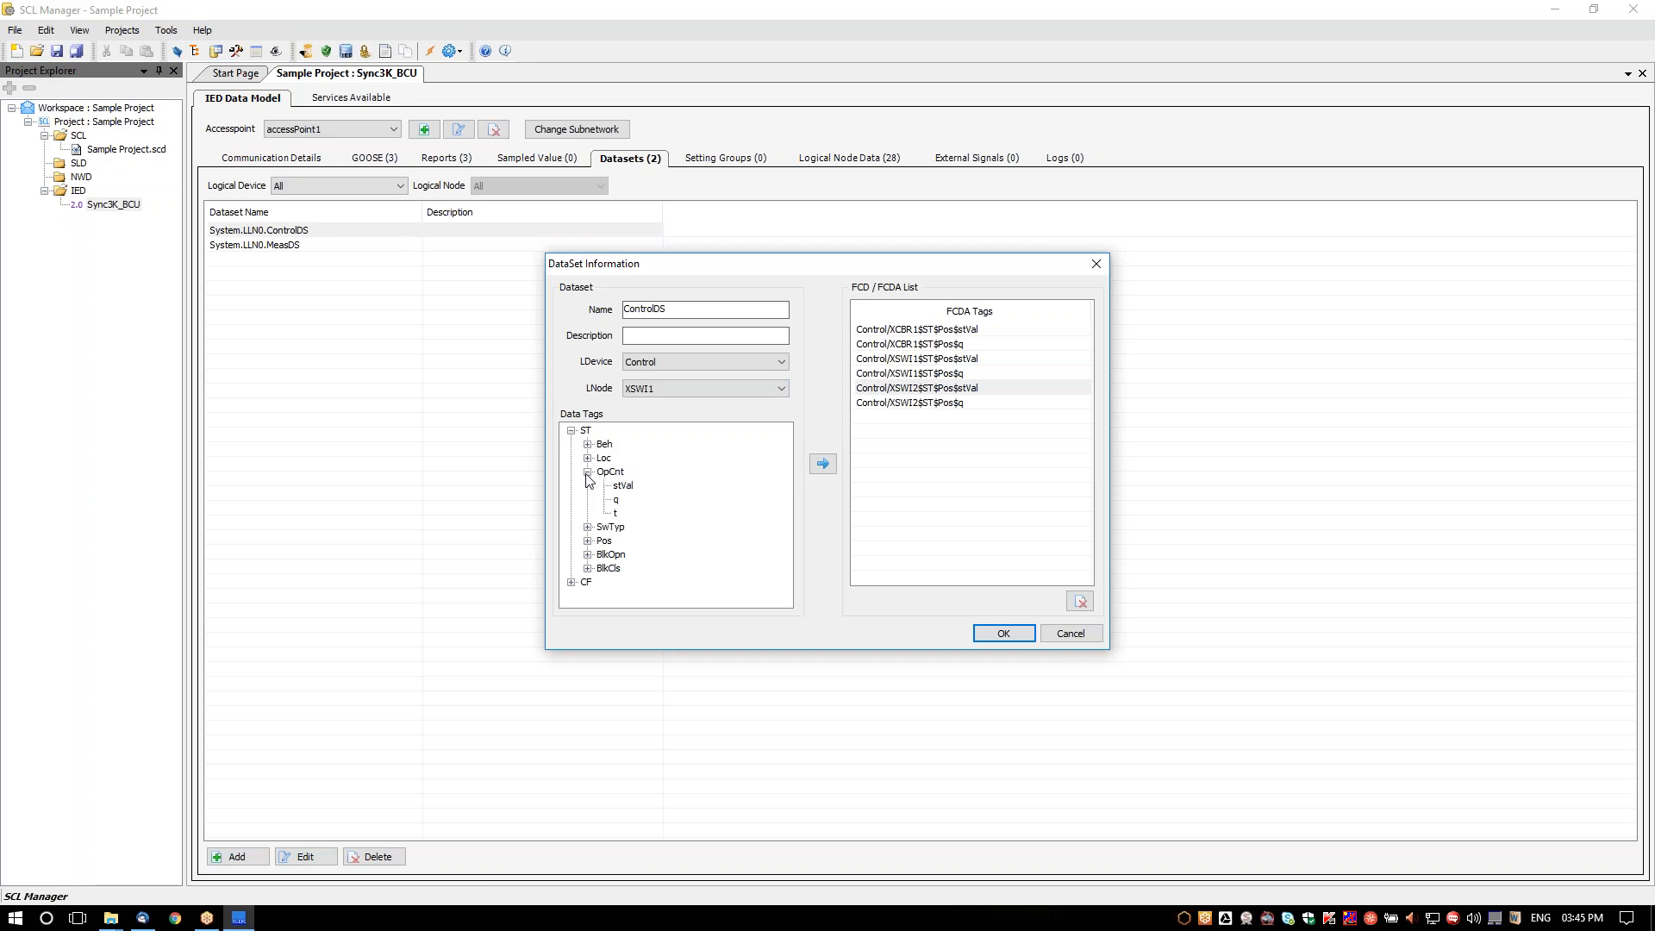
click(1060, 635)
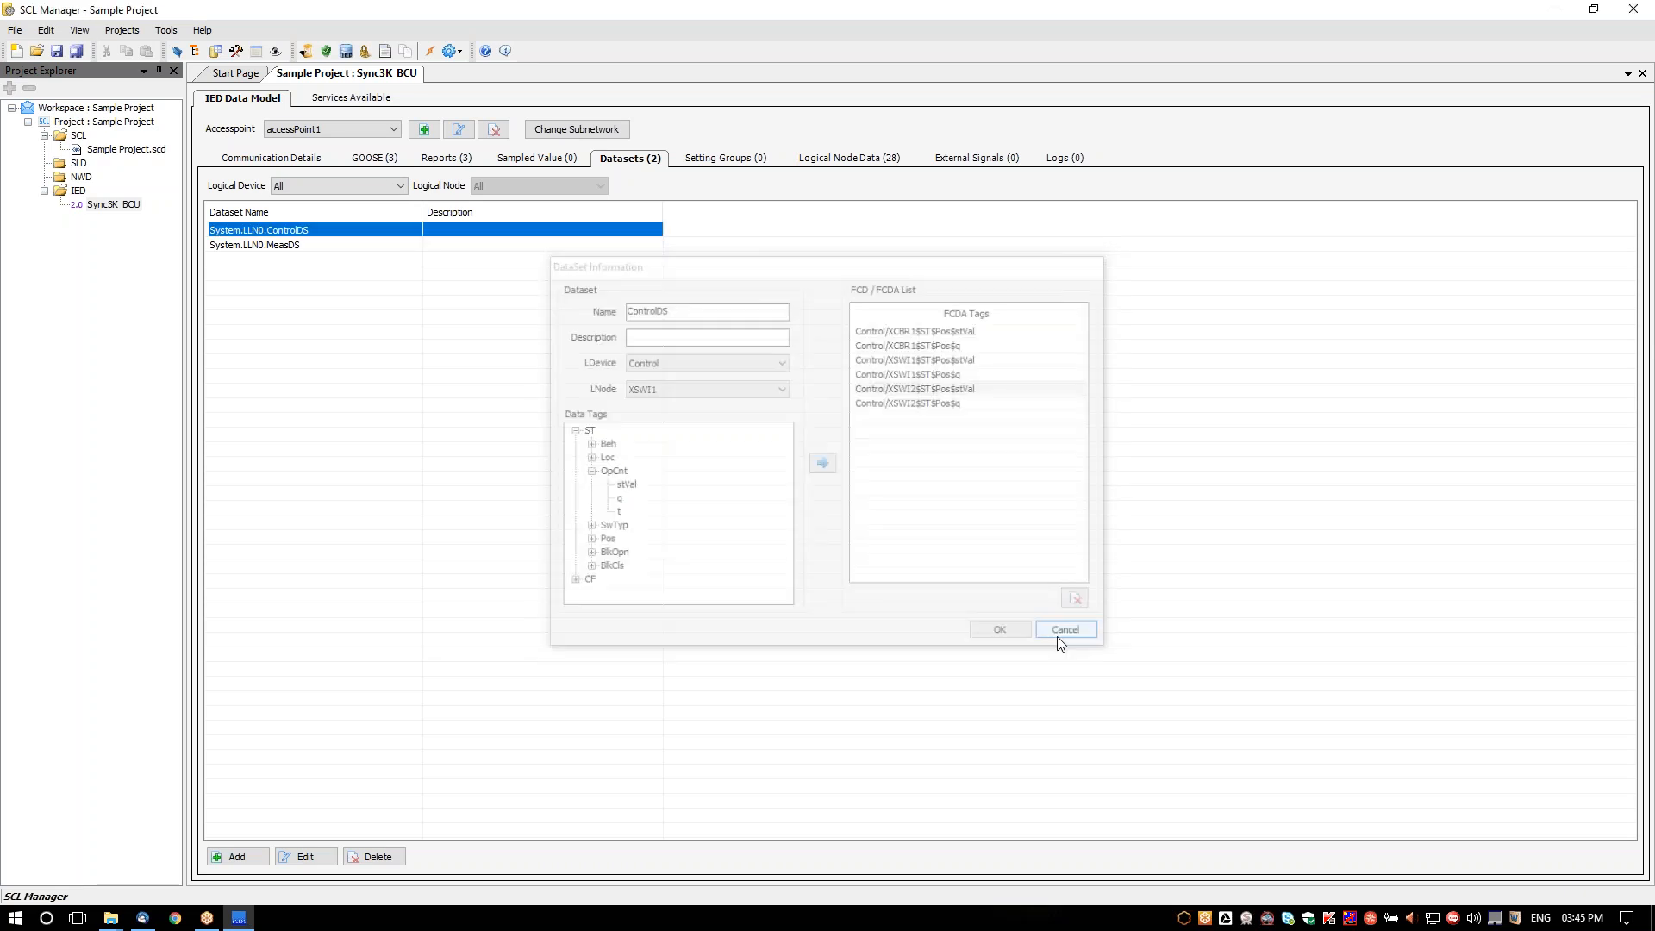
- Show the IED's logical node data, dismiss the mail notification and check the available logical devices, keeping System
click(823, 158)
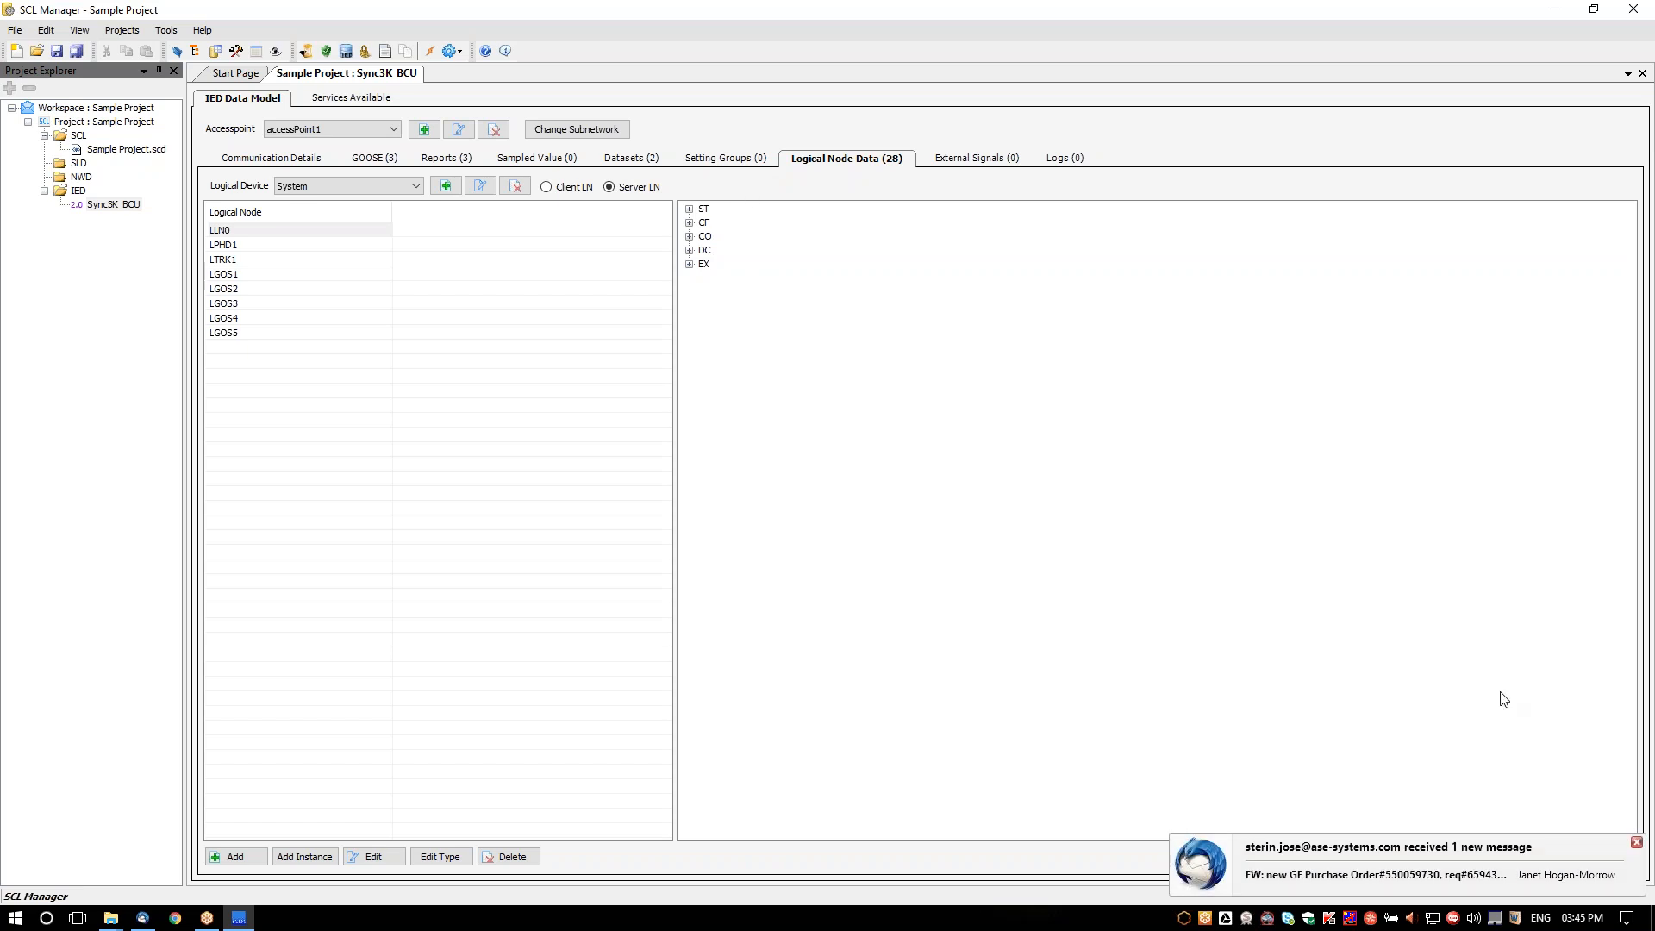
click(1637, 842)
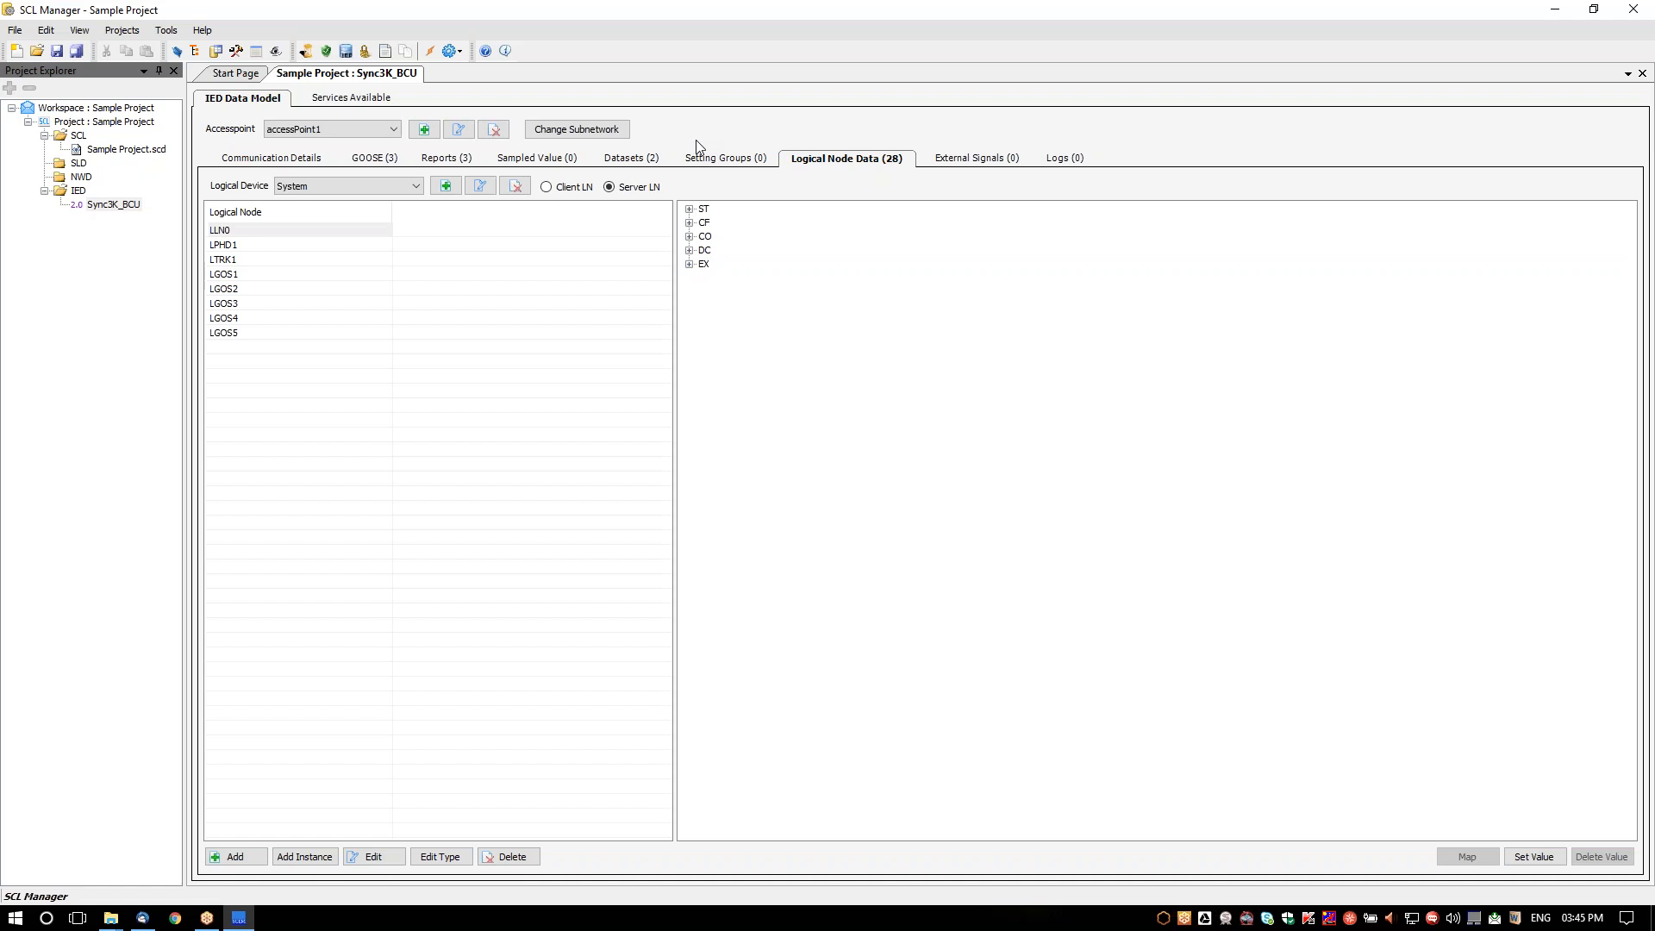
click(355, 188)
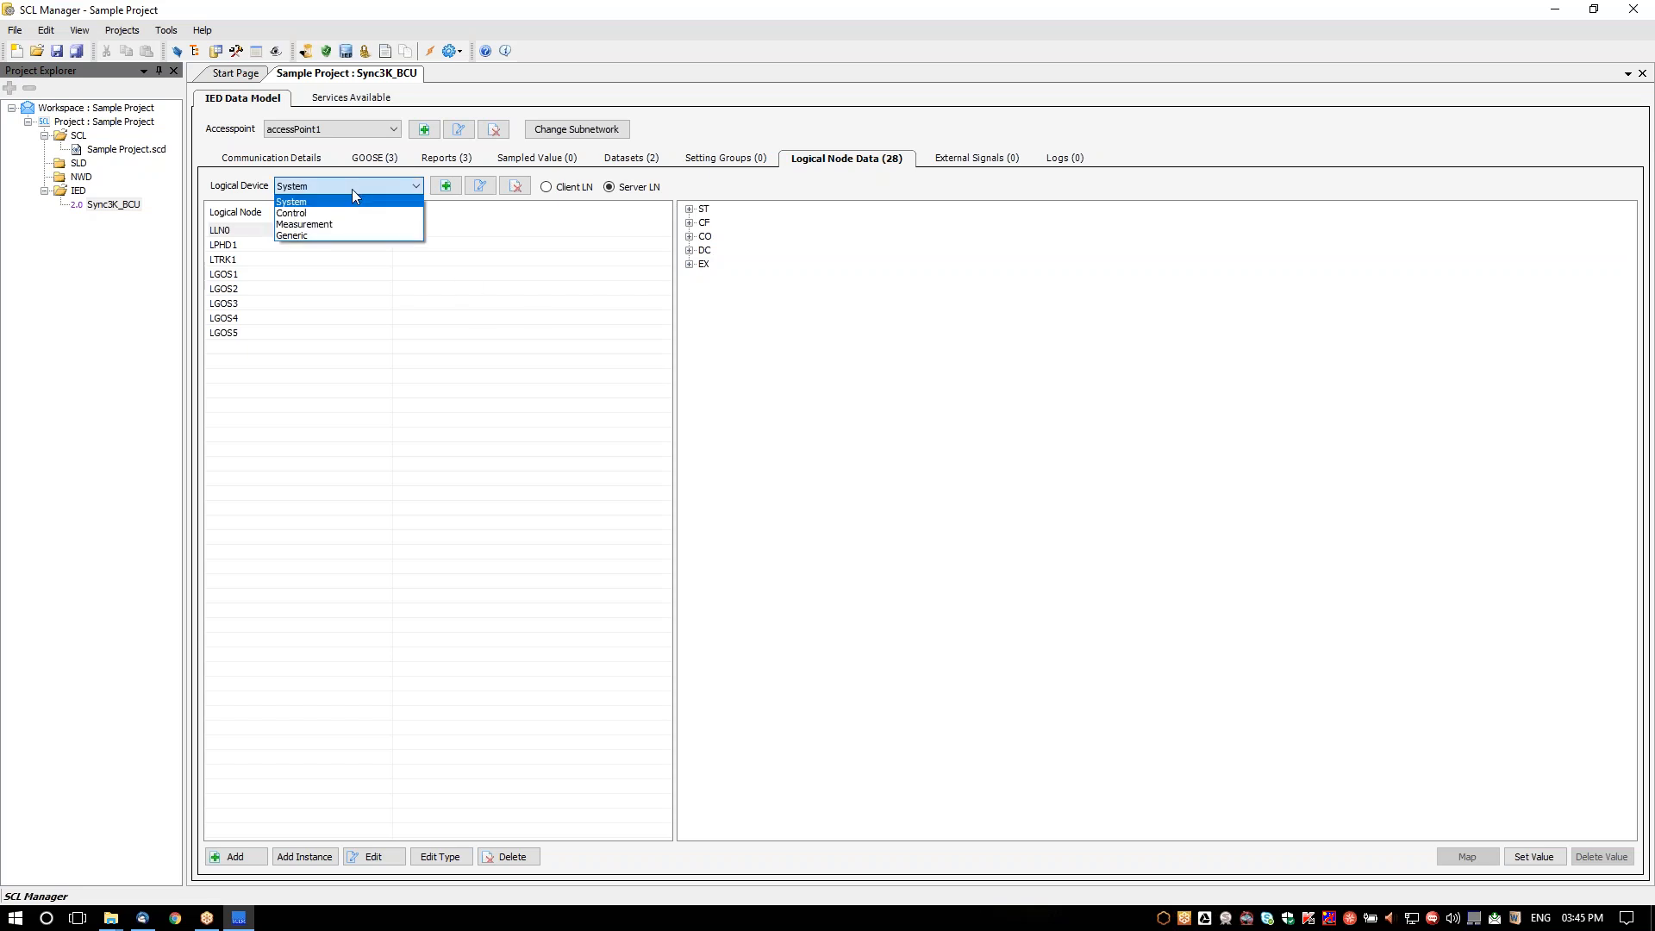
click(351, 188)
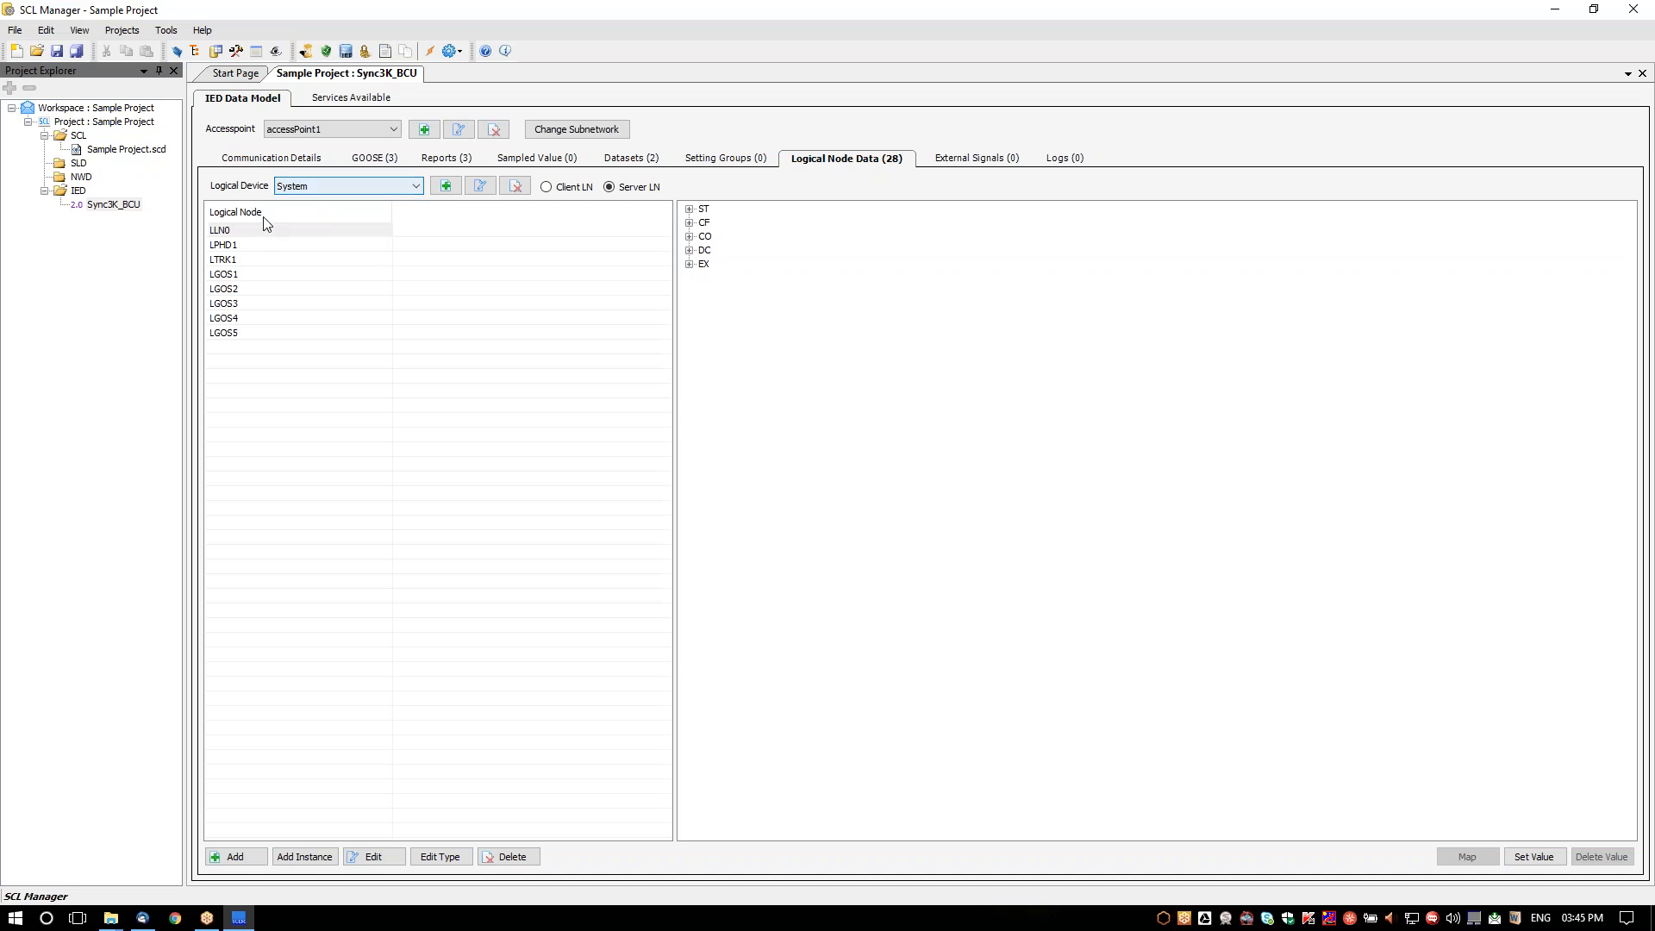
- Examine the ST data objects of the LLN0 and LGOS1 logical nodes in the System device
click(689, 209)
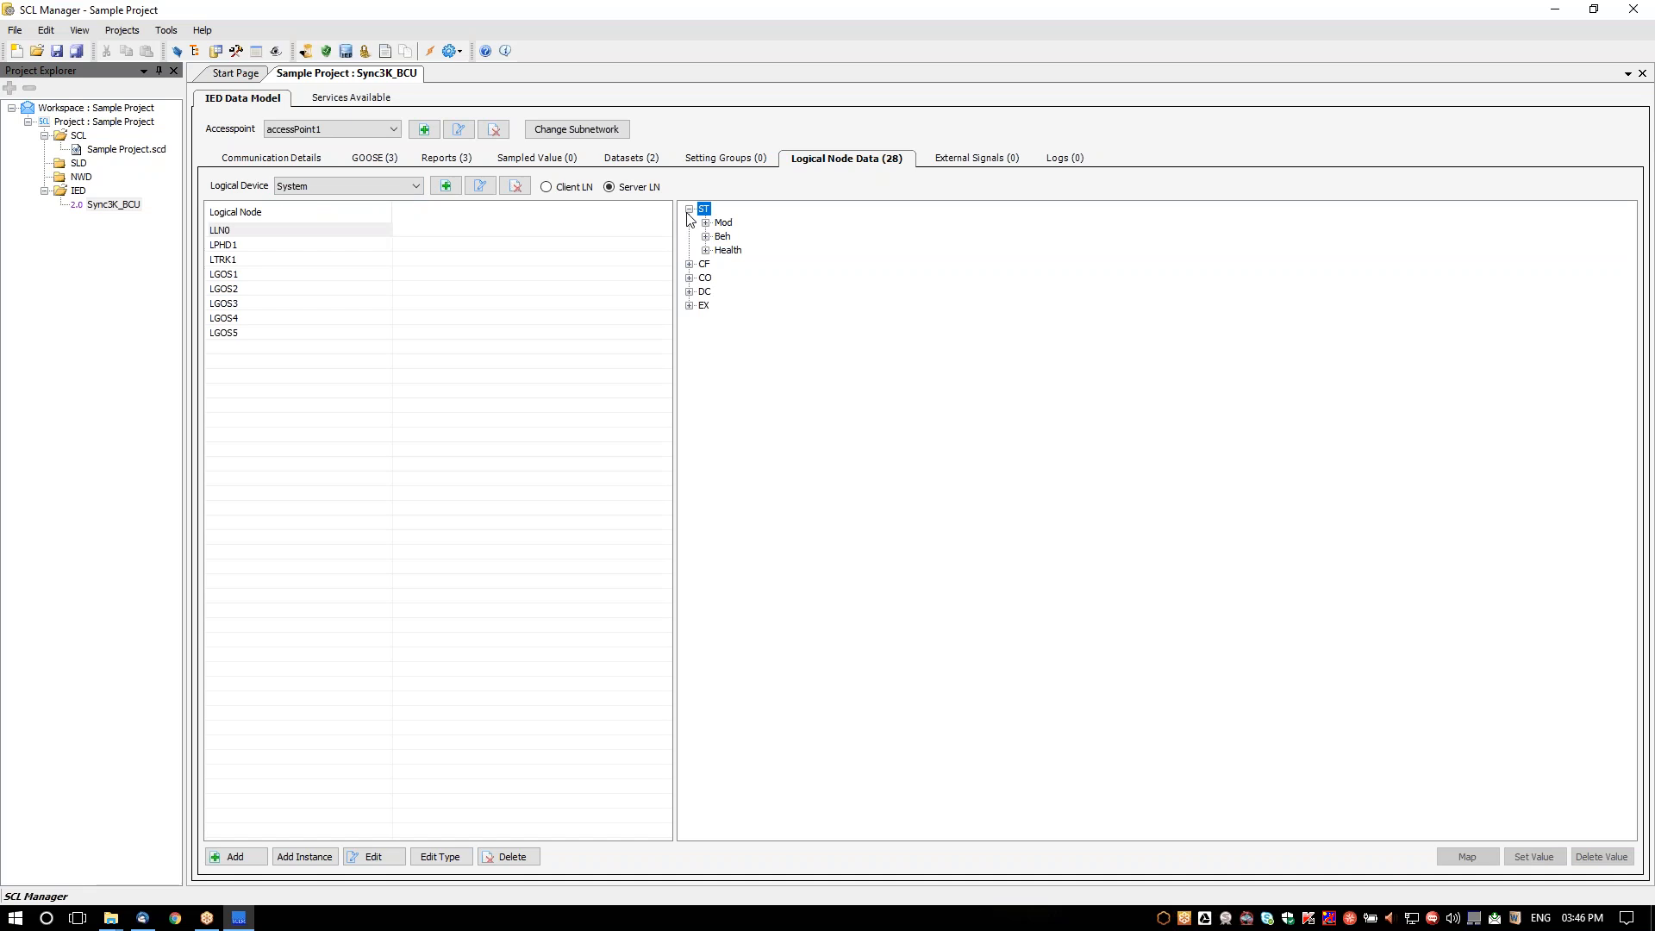
click(238, 275)
click(690, 209)
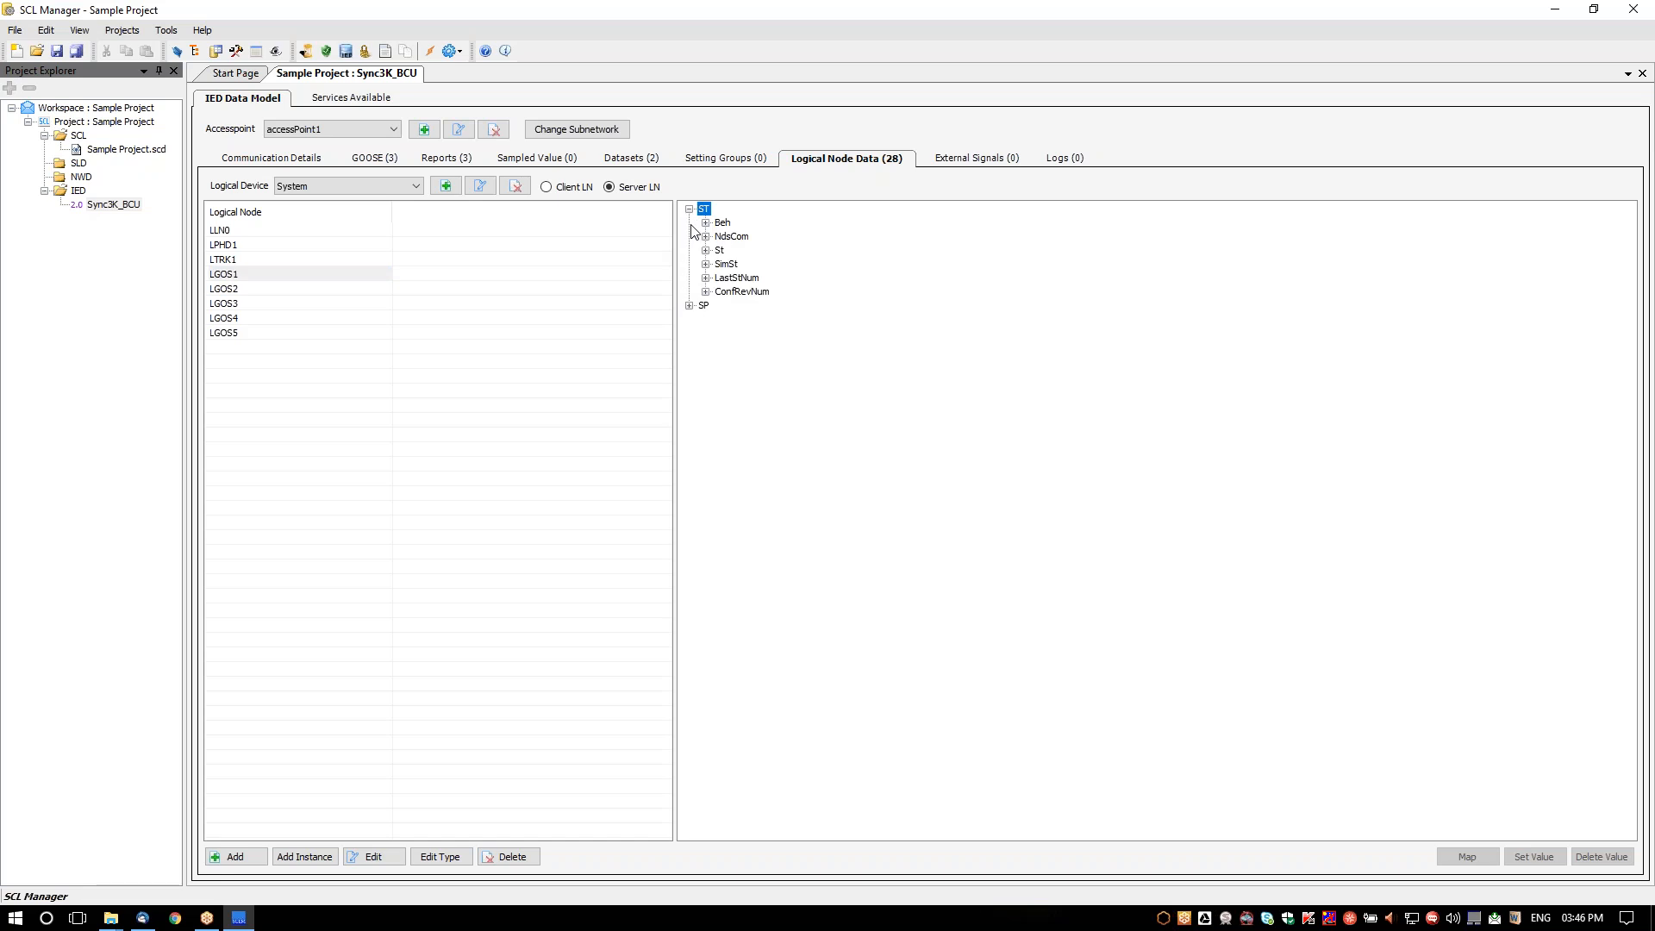
- Examine the ST data objects of XCBR1 in the Control device, from Beh through BlkCls, with their attributes
click(416, 187)
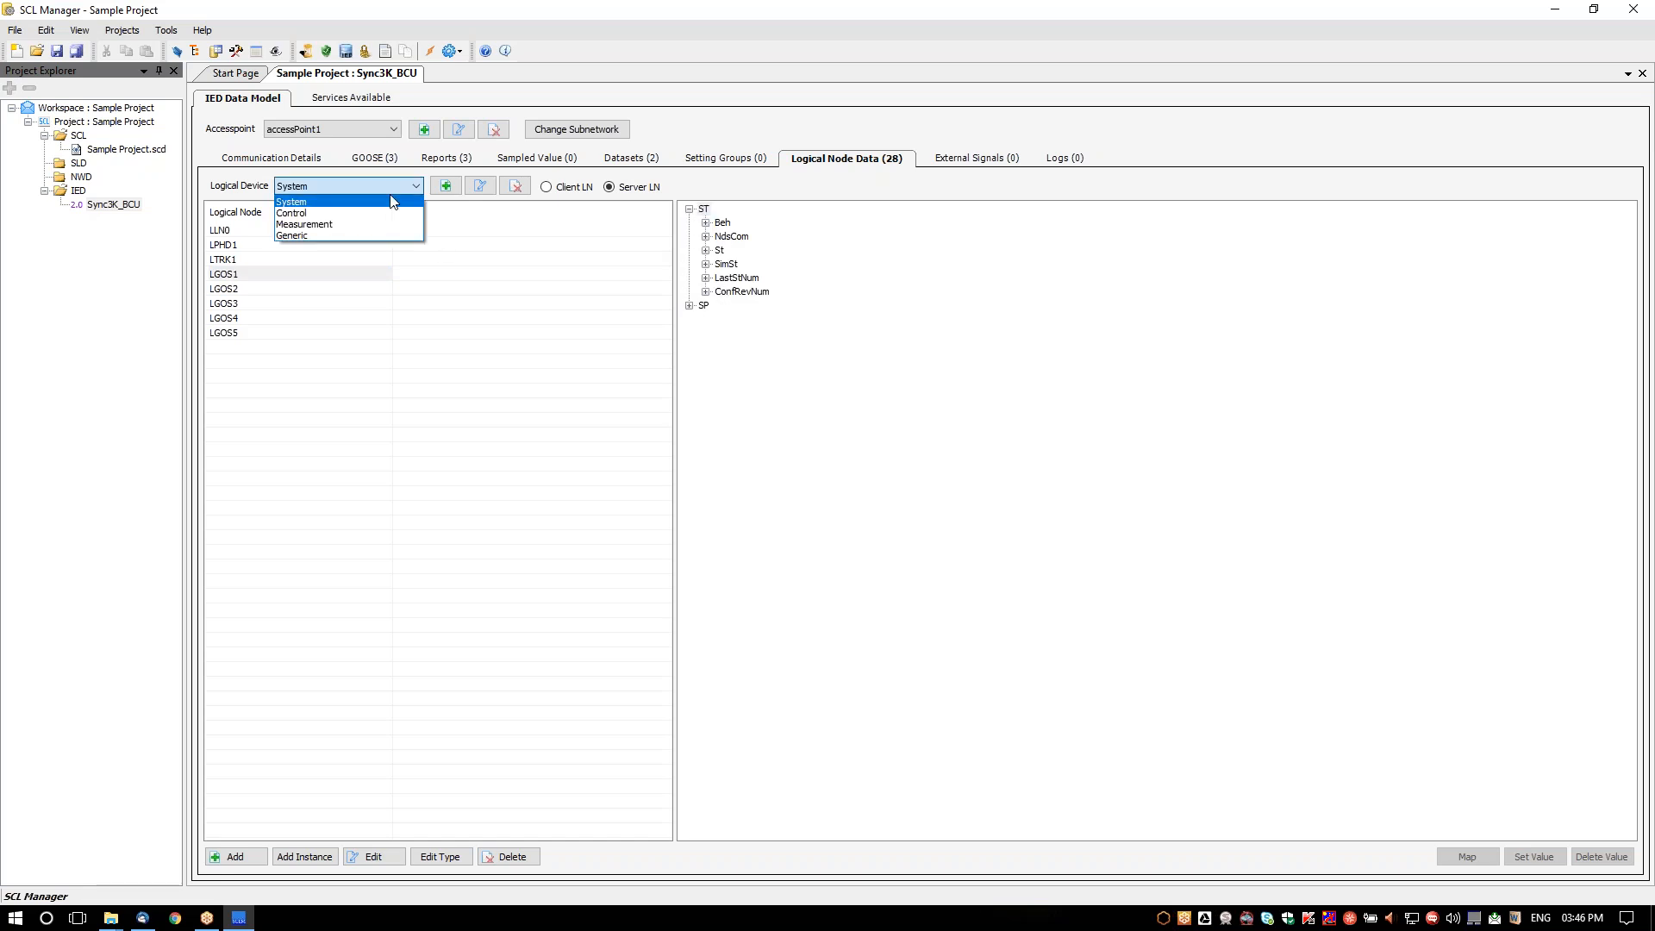
click(353, 212)
click(226, 245)
click(690, 210)
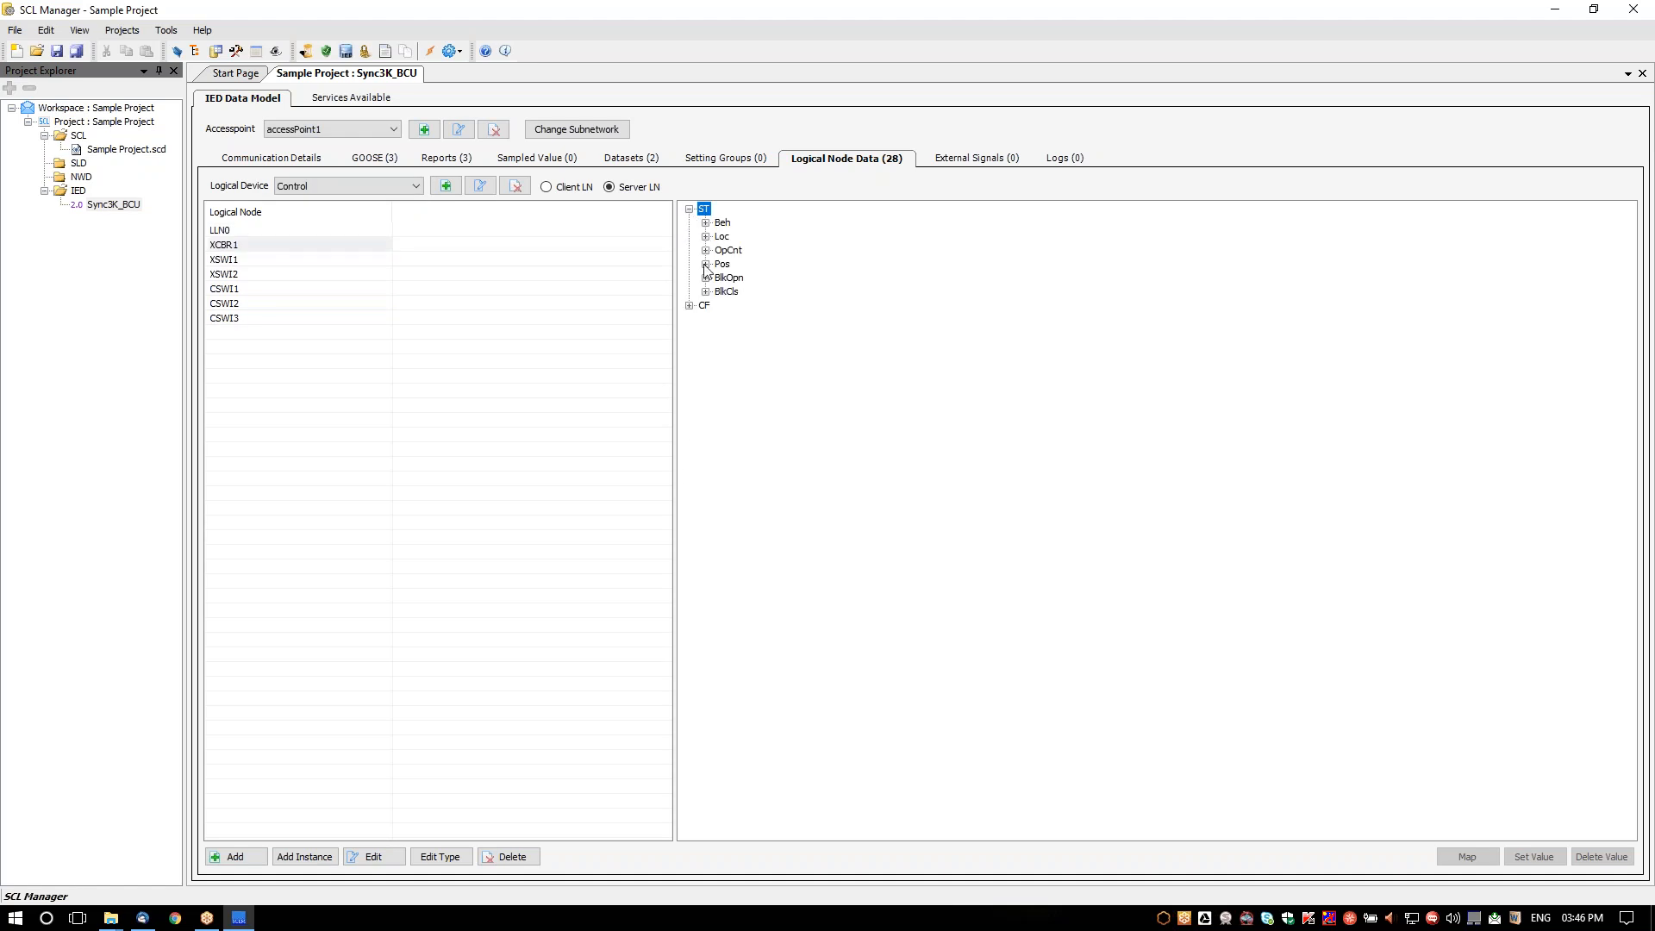
click(706, 291)
click(706, 278)
click(706, 264)
click(706, 250)
click(706, 237)
click(706, 222)
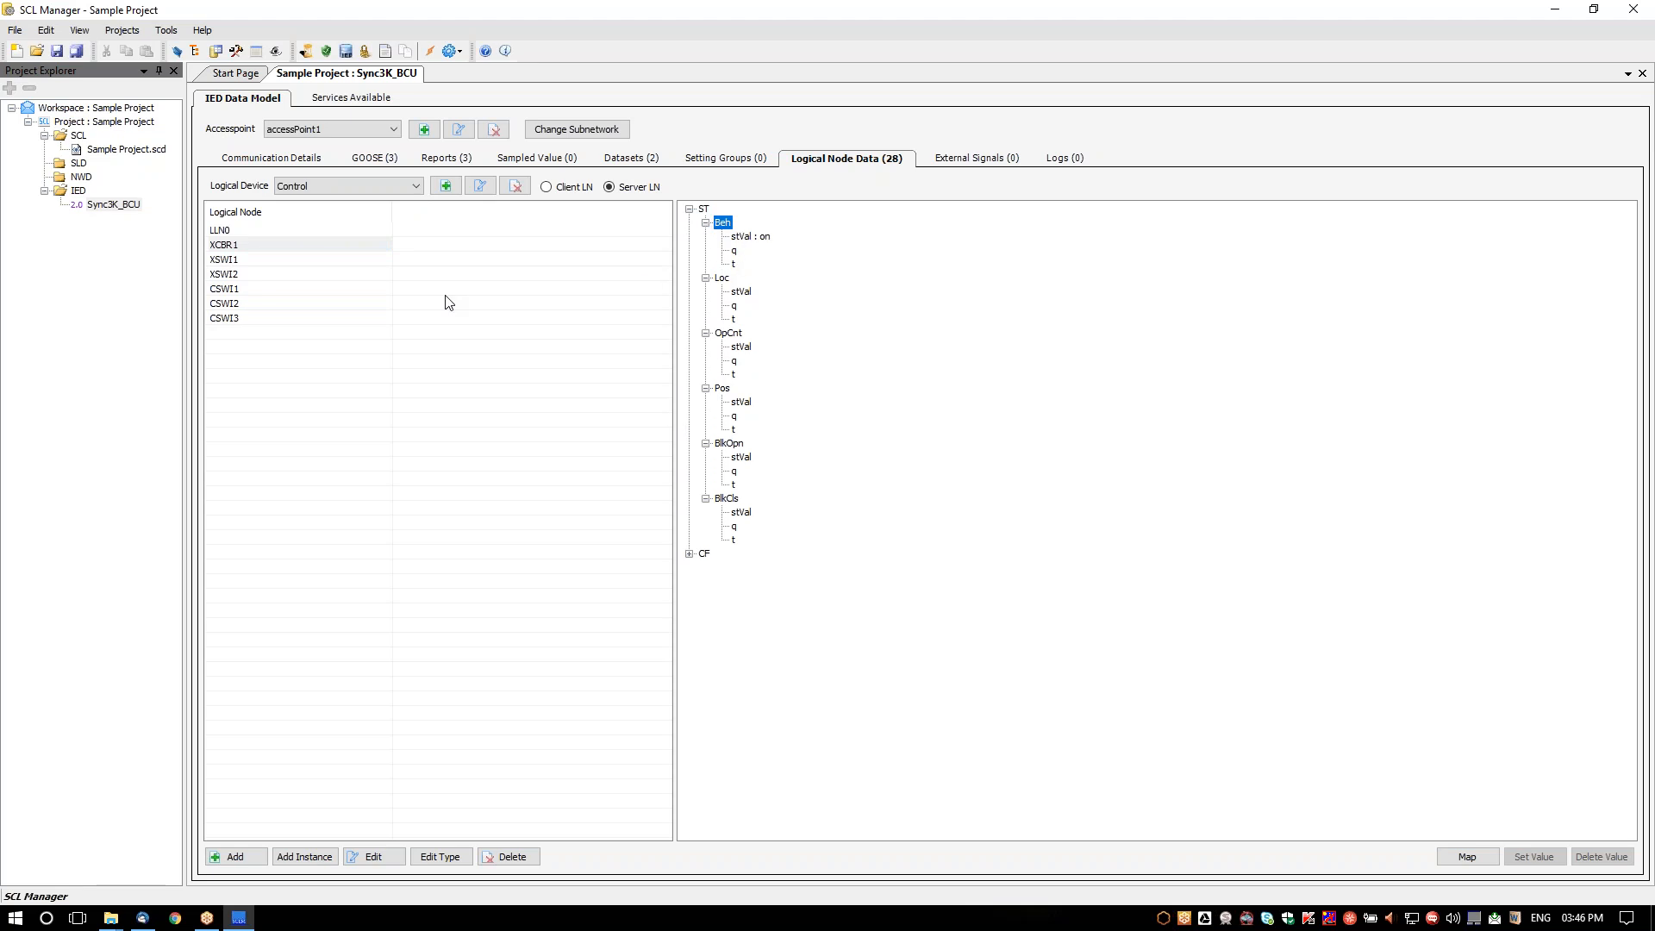
- Switch to the Measurement device and show the ST and MX data objects of logical node MMXU1
click(415, 187)
click(366, 230)
click(415, 186)
click(358, 233)
click(228, 246)
click(691, 210)
click(690, 236)
- Examine the attributes of MMXU1's TotW, TotVAr, TotVA and TotPF, including the magnitudes of TotW and TotVAr
click(706, 250)
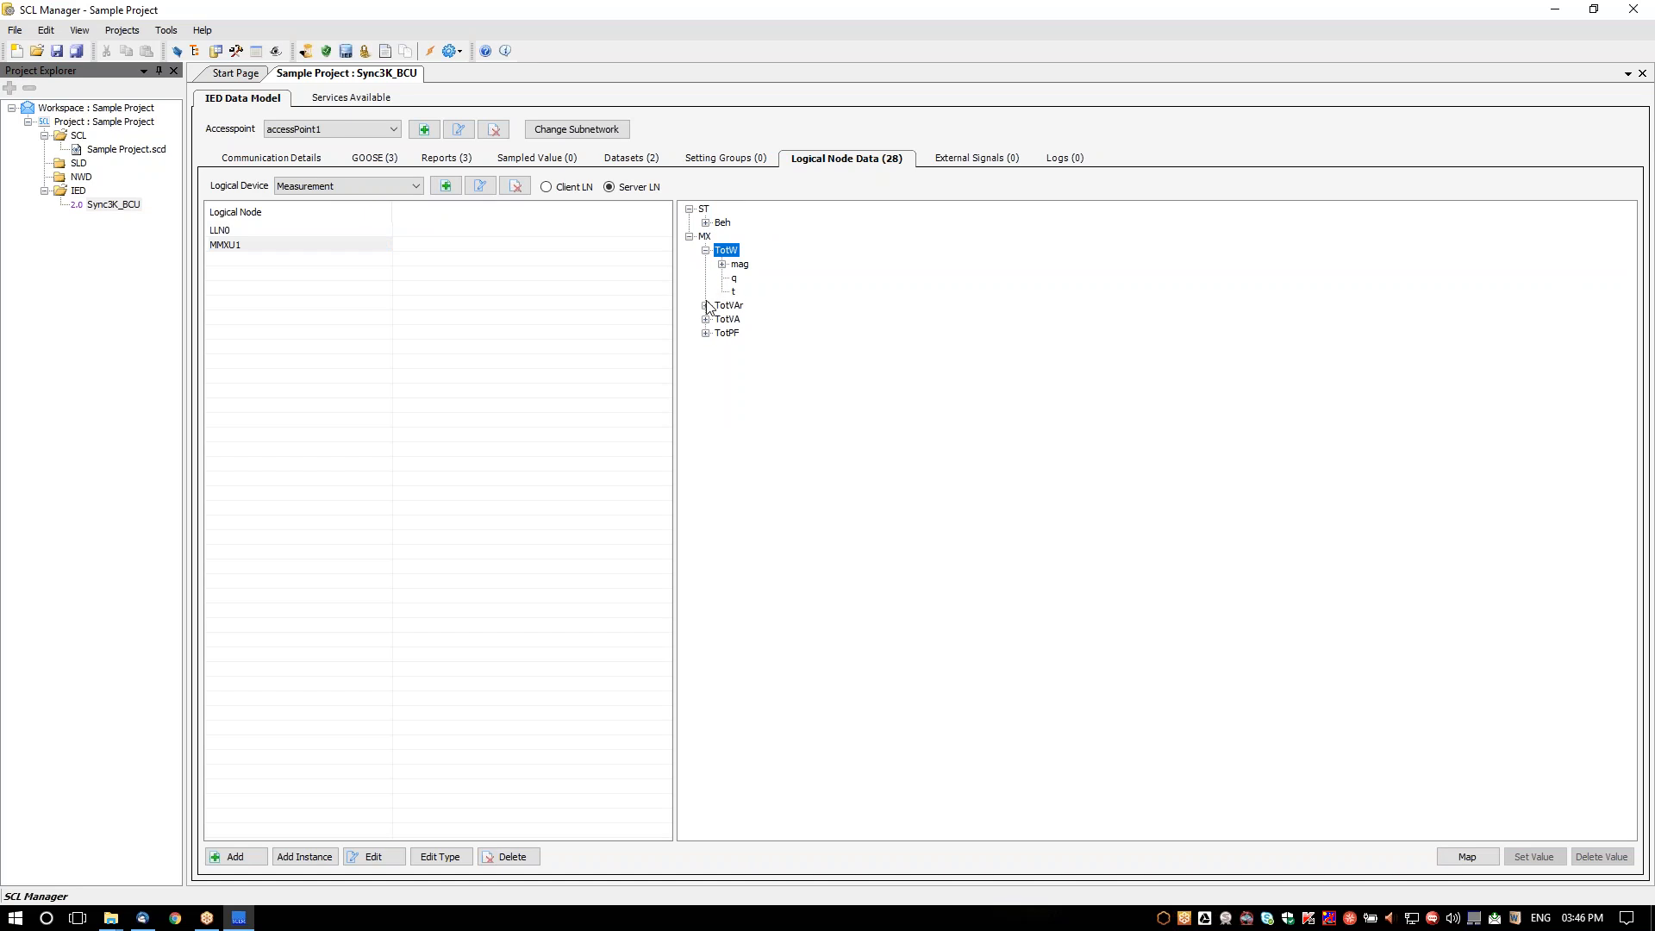
click(707, 306)
click(723, 263)
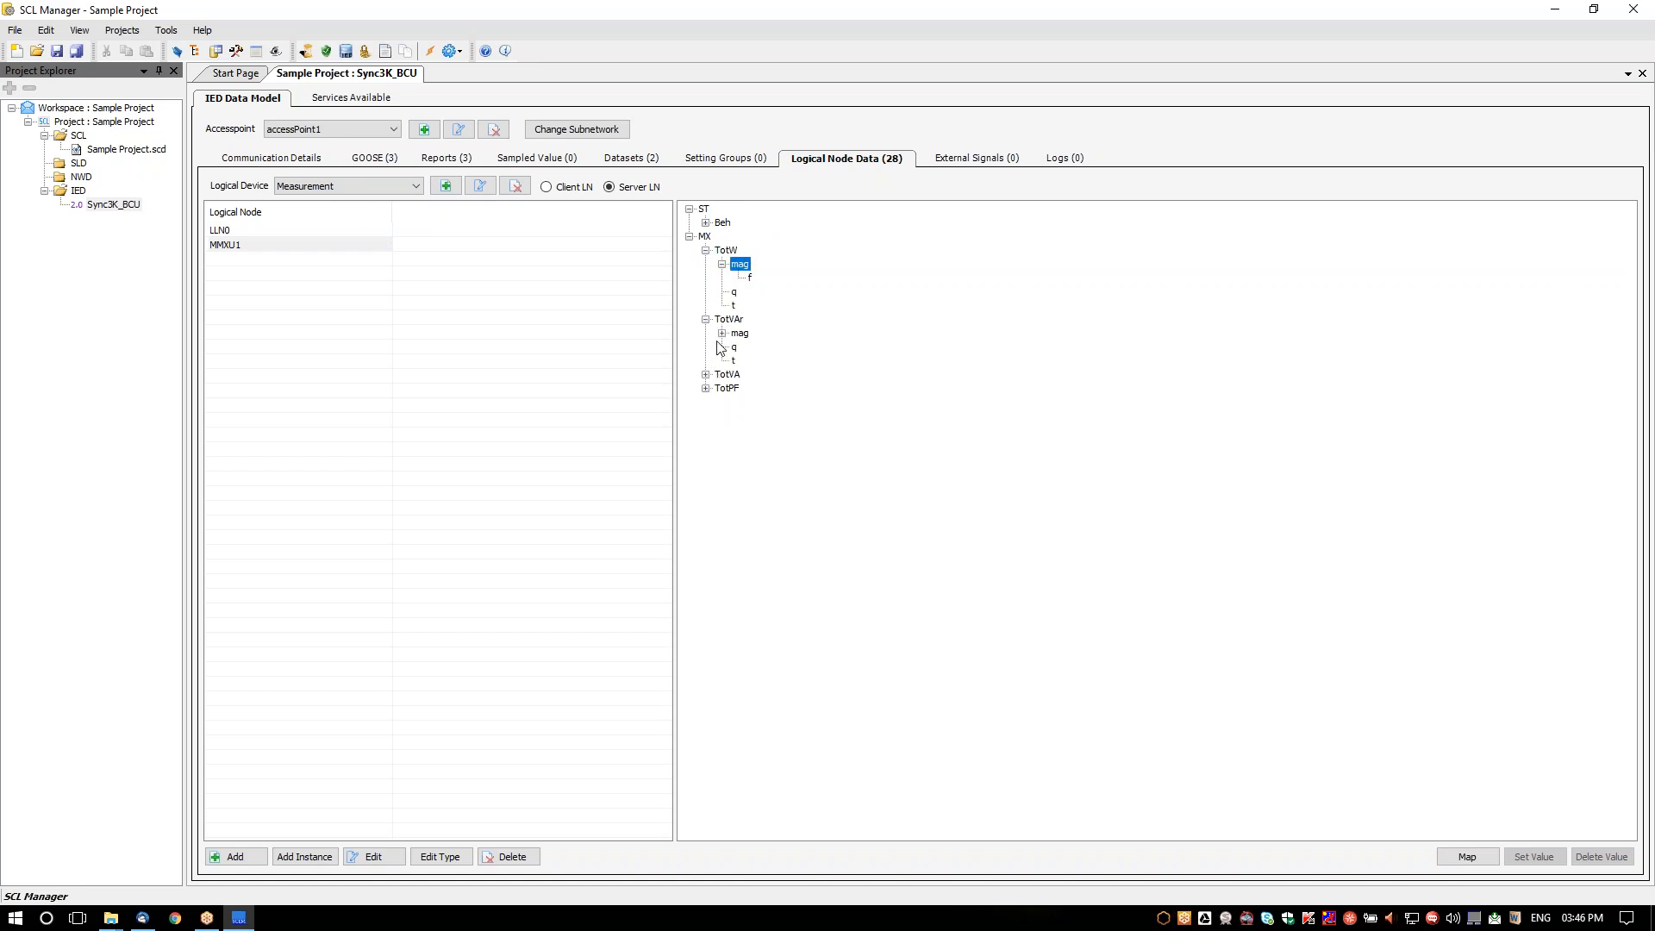
click(723, 333)
click(706, 389)
click(706, 443)
click(751, 347)
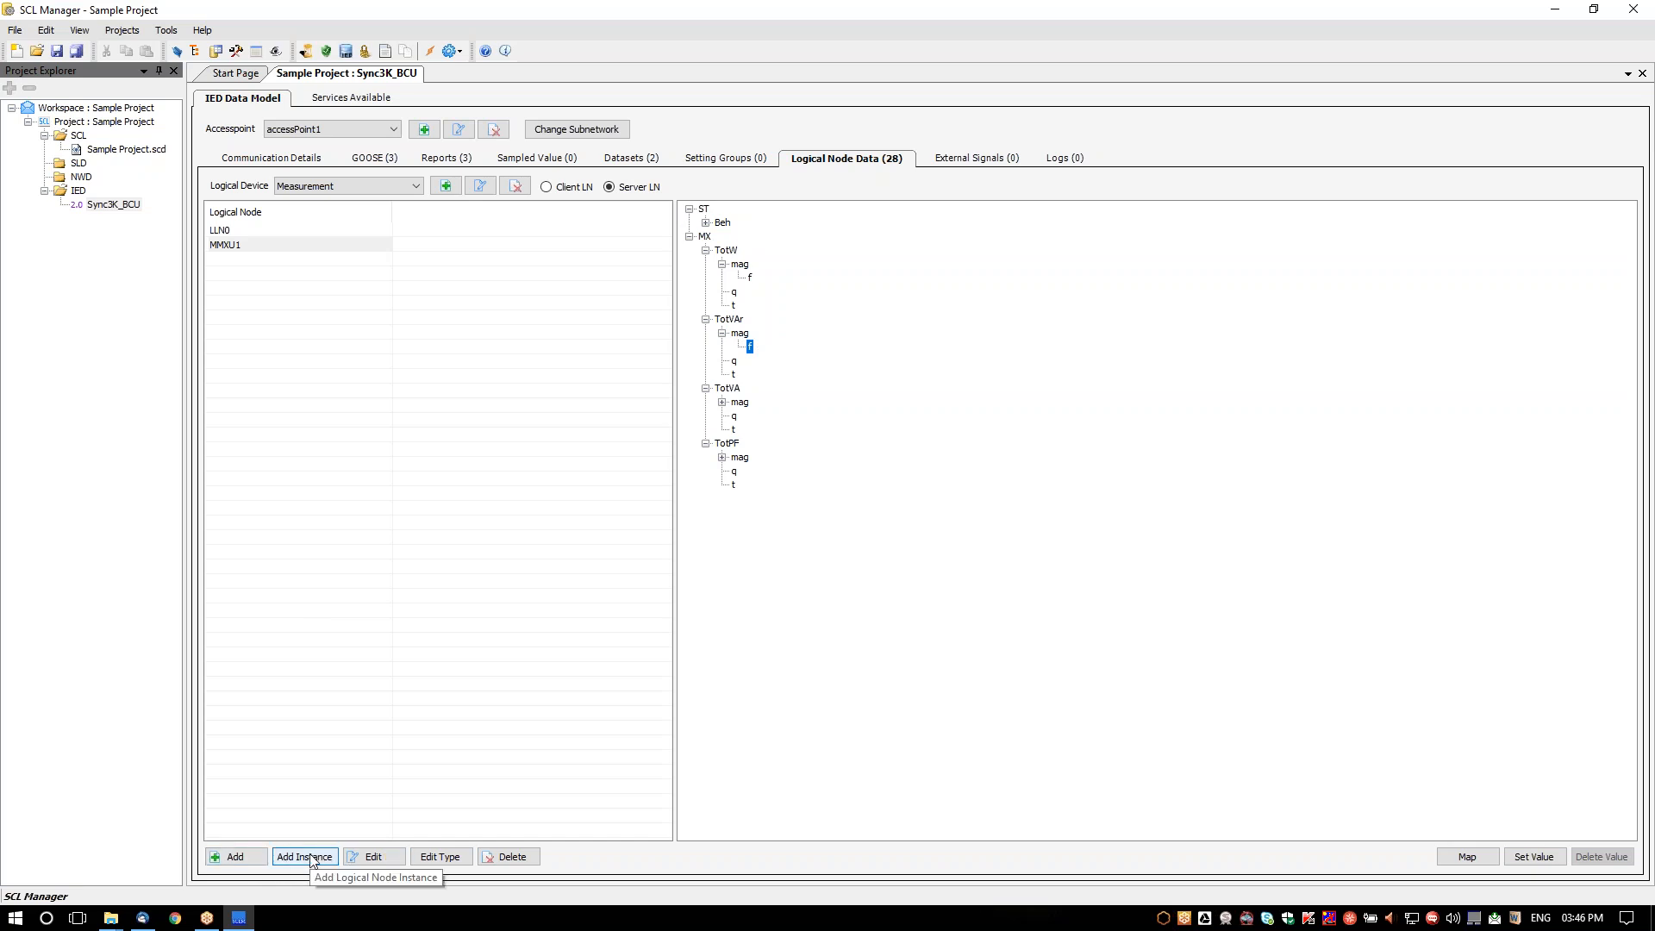
- Review the logical node classes that can be added to the Measurement device without adding one
click(234, 858)
mouse_move(302, 871)
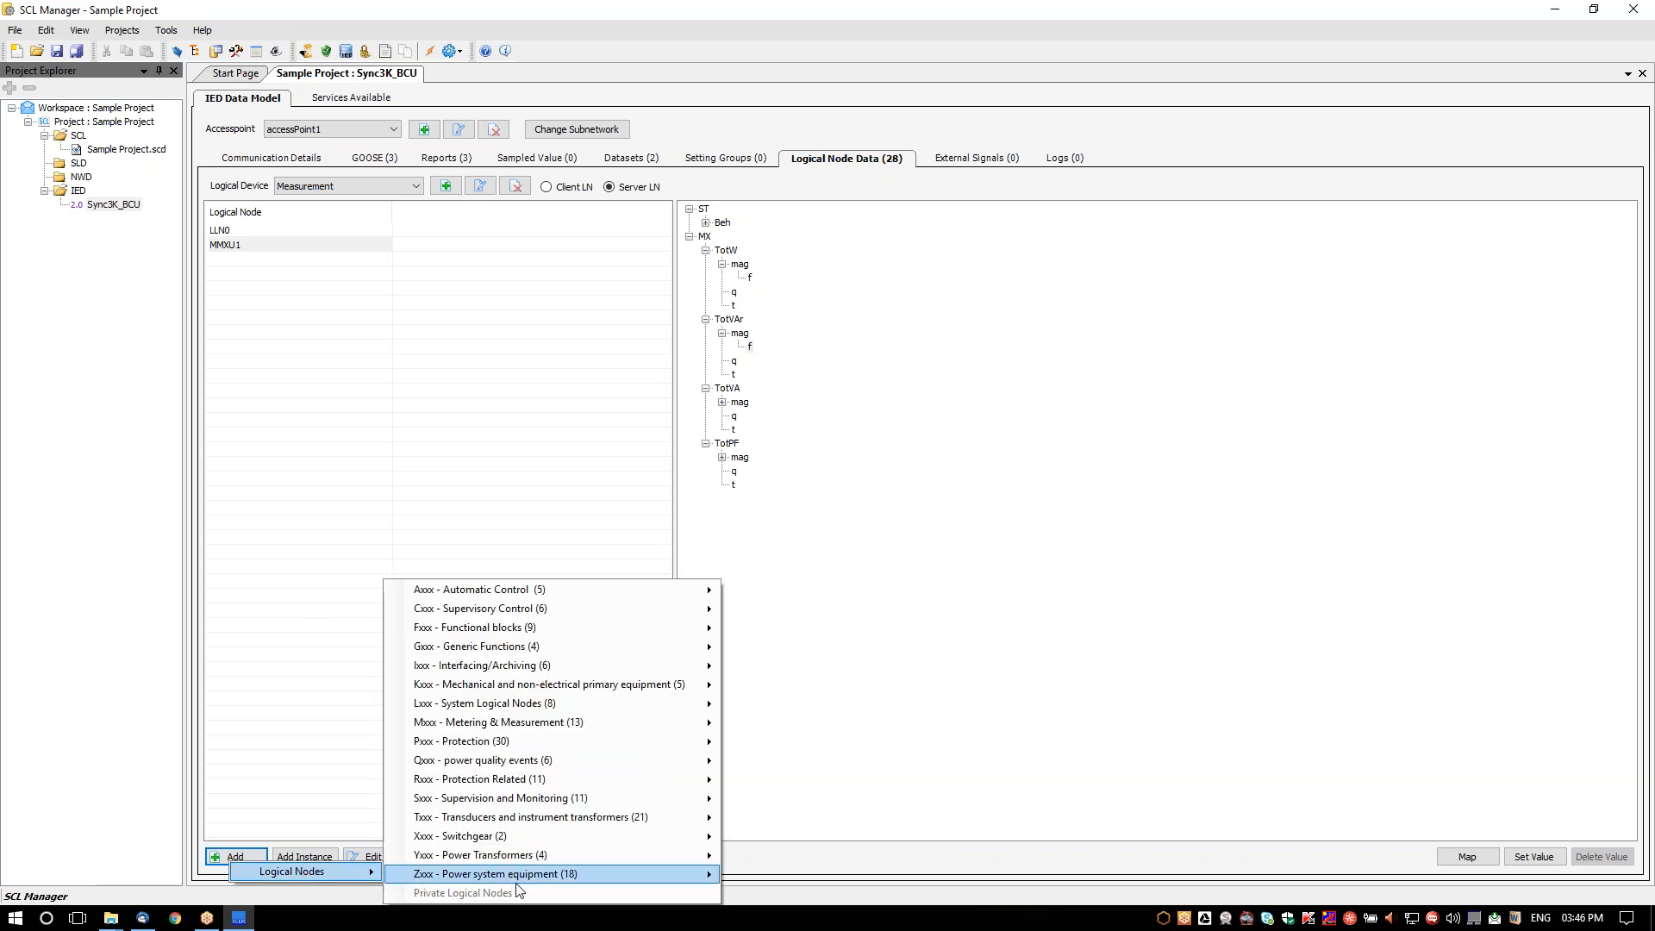
mouse_move(550, 599)
click(559, 528)
- Check the settings for adding another instance of MMXU1 and close them without adding it
click(229, 248)
click(305, 857)
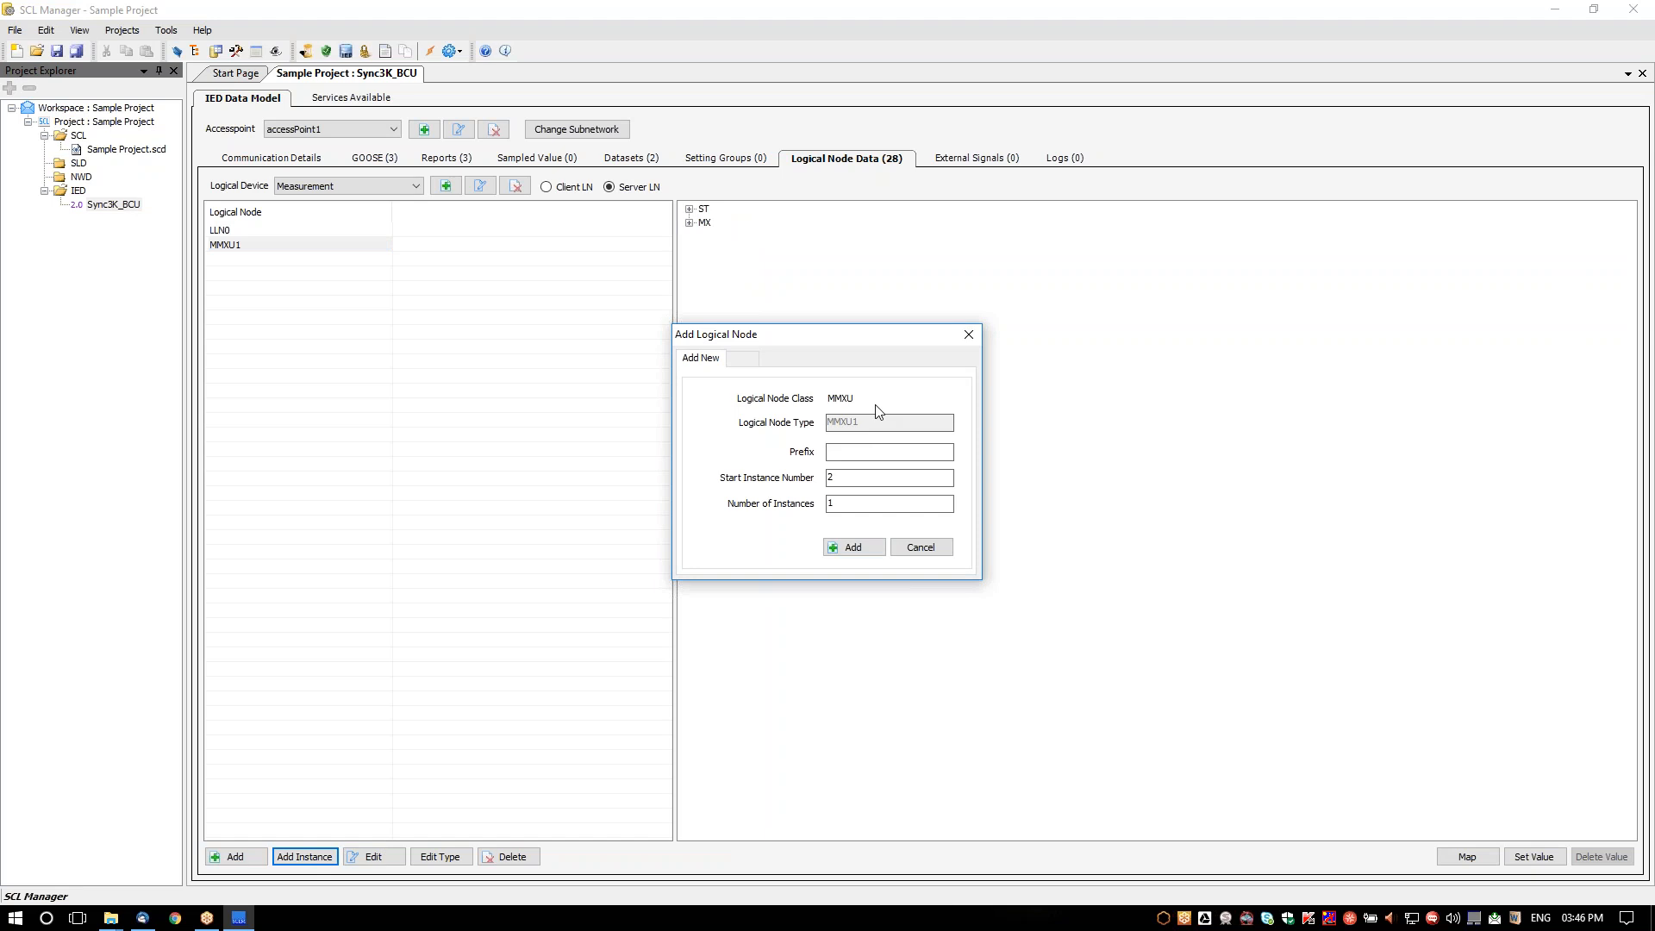
click(971, 334)
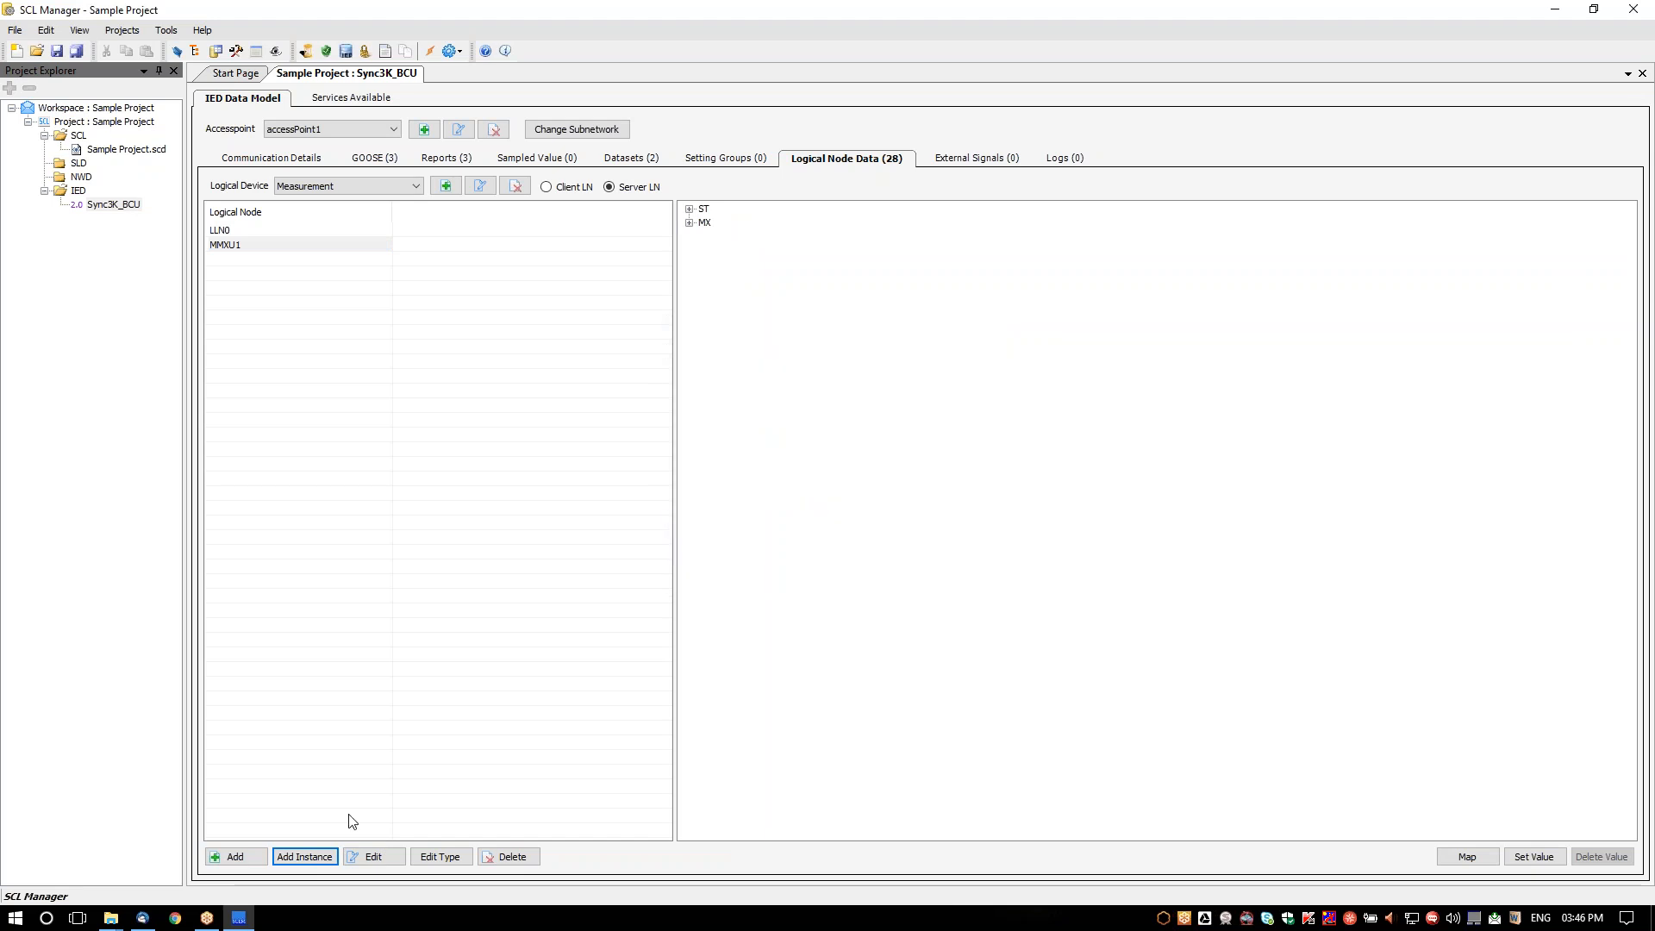
- Check MMXU1's editable prefix and description properties and close them without changes
click(276, 248)
click(373, 857)
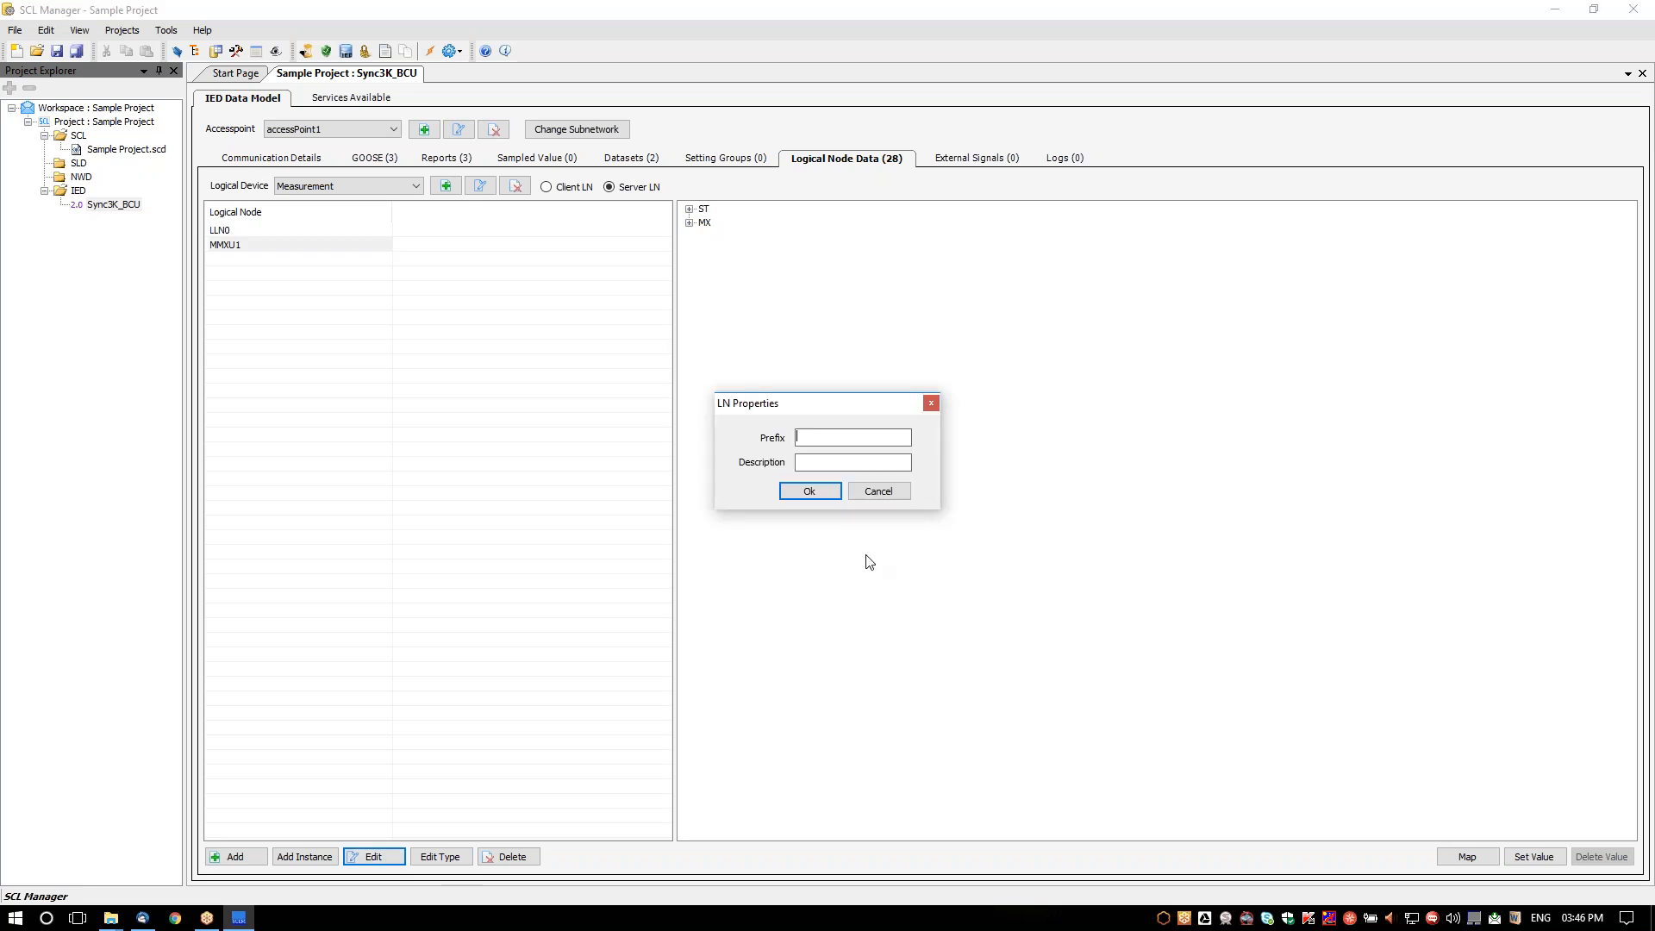
click(933, 405)
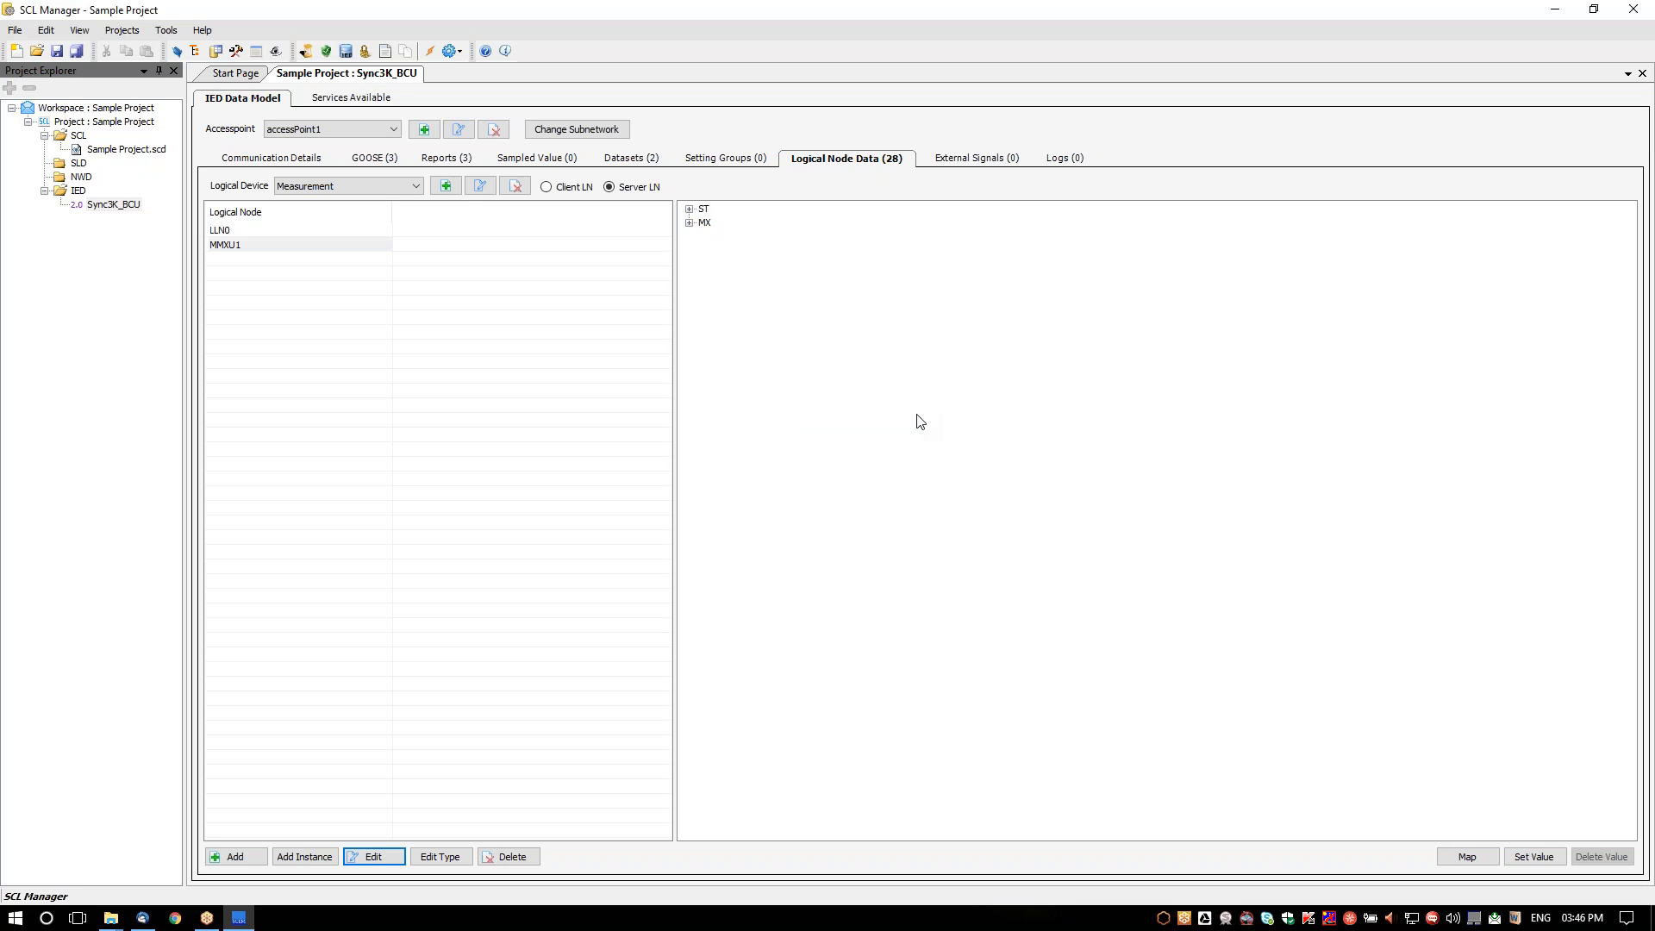
- Review the full list of mandatory and optional data objects in the MMXU1 type, then cancel
click(424, 858)
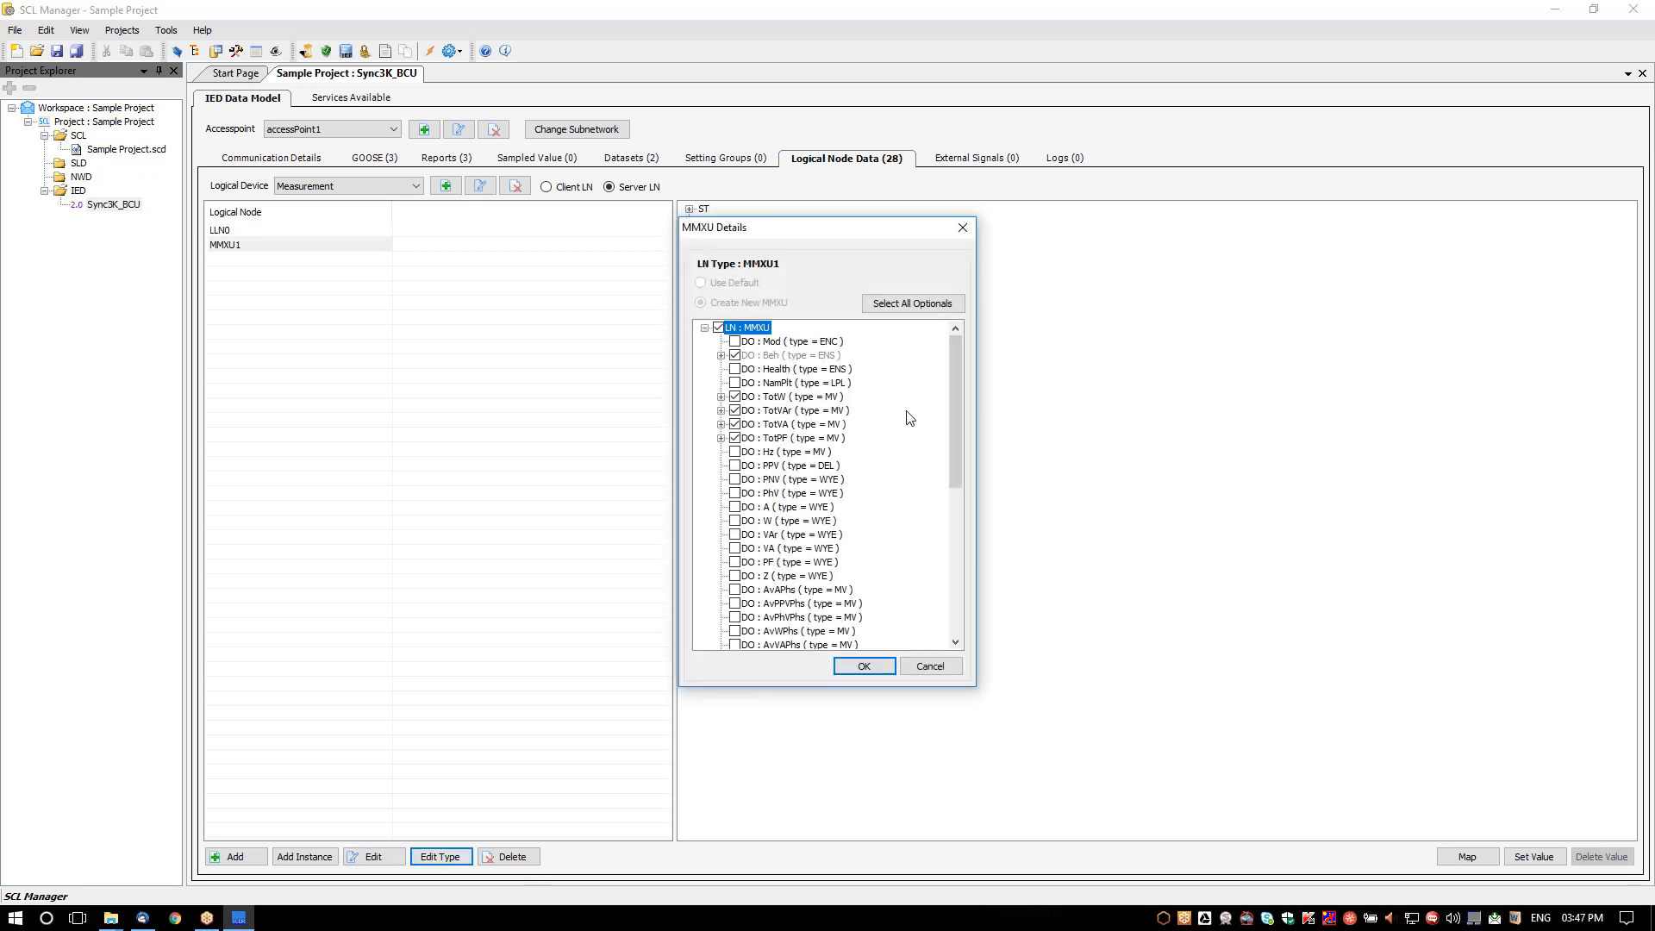
drag(964, 475, 963, 620)
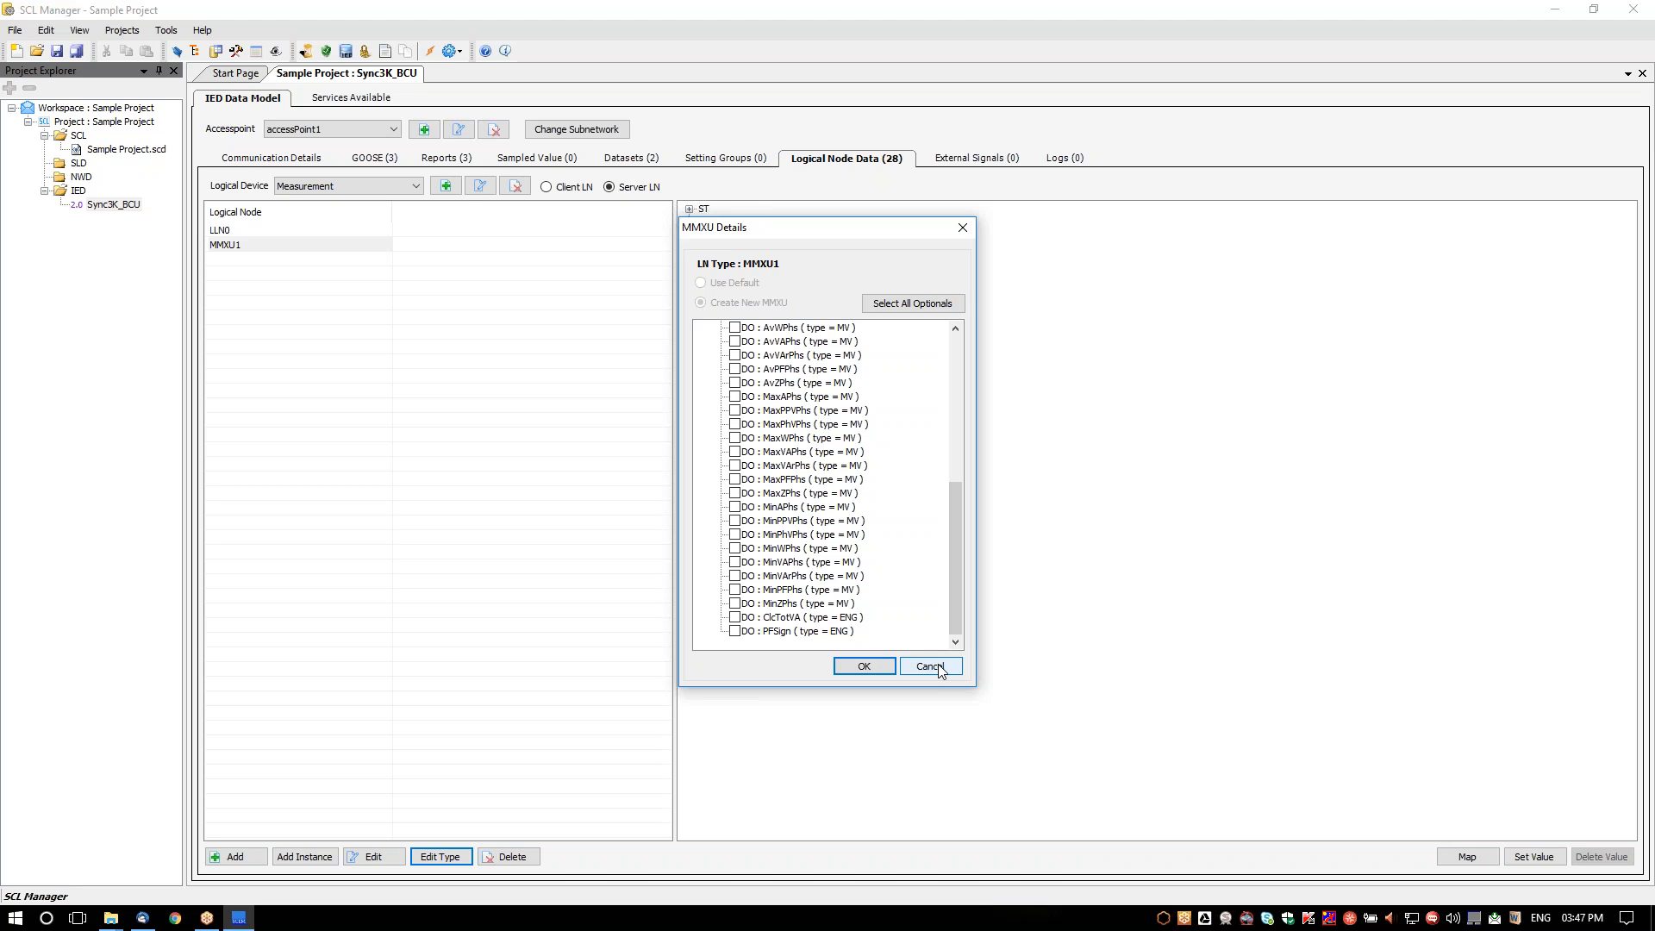
click(938, 668)
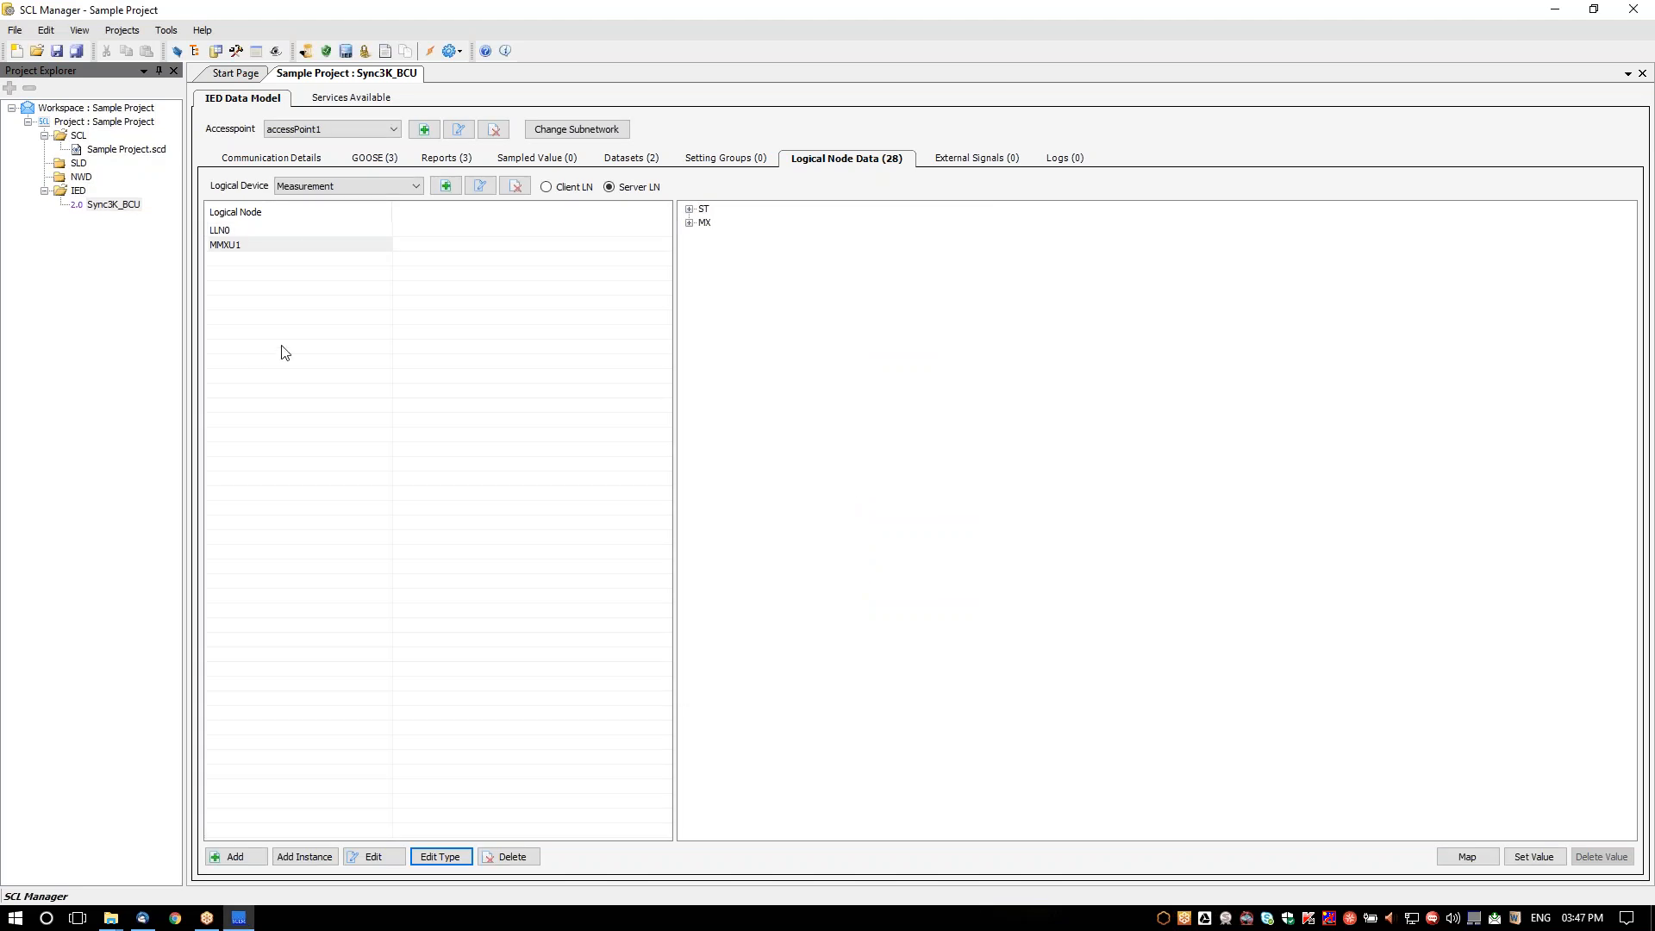
- Switch to the Control device and examine the ST attributes of LLN0's Mod and Beh data objects
click(334, 188)
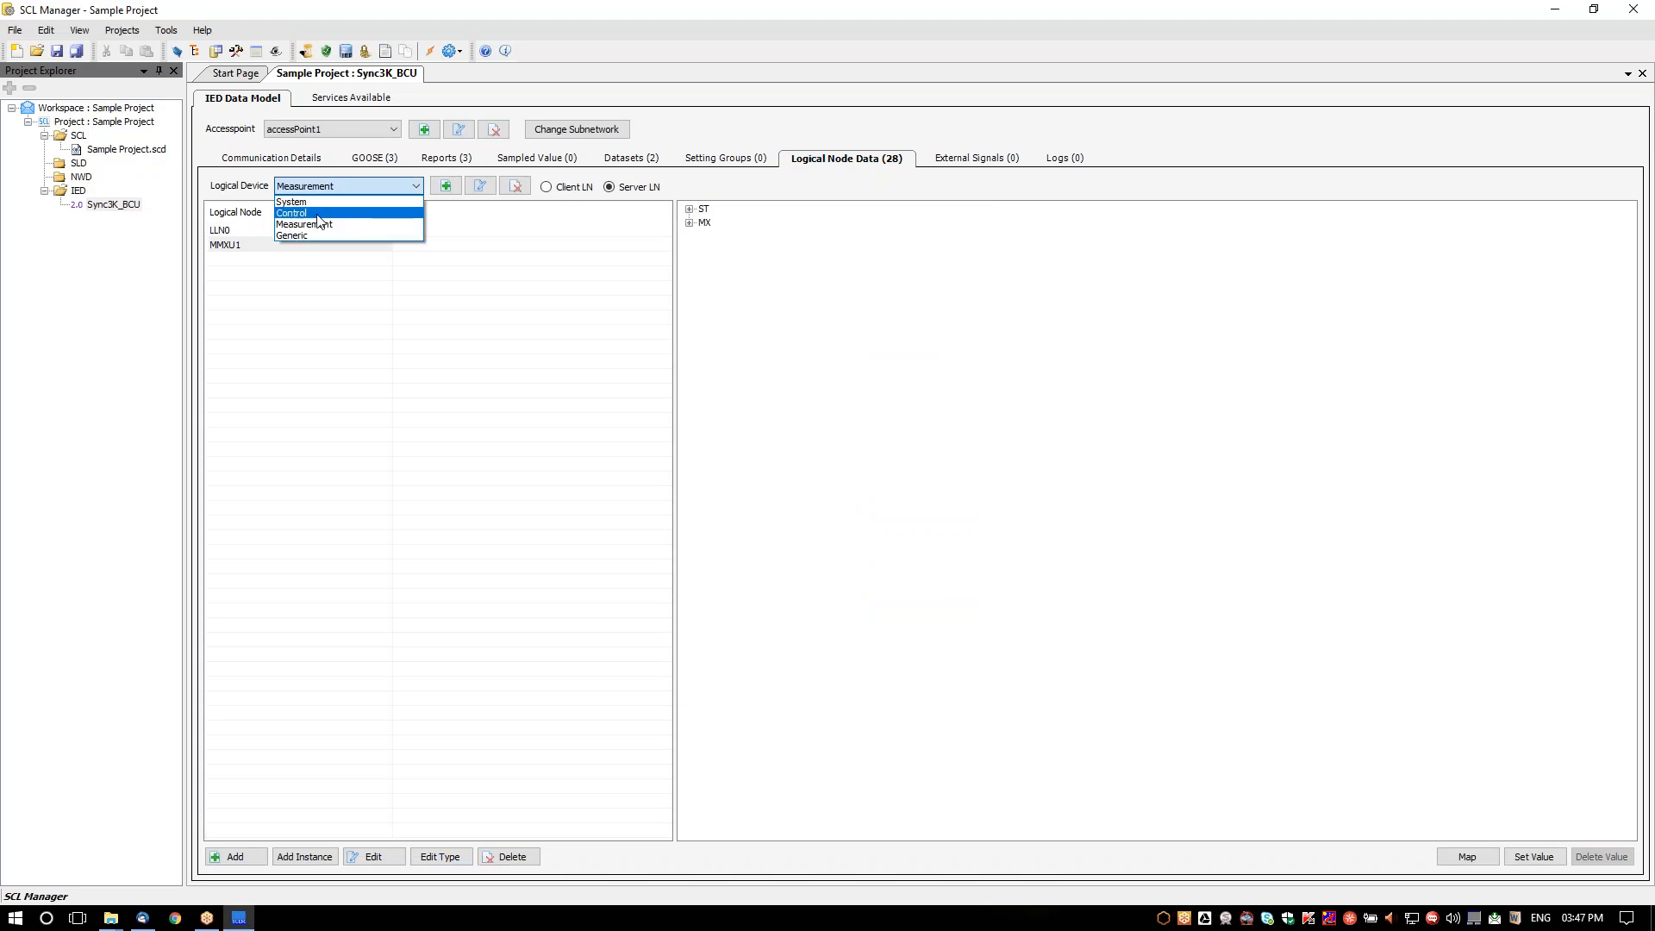
click(317, 214)
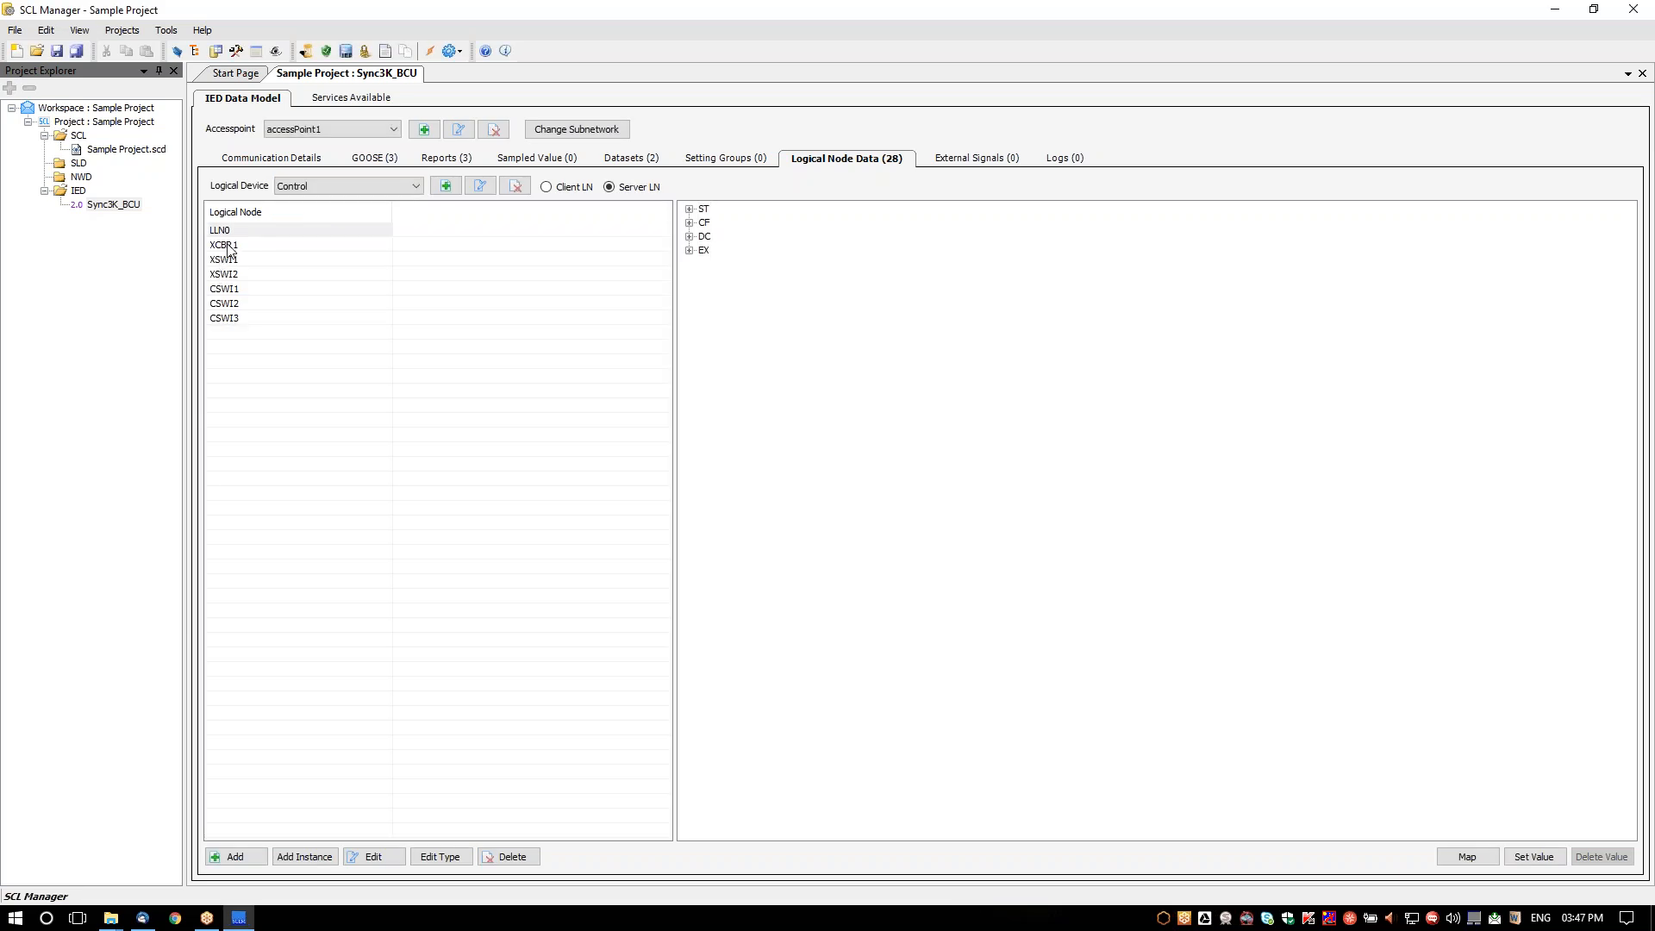
click(689, 209)
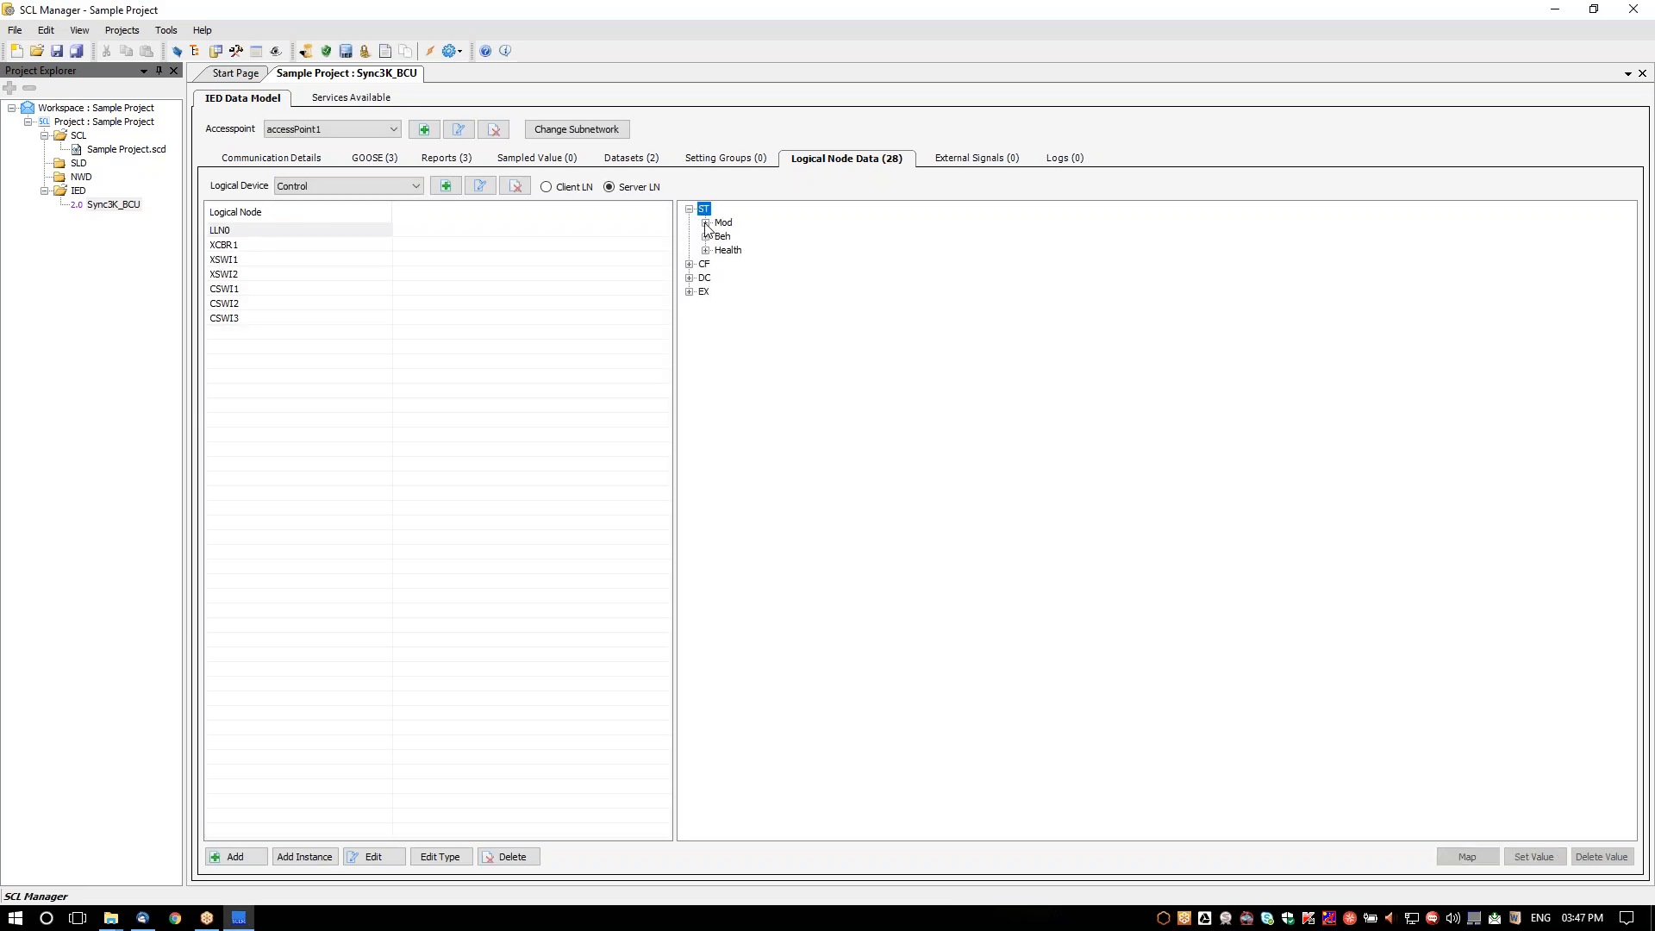
click(705, 223)
click(705, 277)
- Check the value settings of LLN0's ST Mod stVal attribute and close them without changes
click(772, 240)
click(1528, 864)
click(1528, 863)
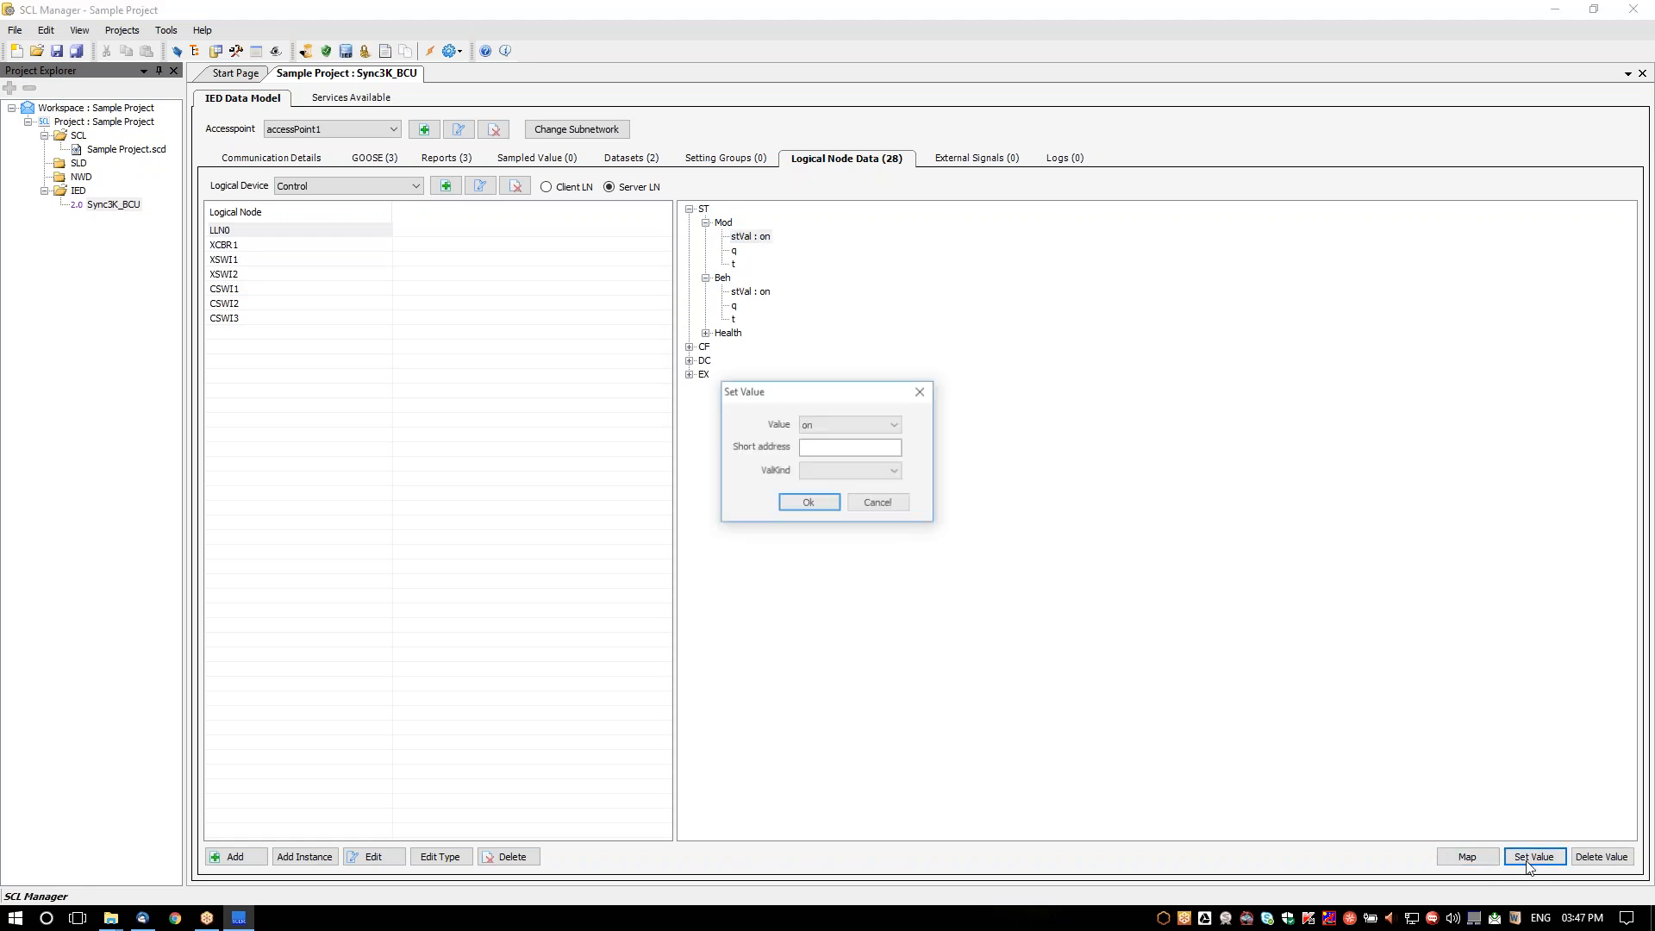
click(922, 392)
- Check the value choices for LLN0's CF Mod ctlModel attribute and close them without changes
click(690, 347)
click(705, 360)
click(770, 374)
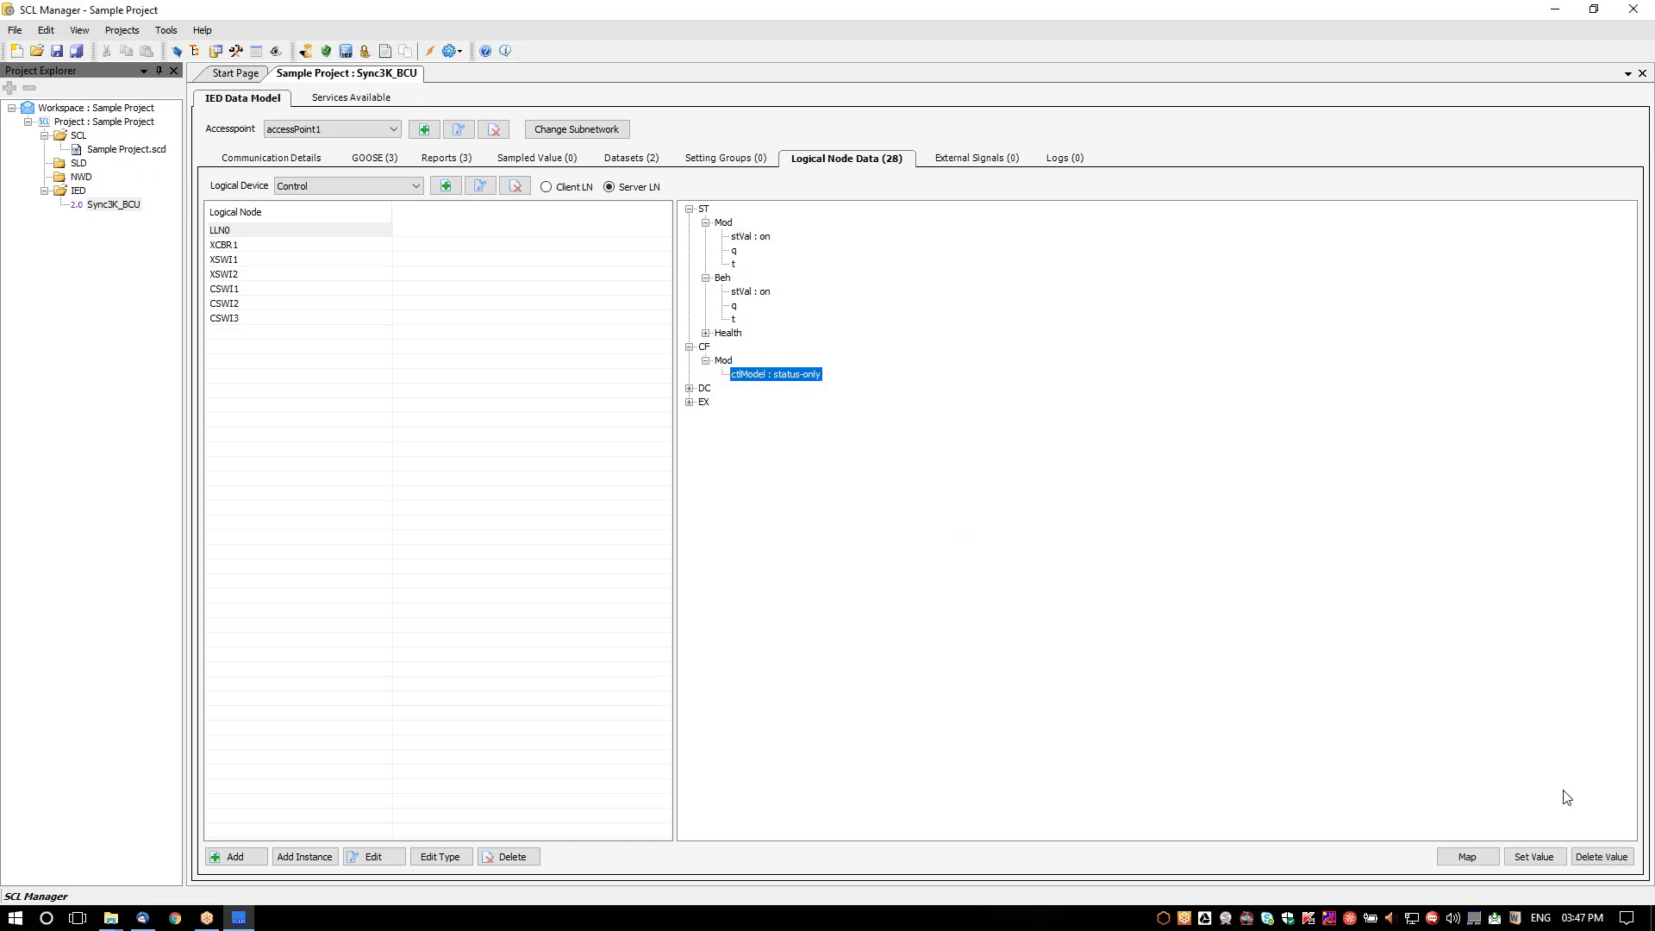
click(1536, 857)
click(854, 425)
click(871, 406)
click(921, 392)
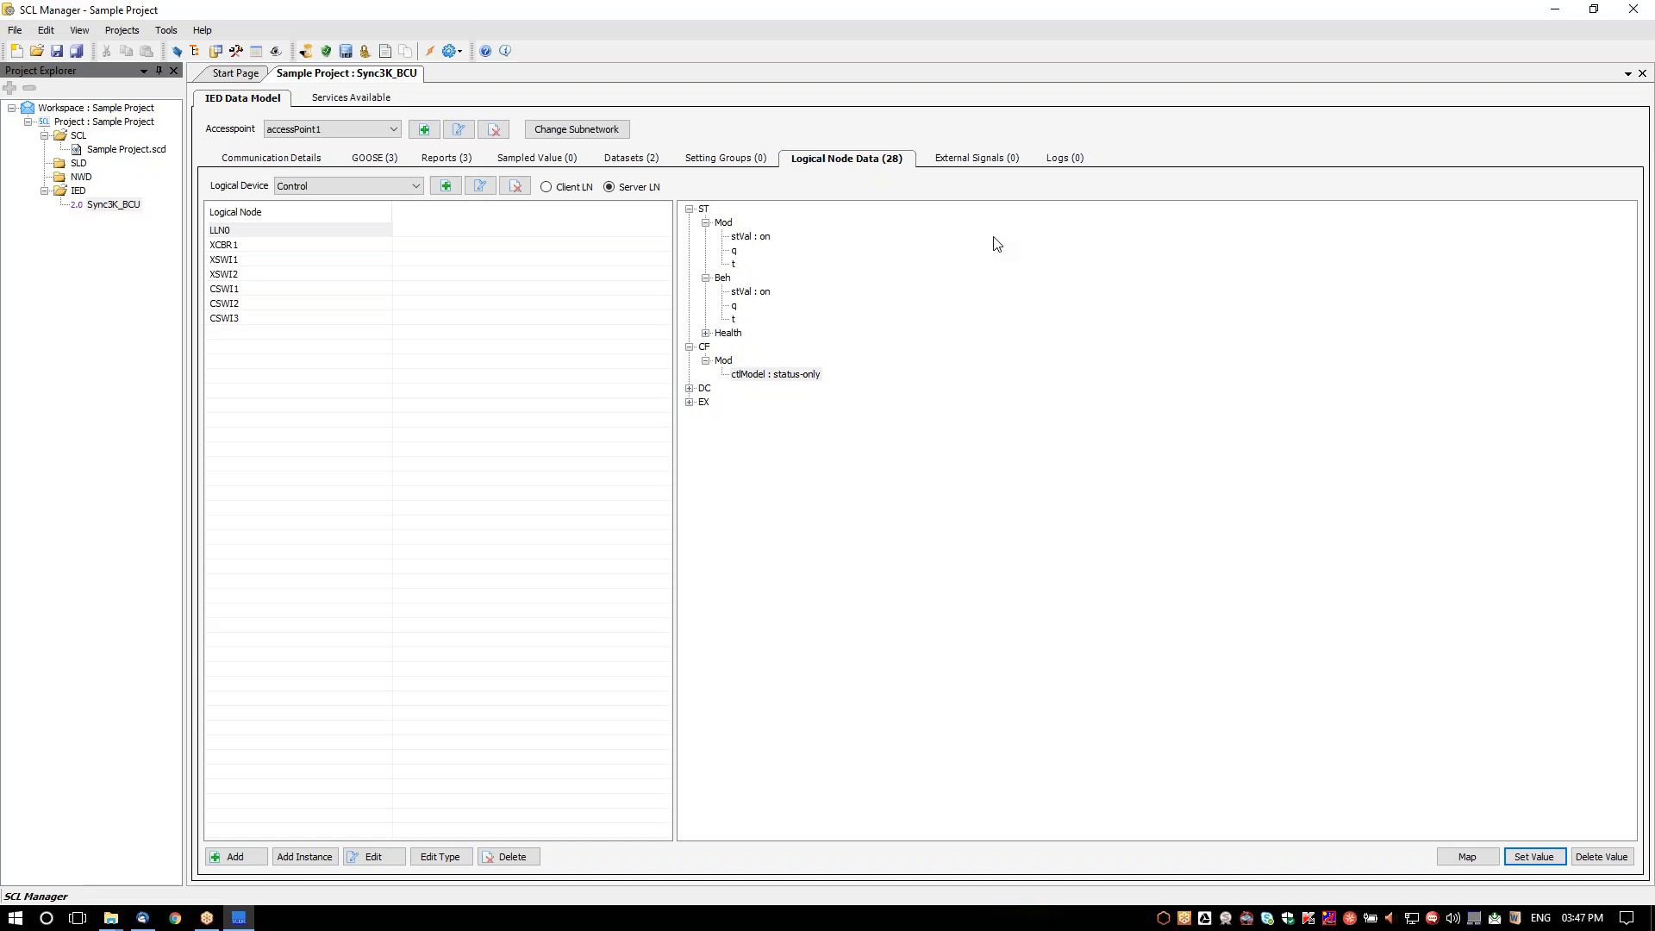